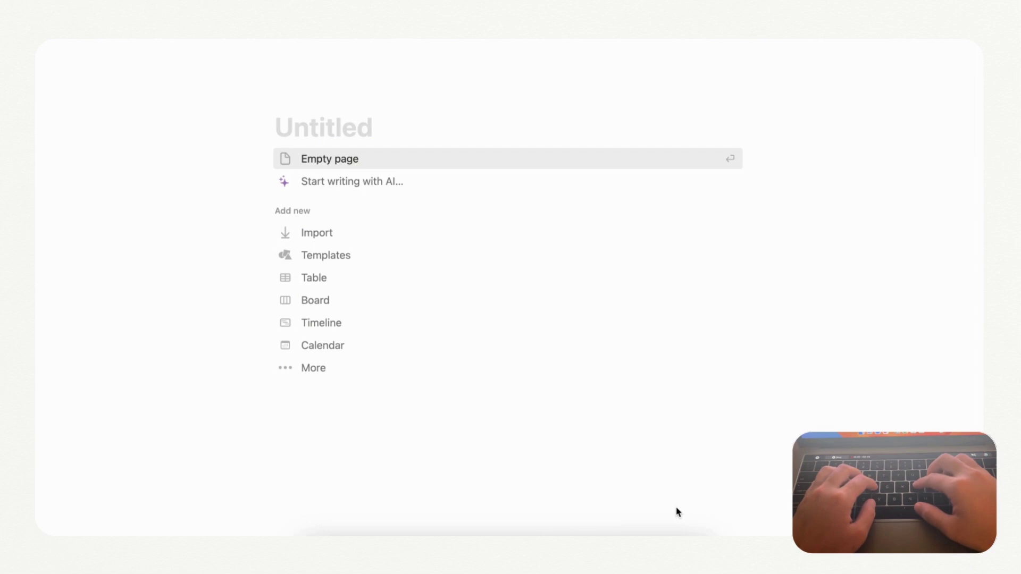
text(C)
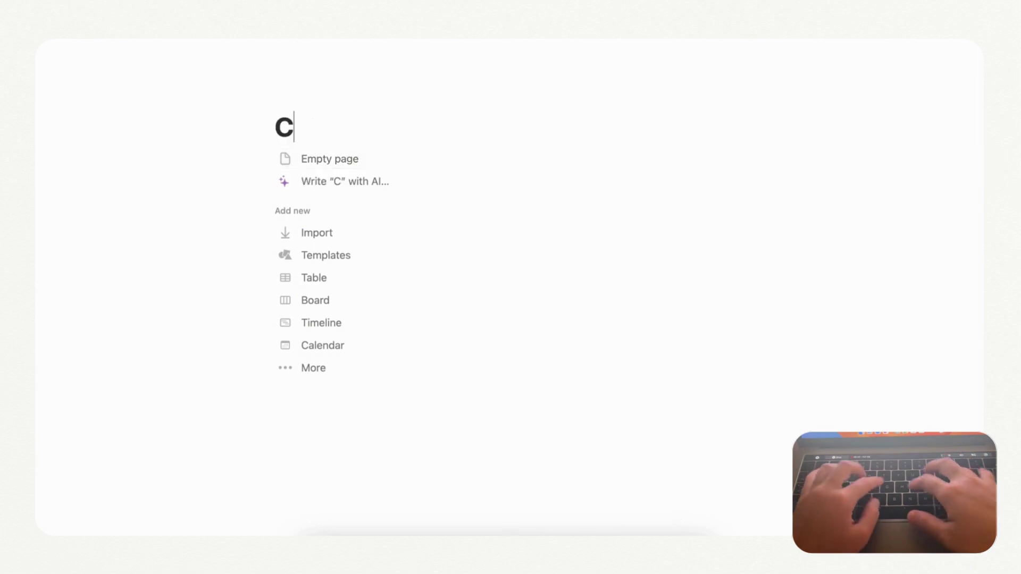
text(ontact Tracker)
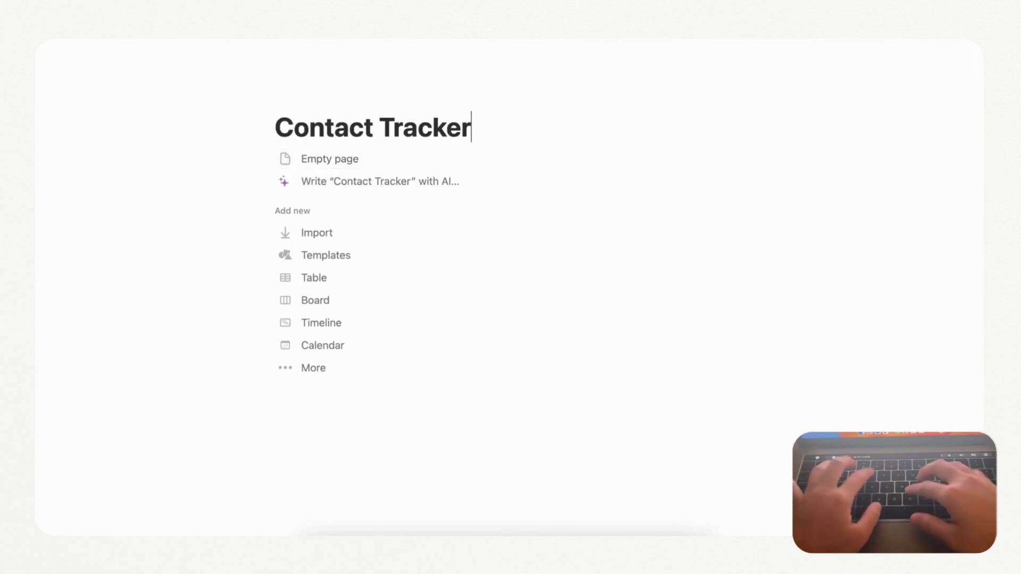
mouse_move(375, 124)
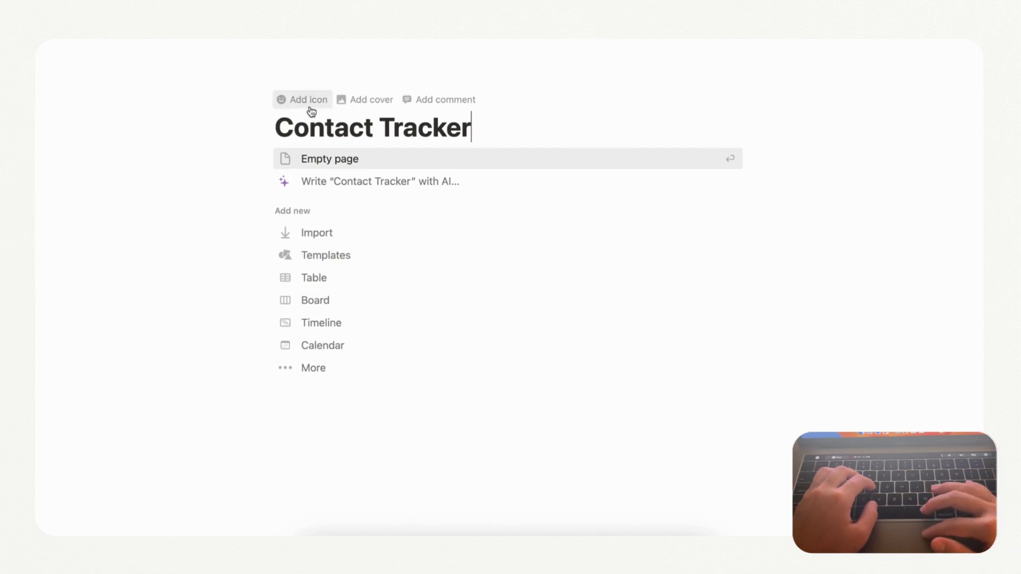
Set the page icon to the dark grey person-circle icon and add the default bird-pattern cover
click(310, 105)
click(296, 120)
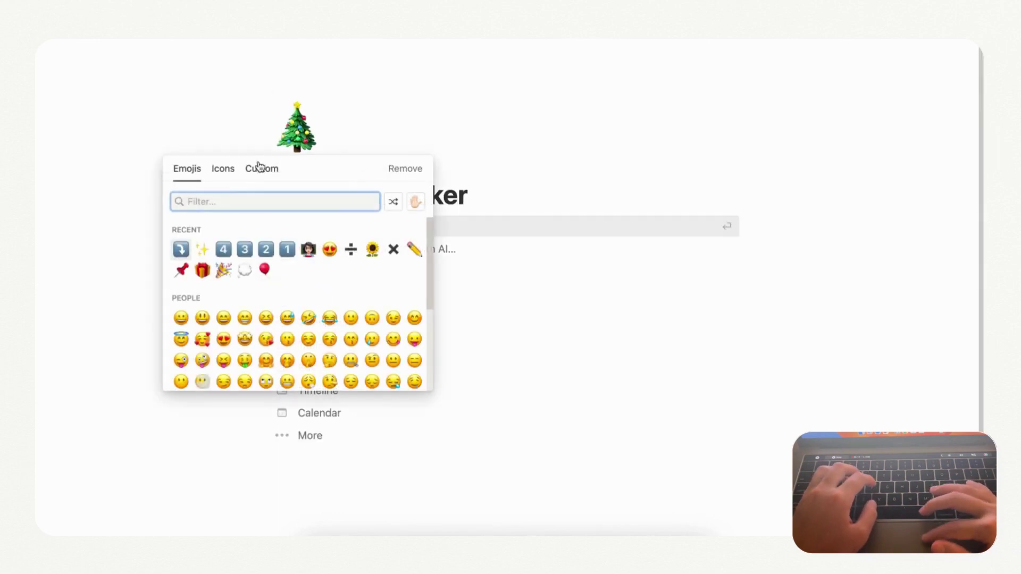
click(222, 170)
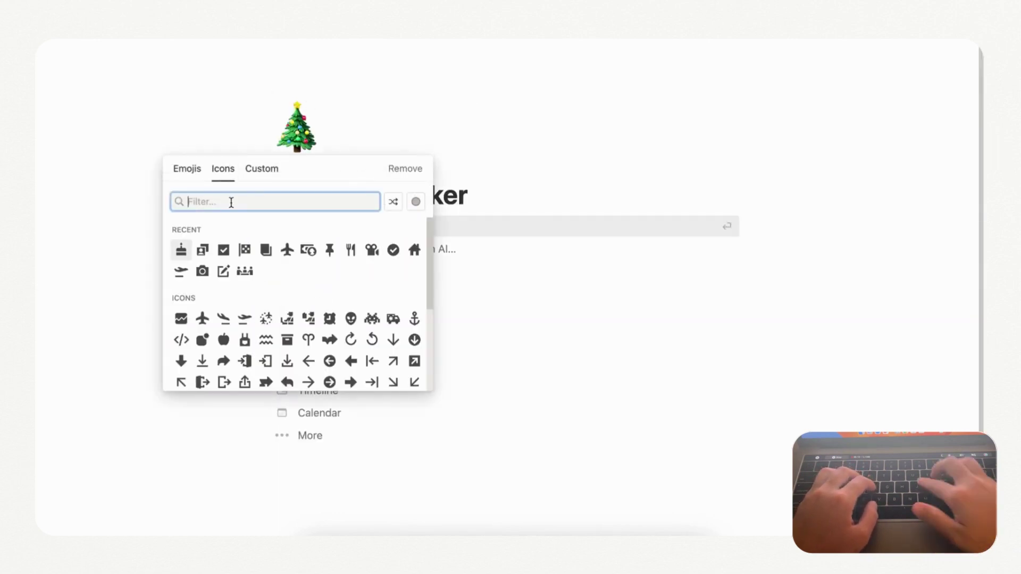
text(person)
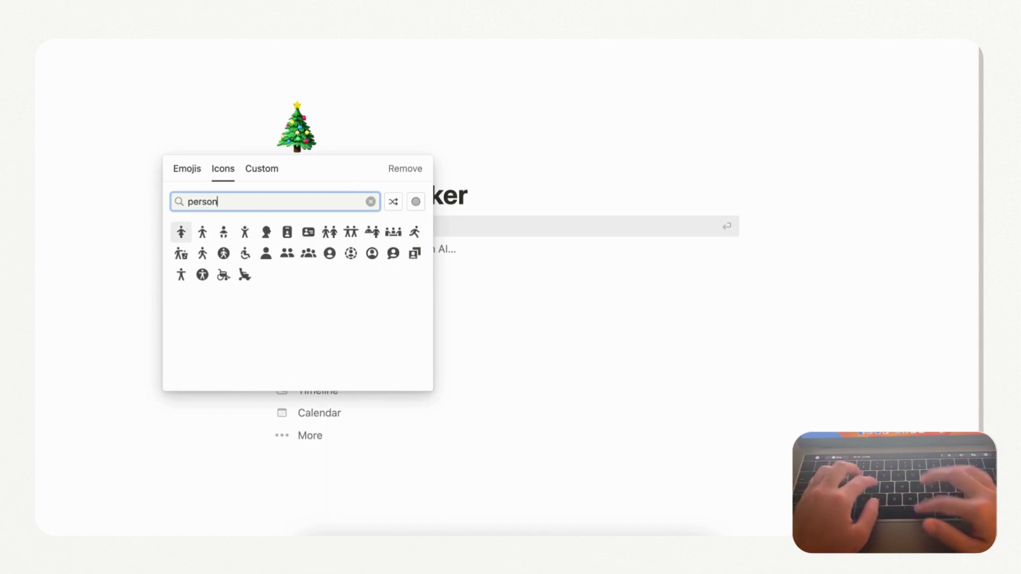
click(329, 252)
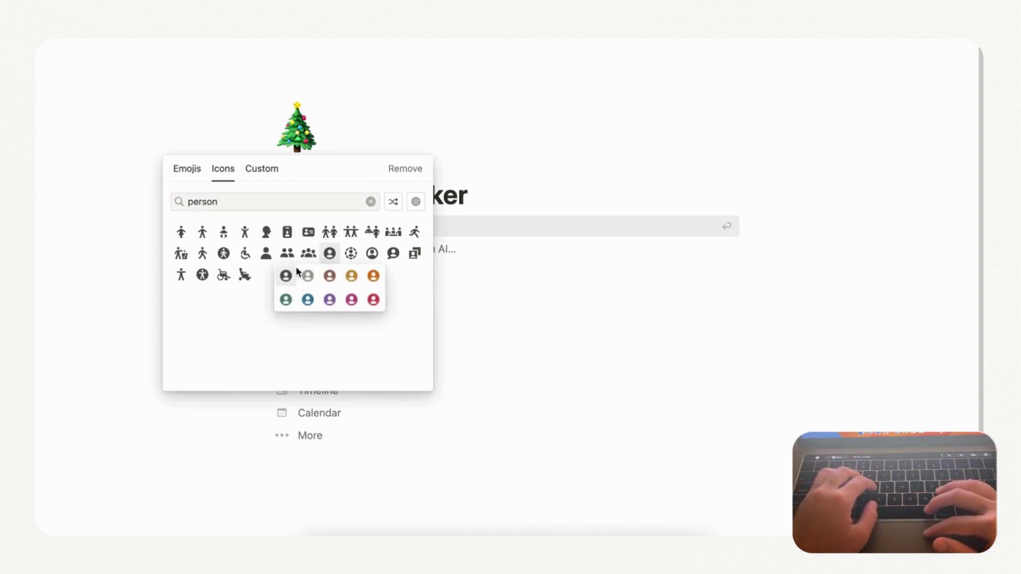
click(286, 276)
click(313, 166)
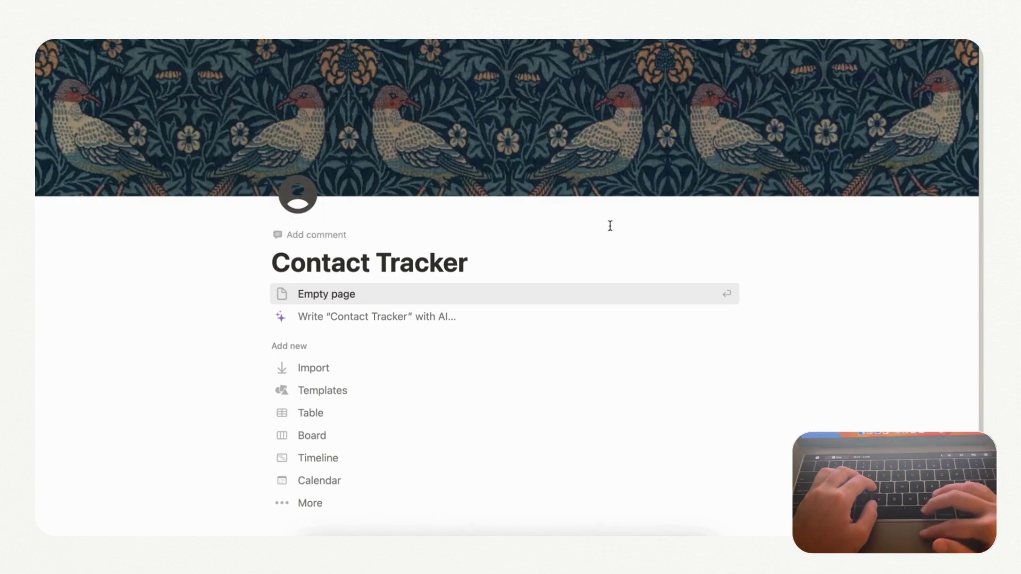
Replace the cover with the misty mountain lake photo from Unsplash
mouse_move(646, 160)
click(663, 182)
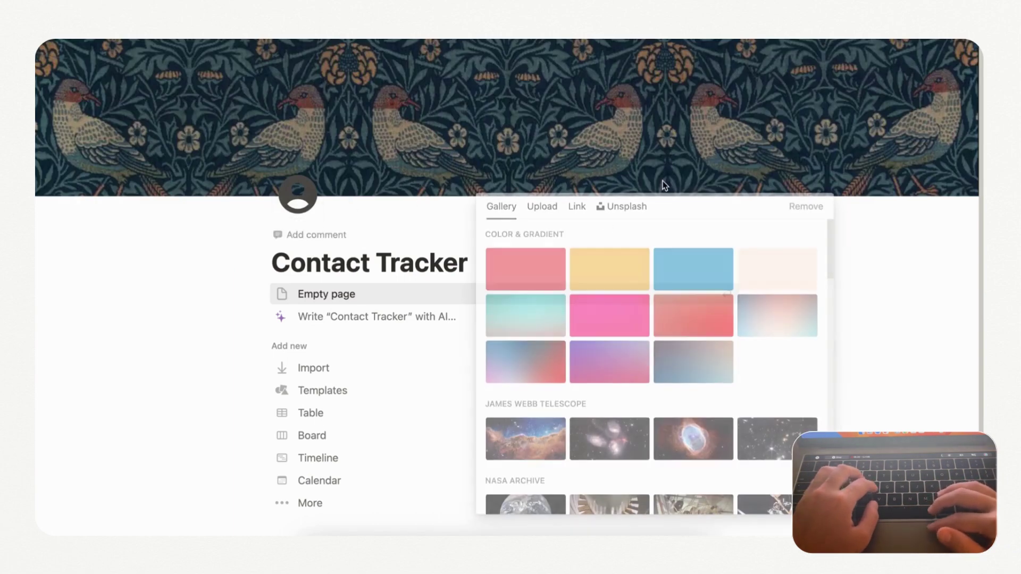
click(634, 207)
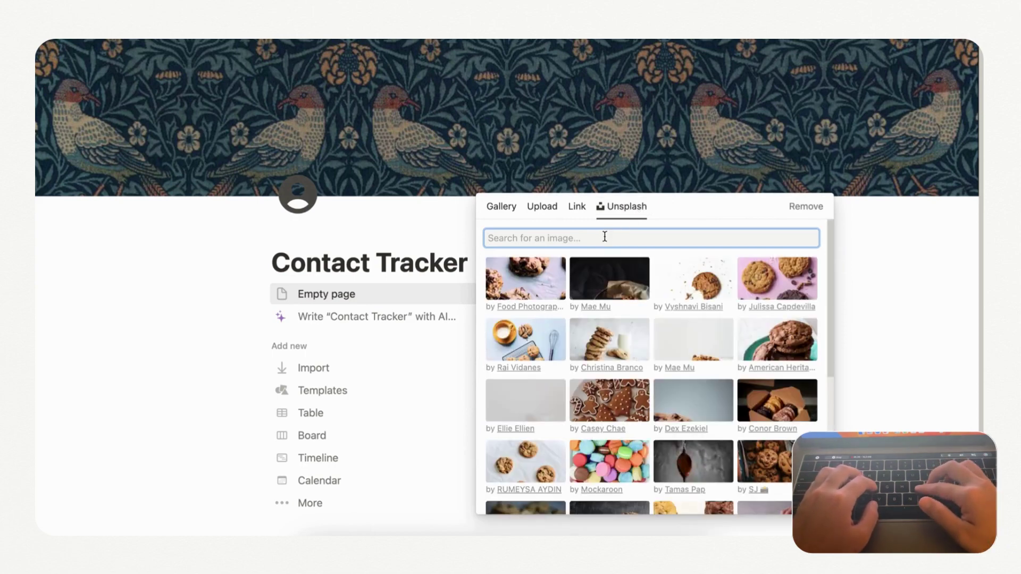
text(view)
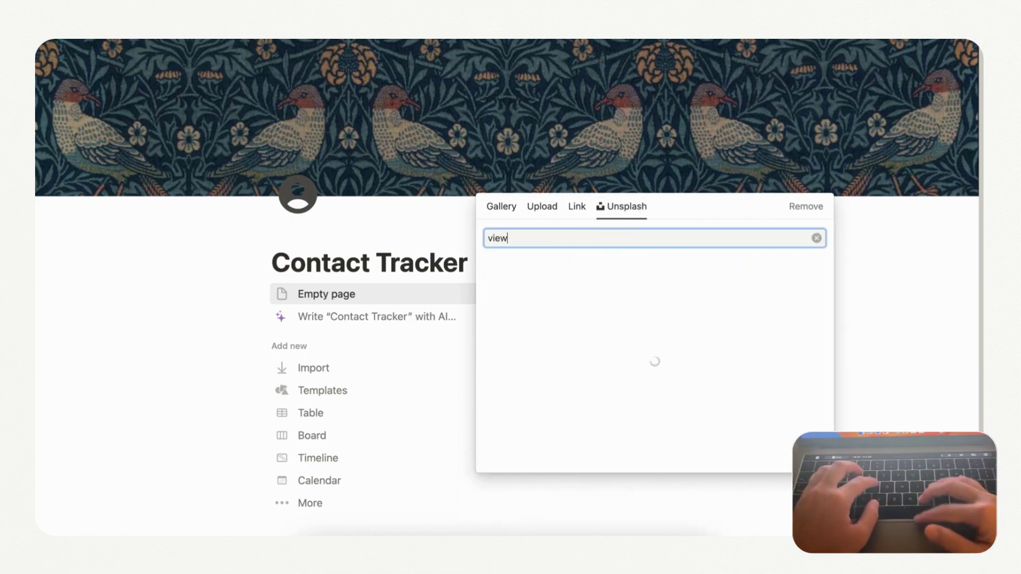
scroll(611, 334, down, 5)
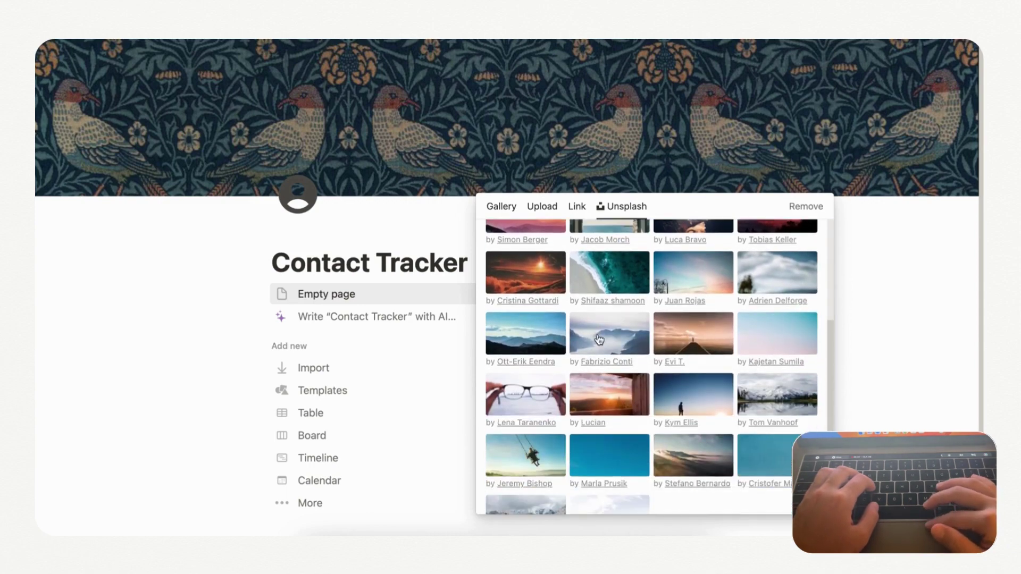
click(598, 340)
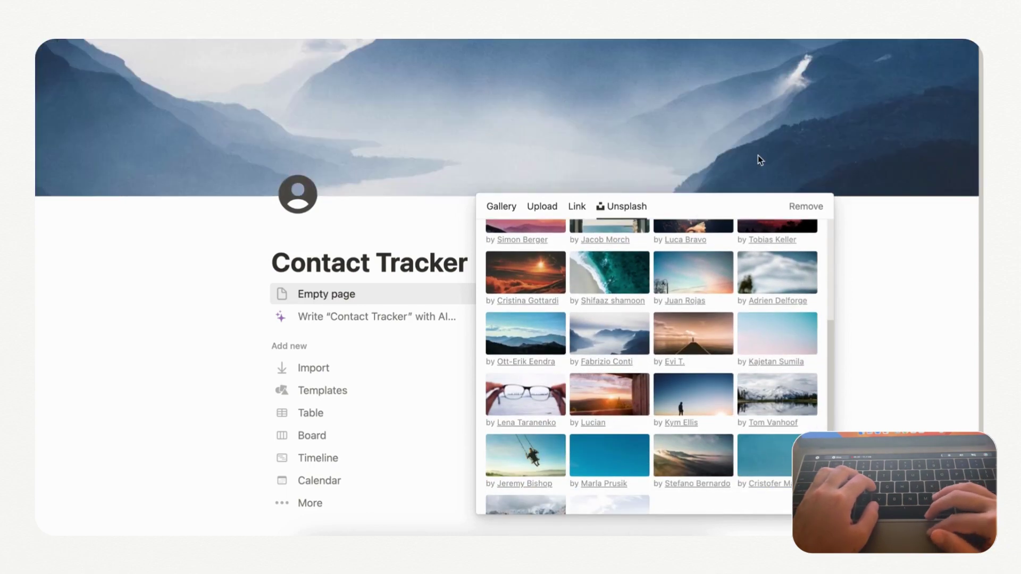
click(760, 163)
Reposition the cover photo to show more of the lake and save the position
click(711, 181)
mouse_move(705, 137)
mouse_down()
mouse_move(704, 220)
mouse_move(687, 80)
mouse_up()
drag(679, 130, 682, 42)
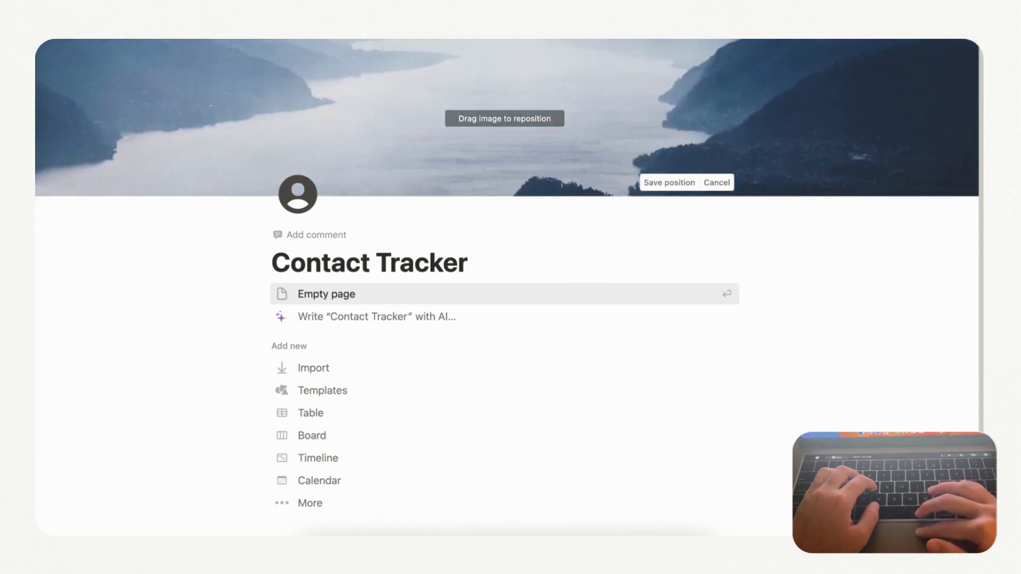
click(671, 183)
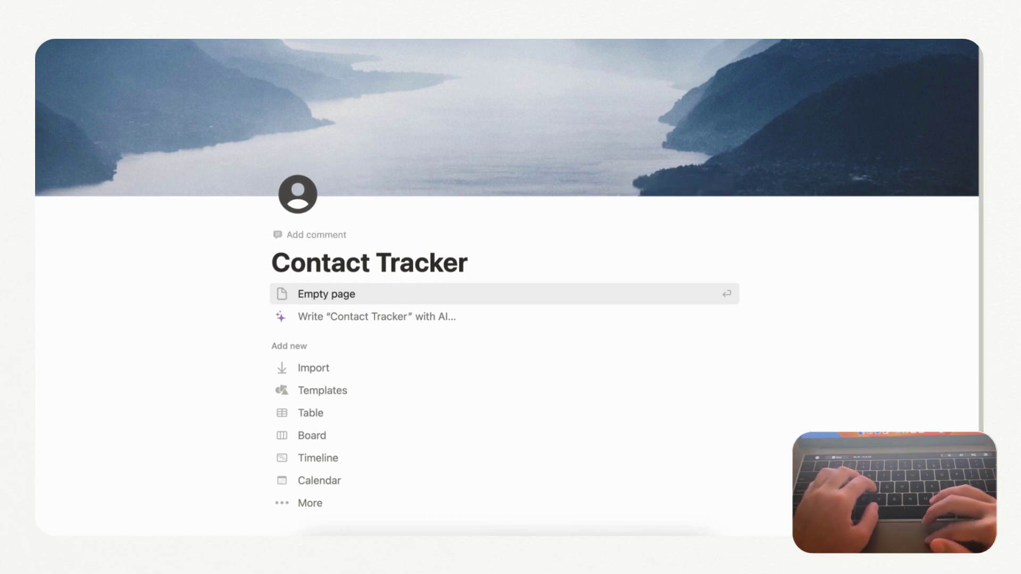
Turn on Small text and Full width for the page, then begin it as an Empty page
click(958, 28)
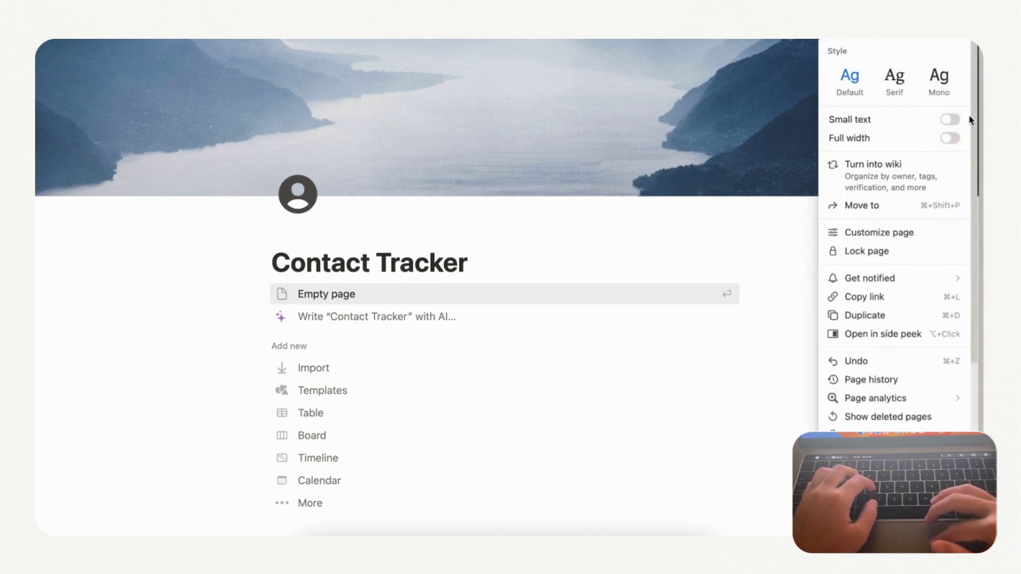
click(949, 120)
click(951, 139)
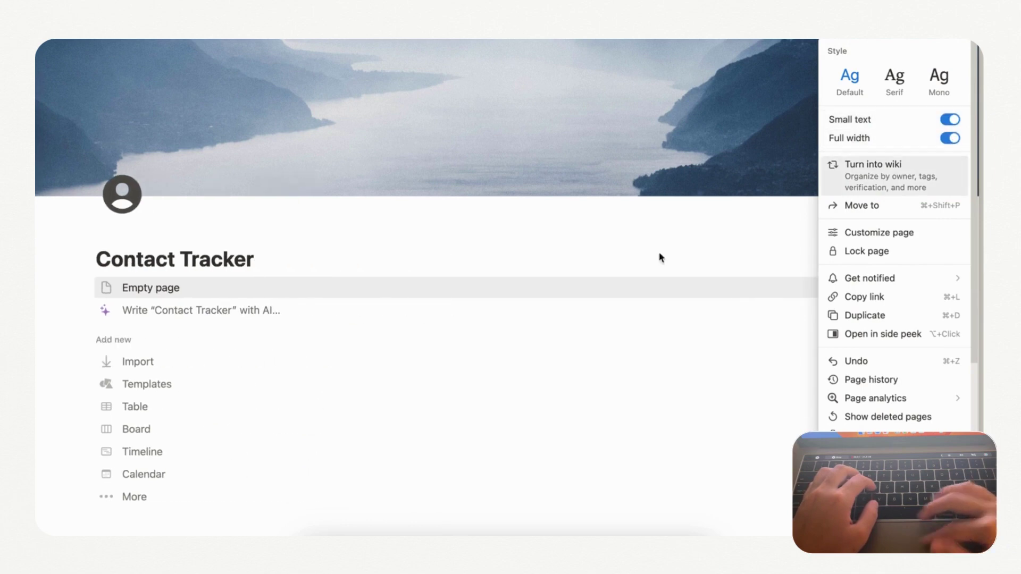
click(170, 281)
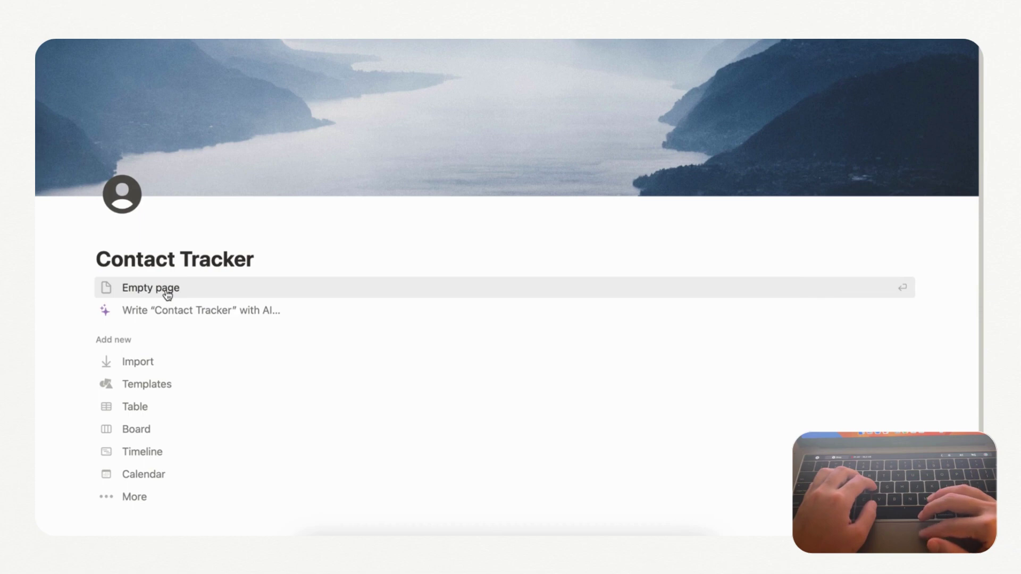
click(172, 294)
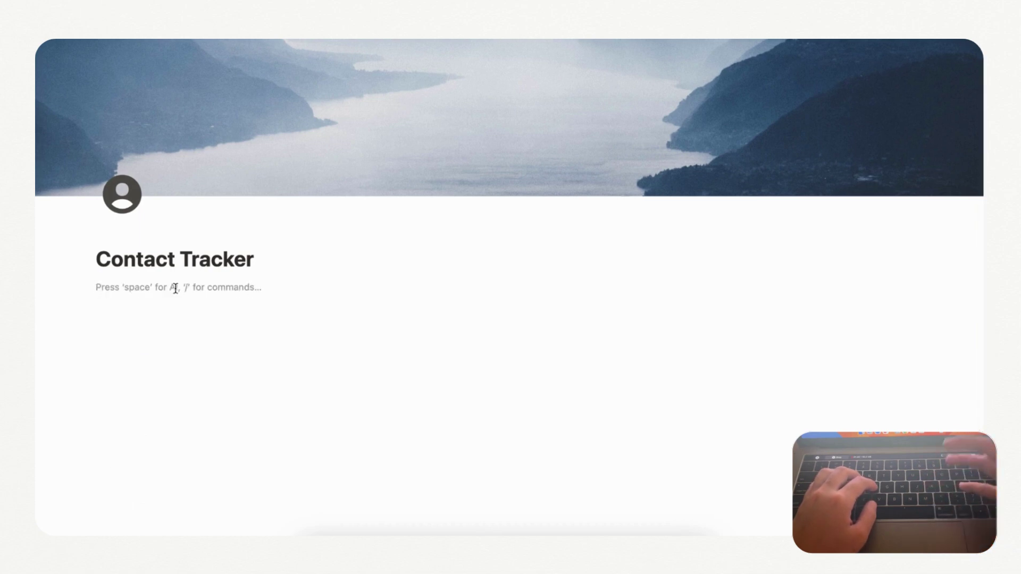
text(/data)
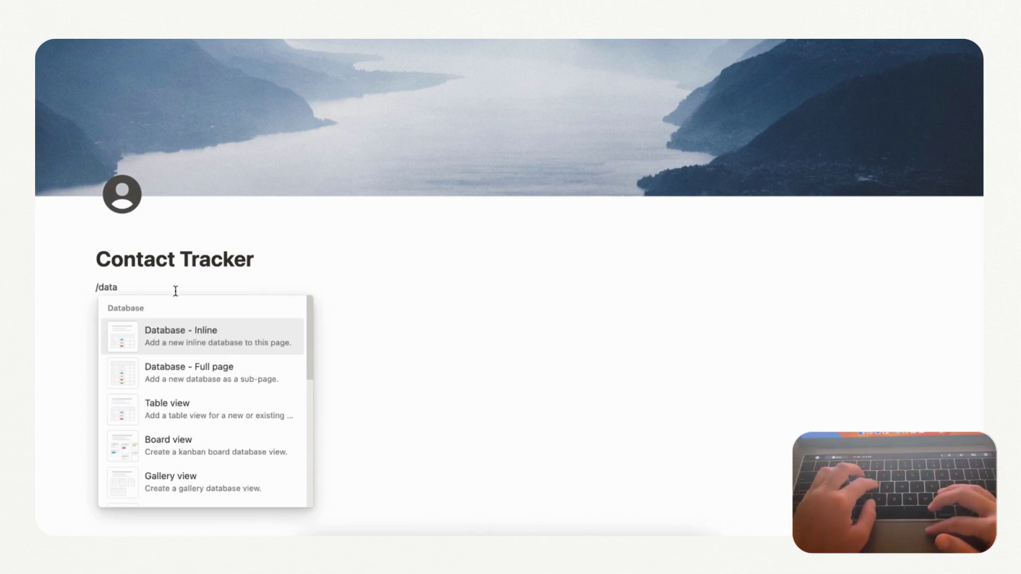
Insert a Table view block backed by a new database titled My Contacts
click(207, 418)
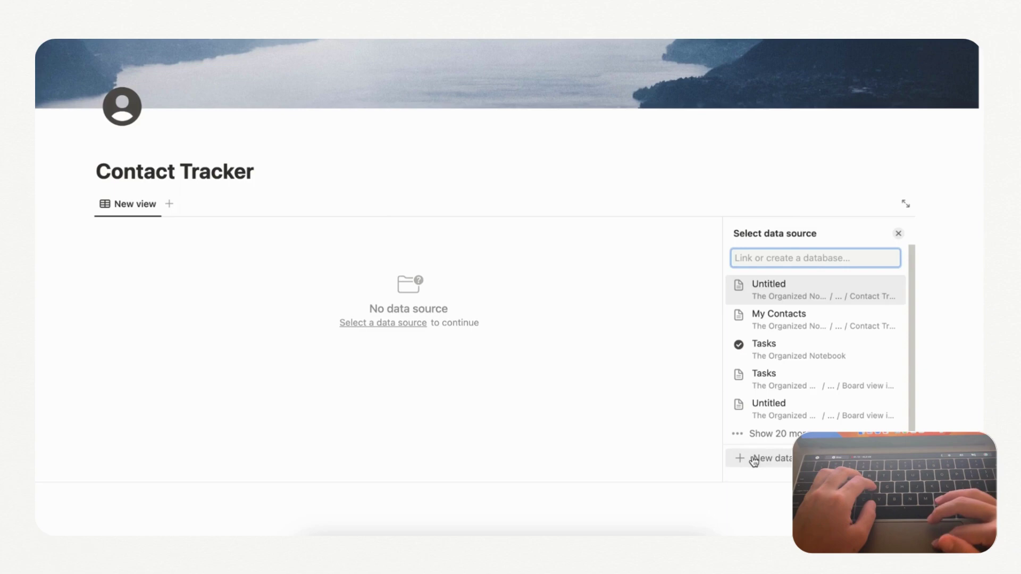
click(754, 458)
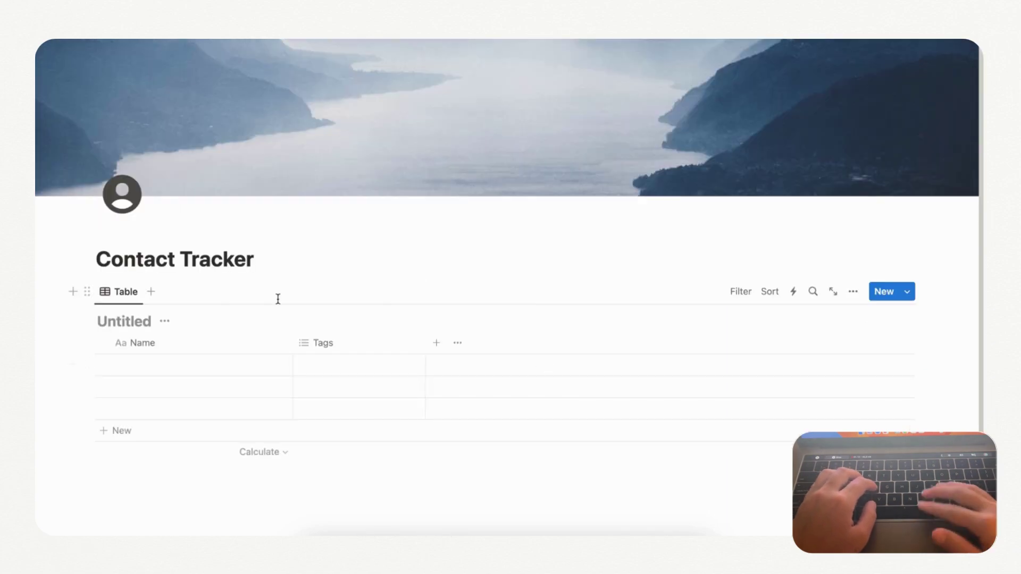
text(My cot)
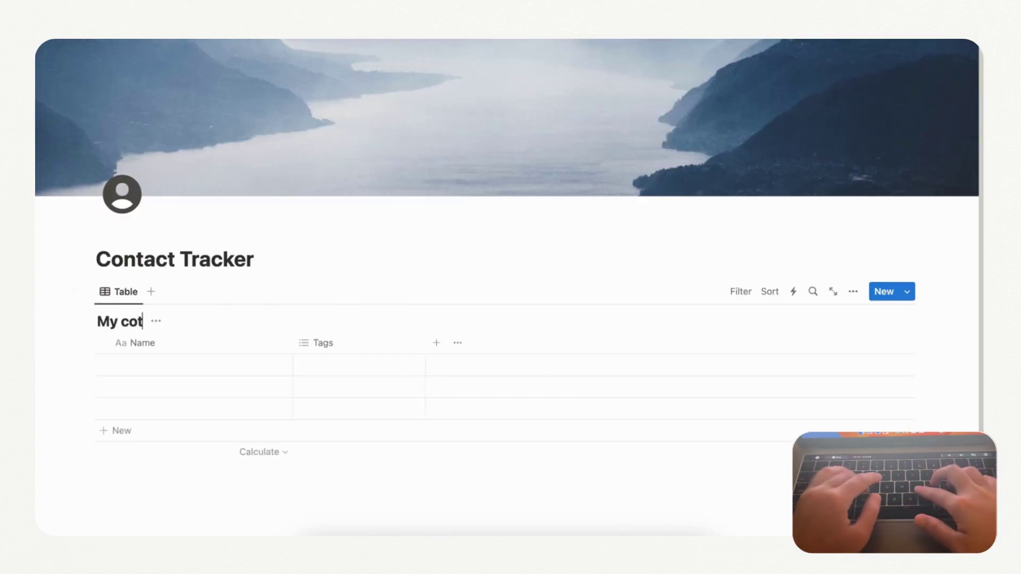
text(a)
key(BackSpace)
key(BackSpace)
key(BackSpace)
key(BackSpace)
key(BackSpace)
text(Co)
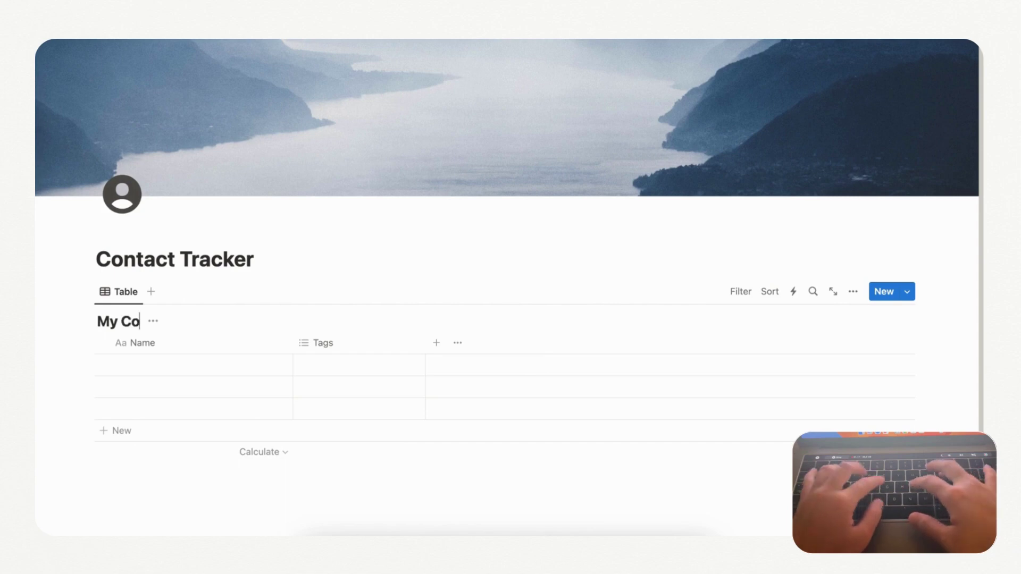
text(ntacts)
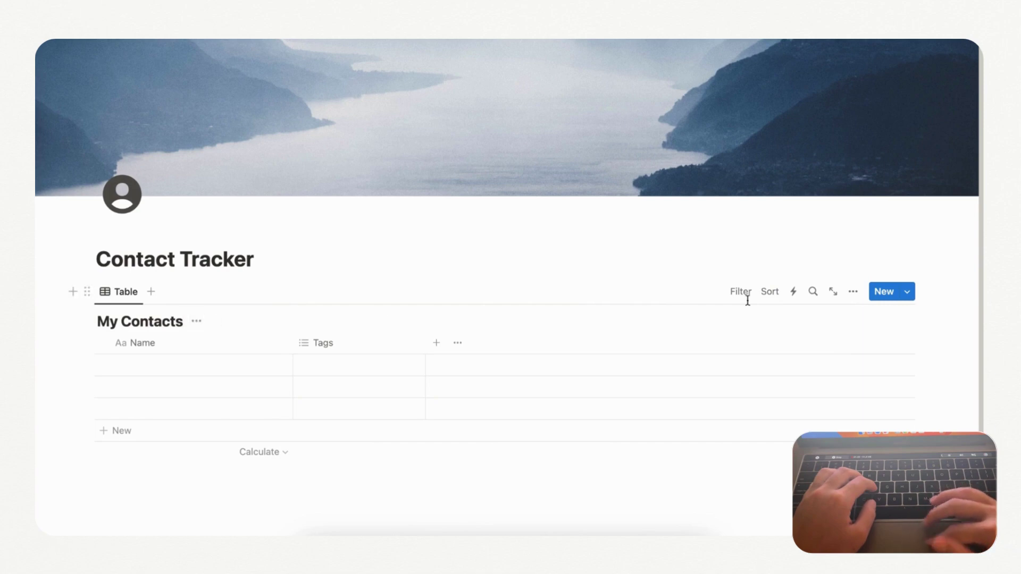
Turn off Show database title in the table view's Layout settings
click(853, 293)
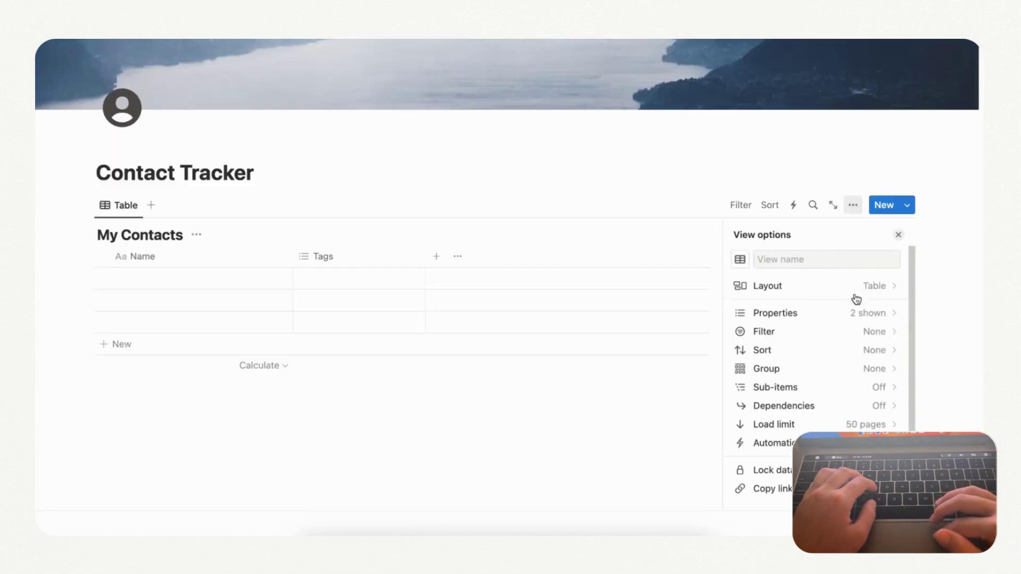
click(827, 292)
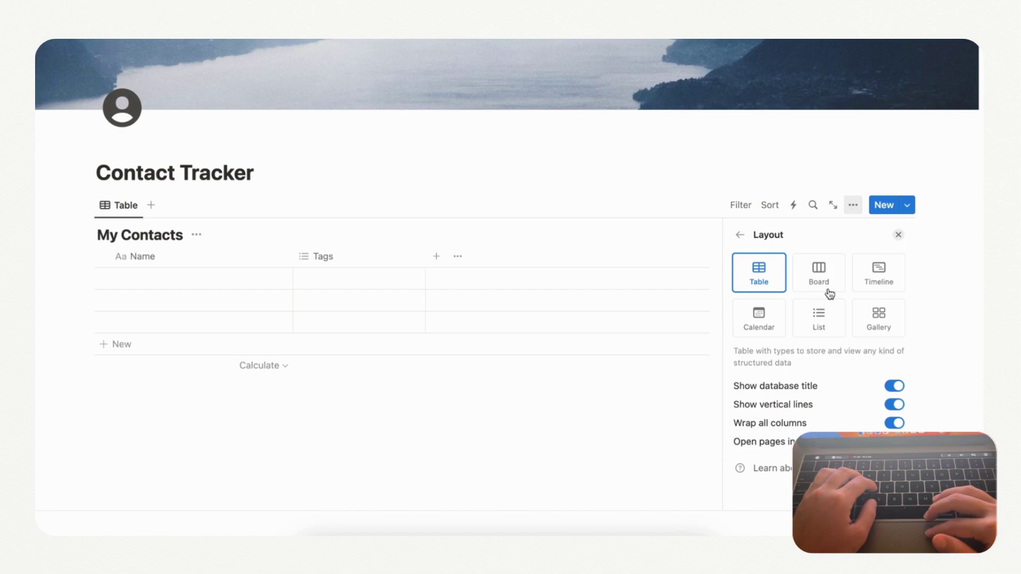
click(894, 387)
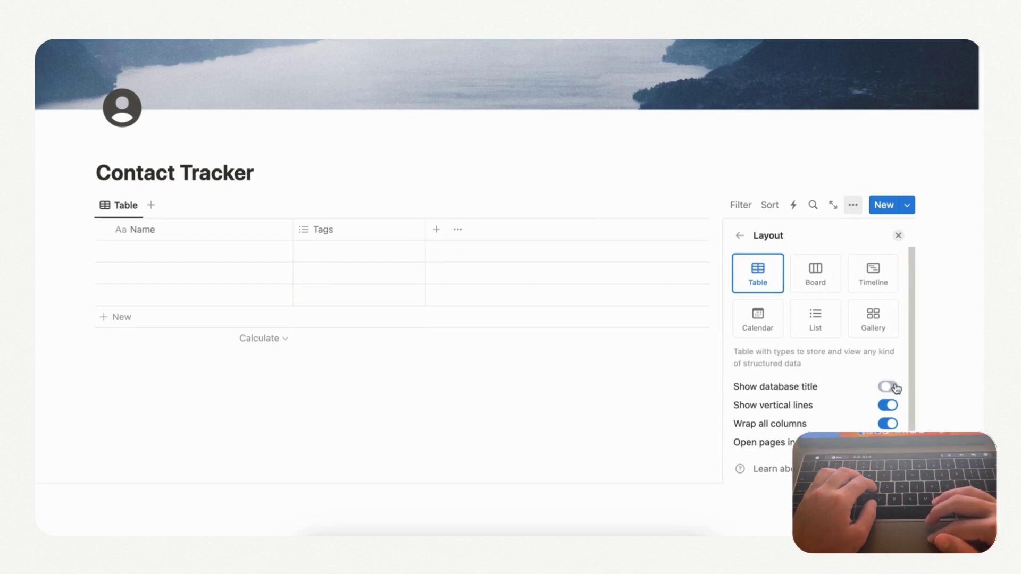
click(899, 238)
mouse_move(191, 278)
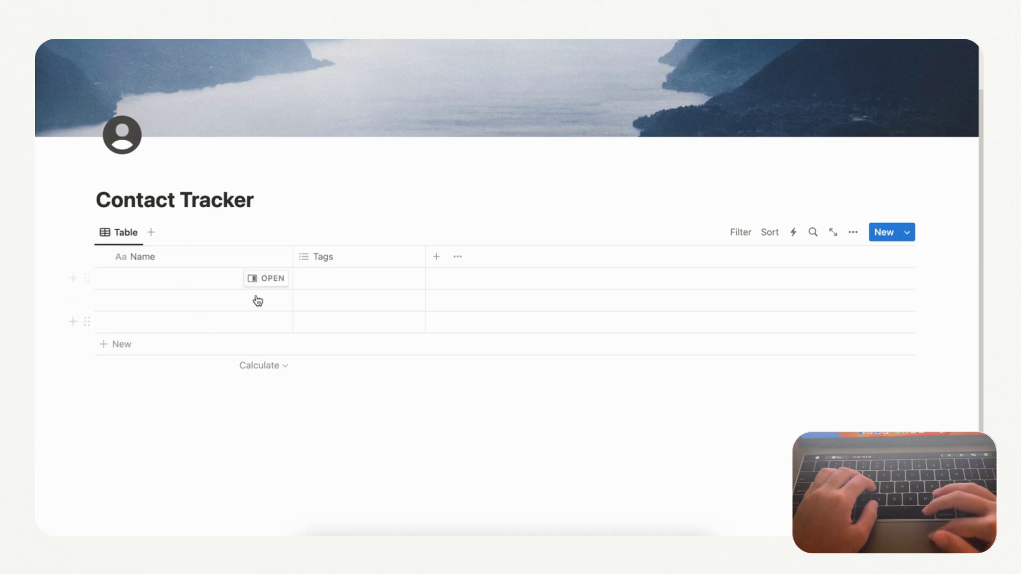
Rename the Tags column to Connection
click(351, 262)
key(BackSpace)
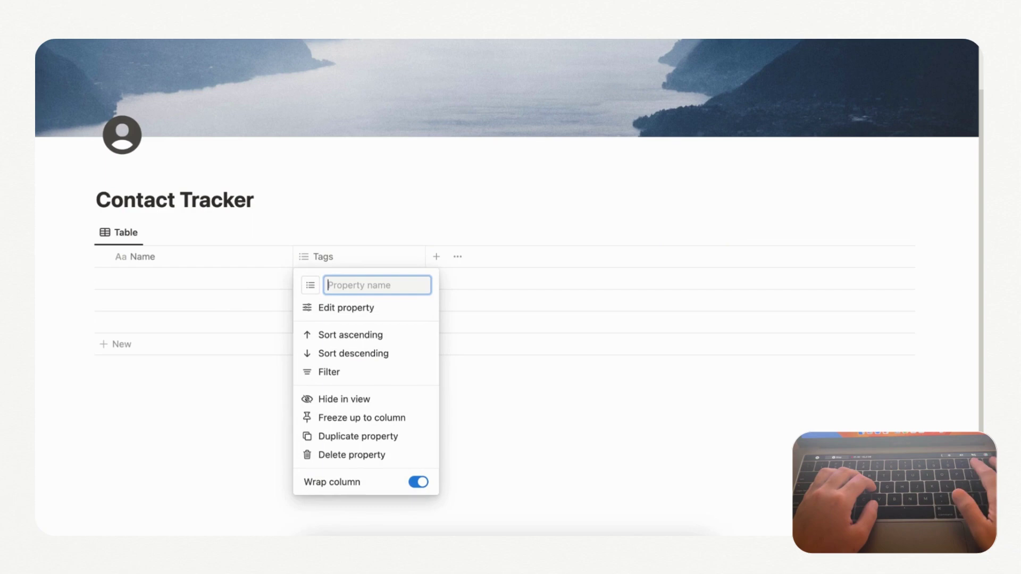
text(Connecti)
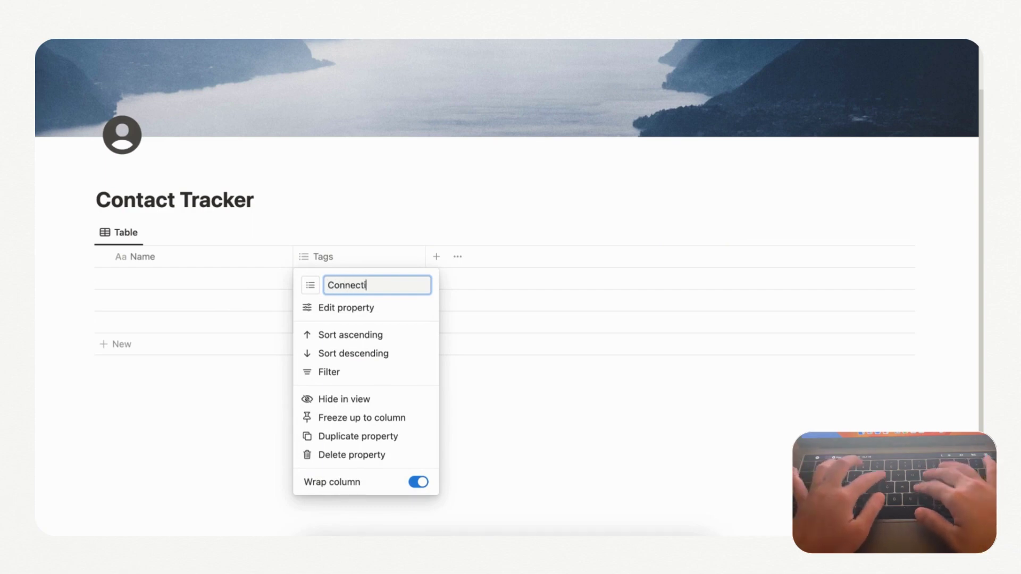
text(on)
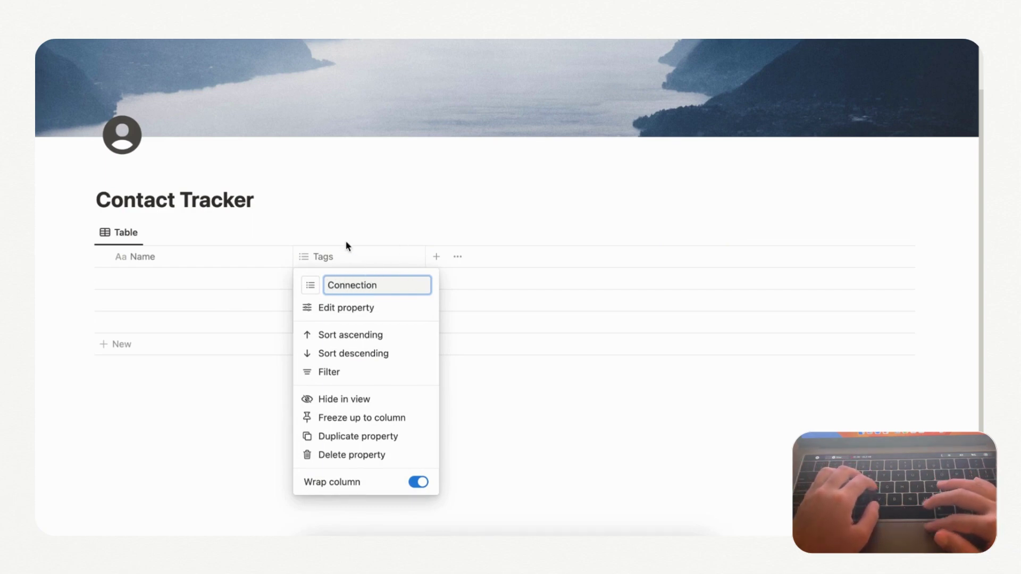
key(Return)
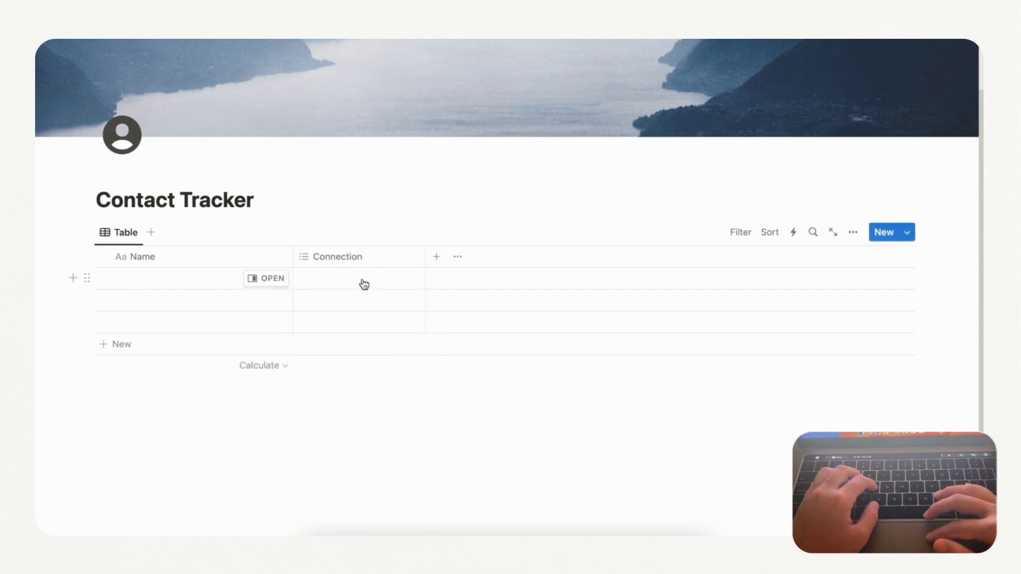
Create Family, Work and University Connection options, removing Family and Work from the cell
click(364, 279)
text(Famil)
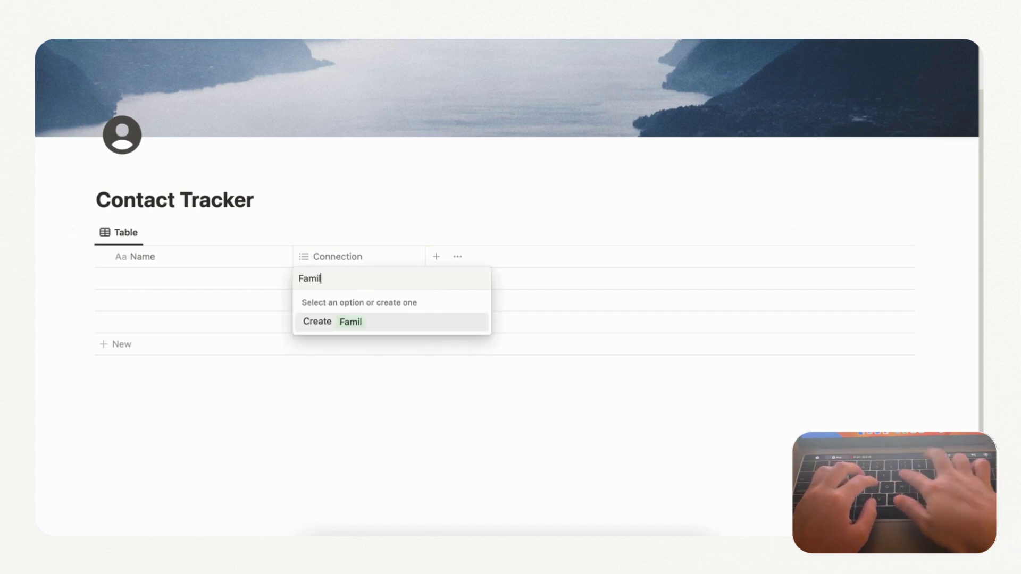
text(y)
click(375, 318)
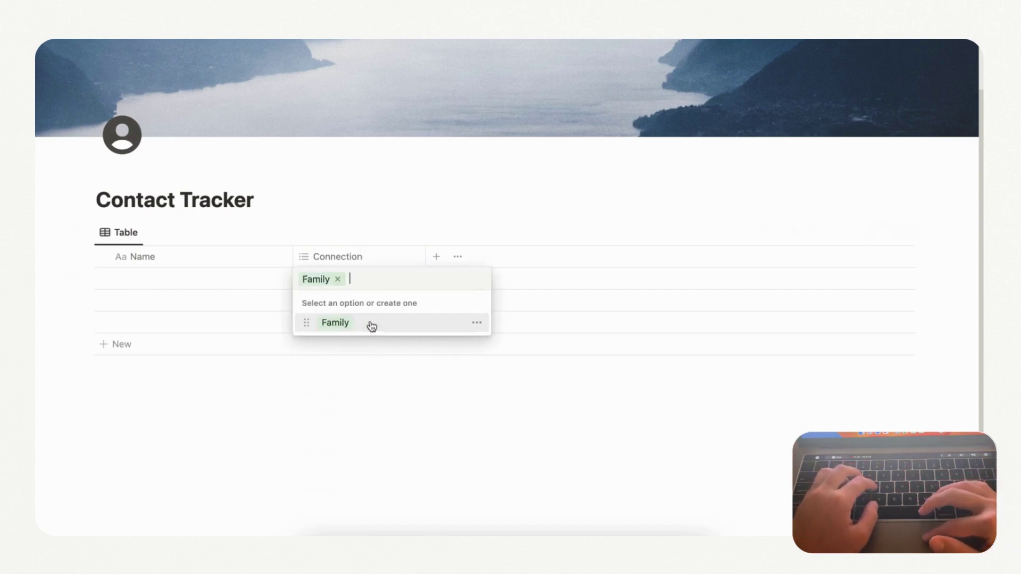
click(337, 280)
text(Work)
key(Return)
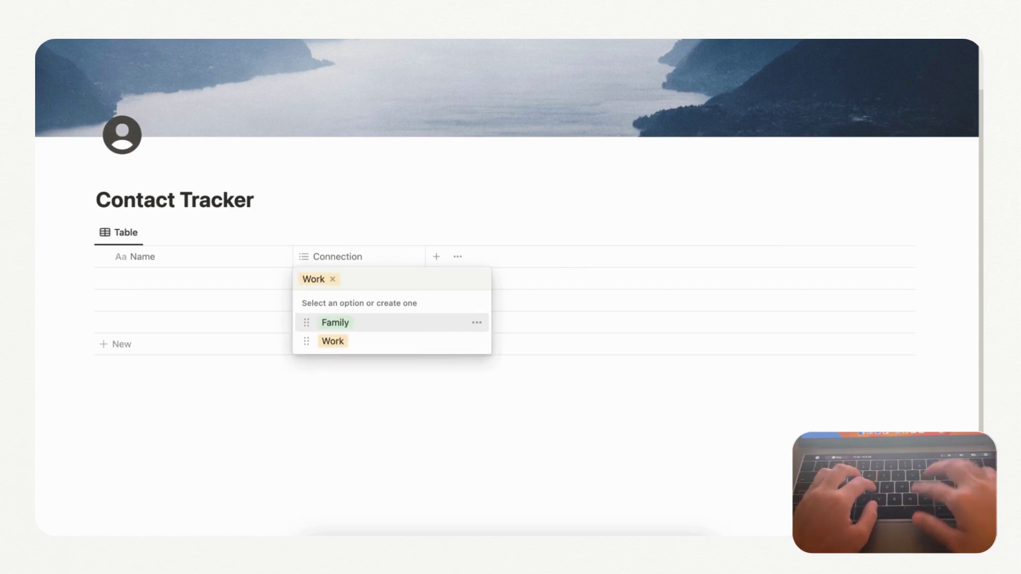
click(332, 280)
text(Uni)
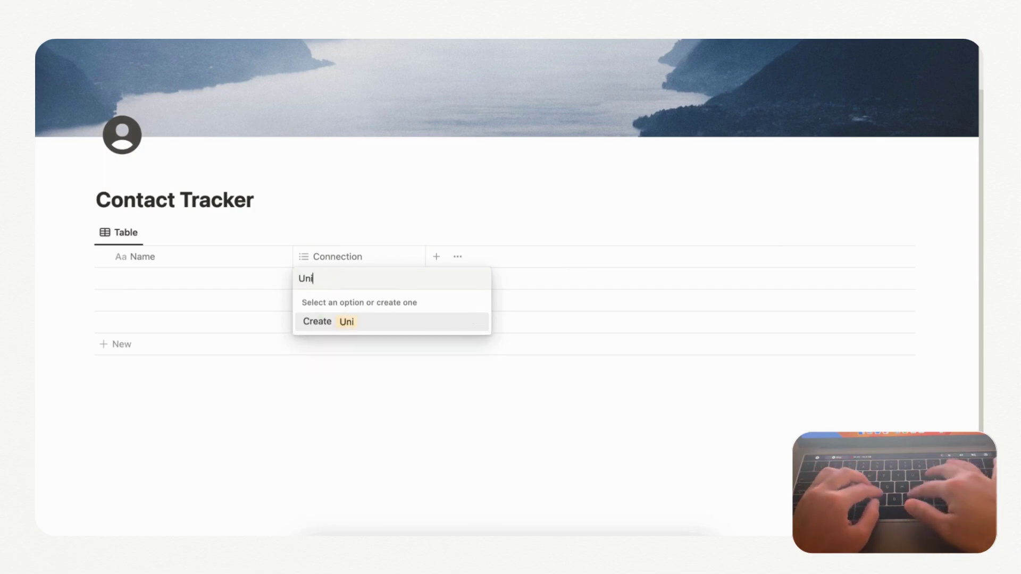
text(versity)
click(357, 324)
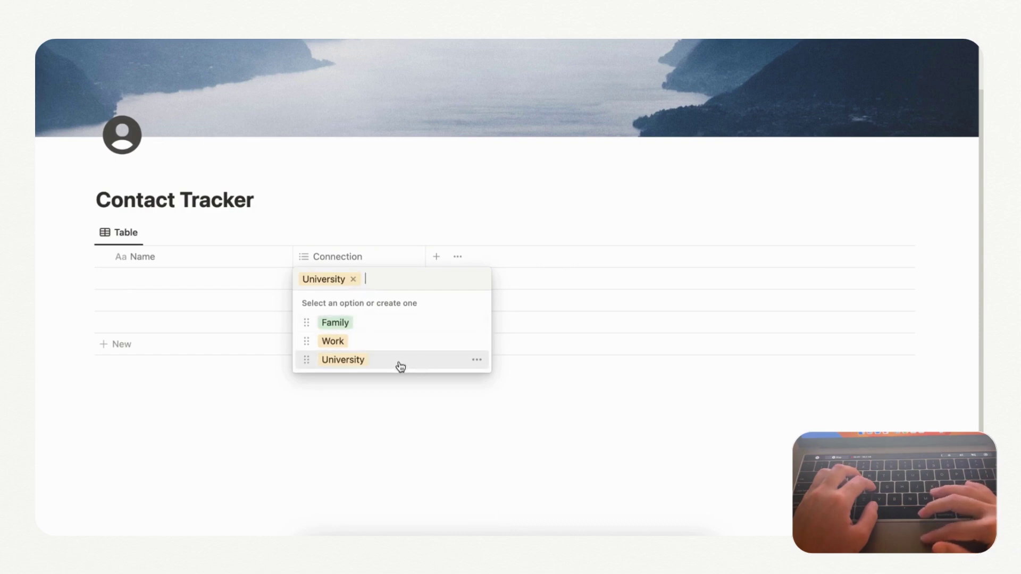
Colour the University option orange and remove it from the cell
click(477, 360)
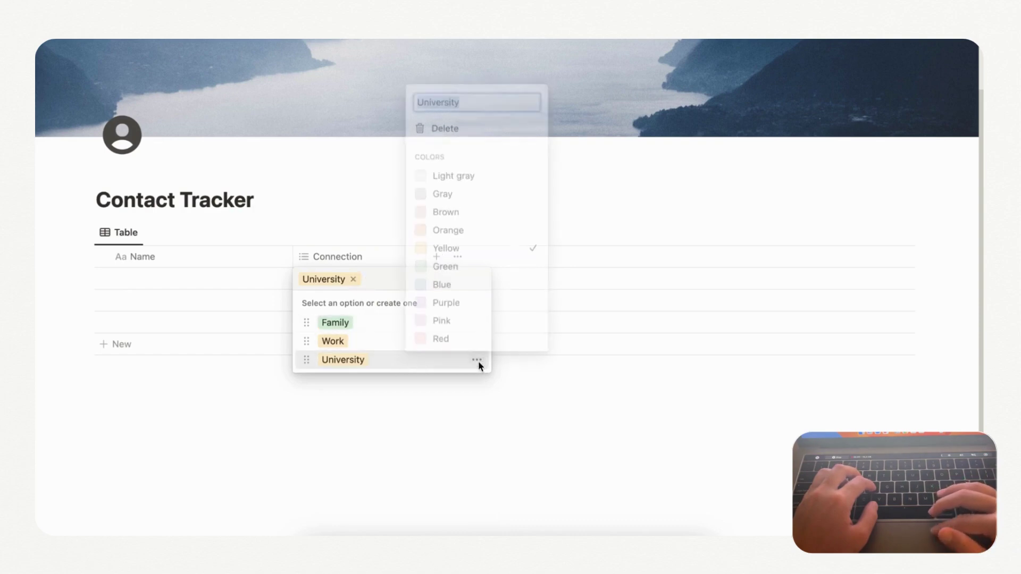
click(454, 233)
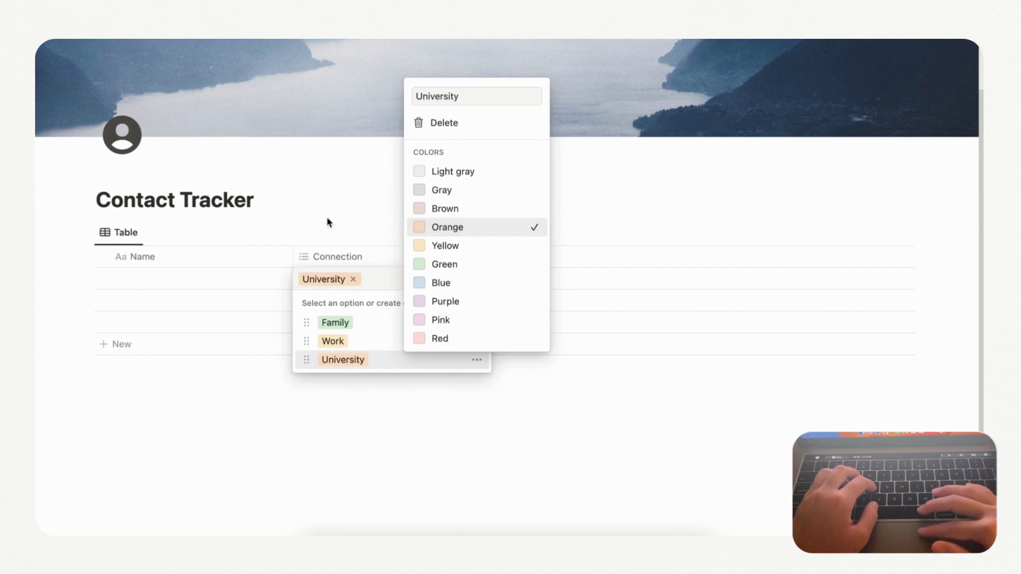
click(334, 207)
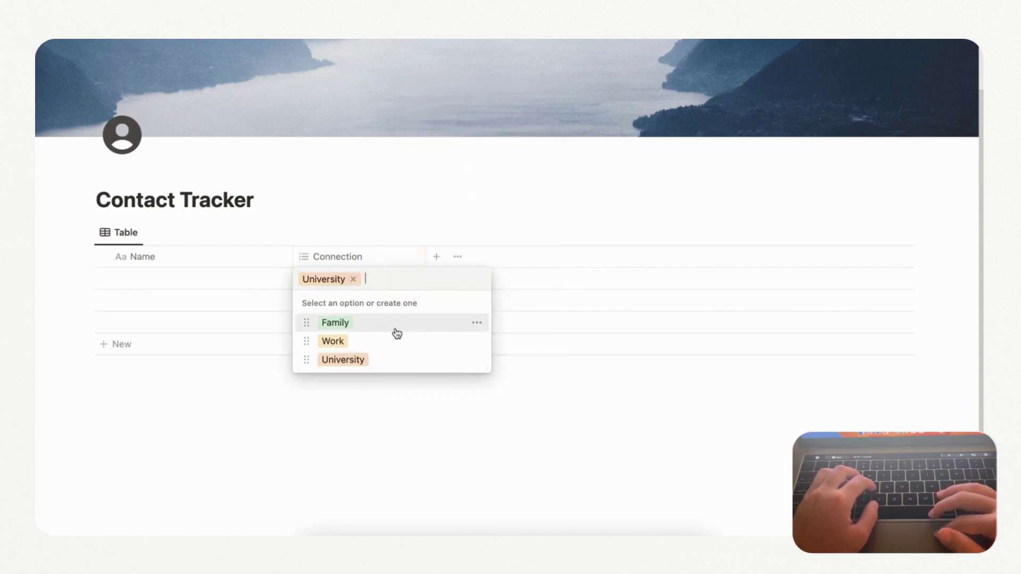
click(352, 278)
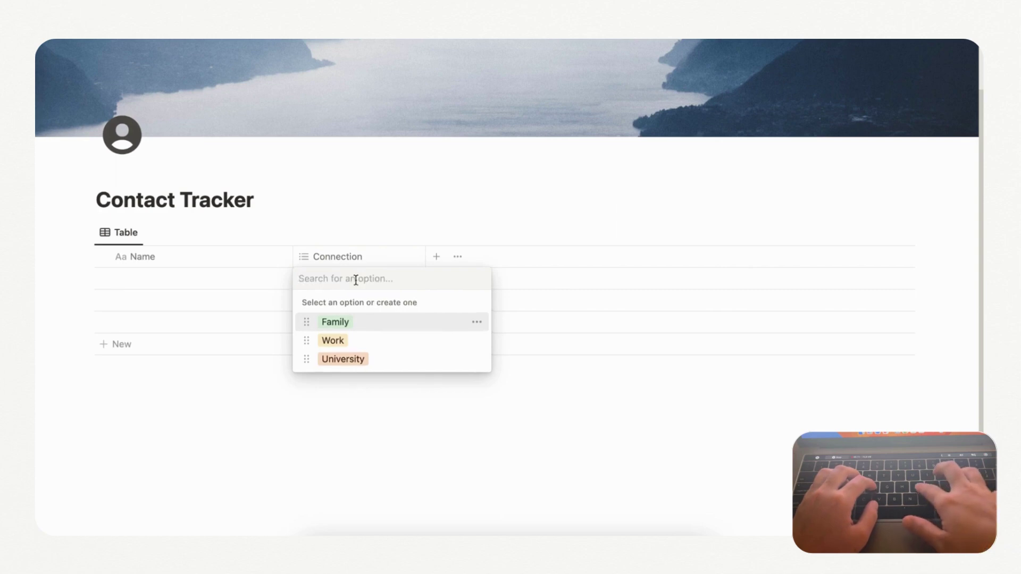
text(Fil)
Create the Friend option and leave the first Connection cell empty
key(BackSpace)
key(BackSpace)
text(riend)
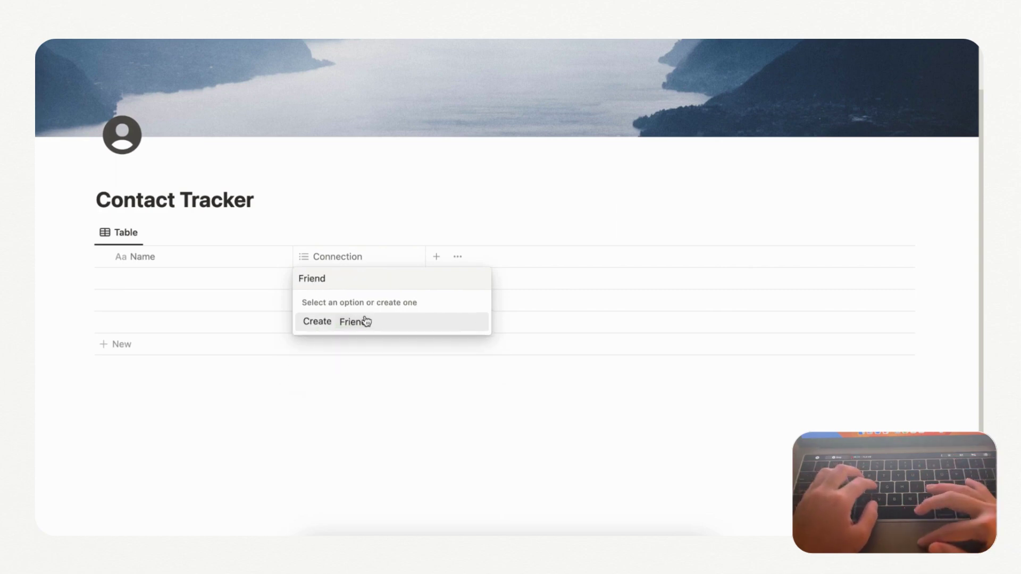
key(Return)
click(371, 343)
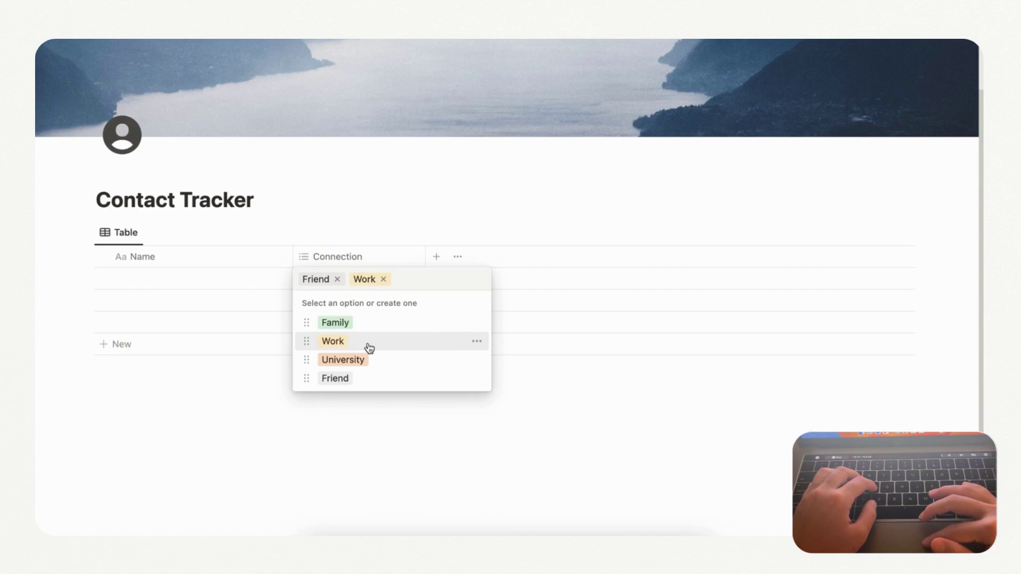
click(383, 280)
click(339, 281)
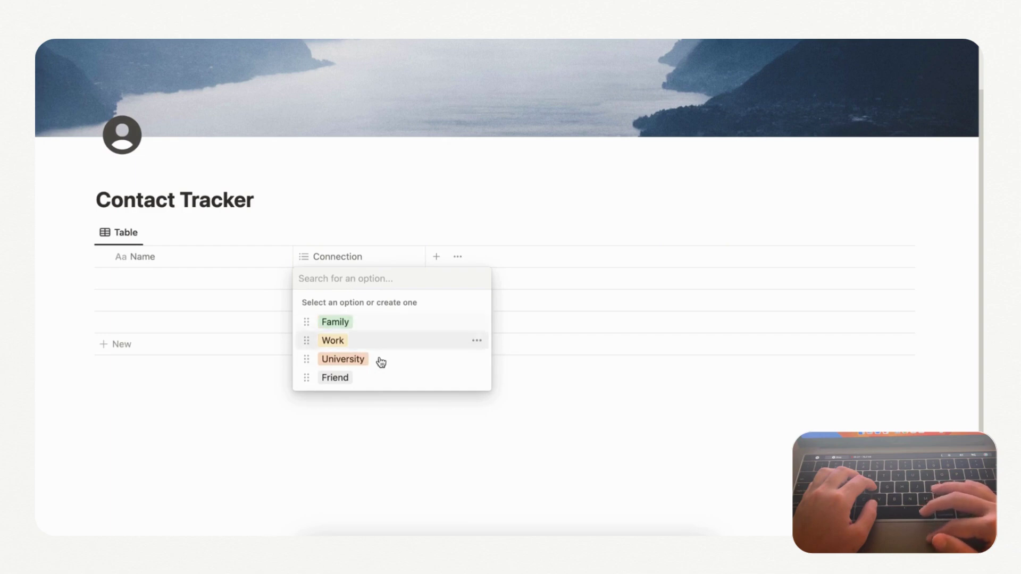
click(402, 241)
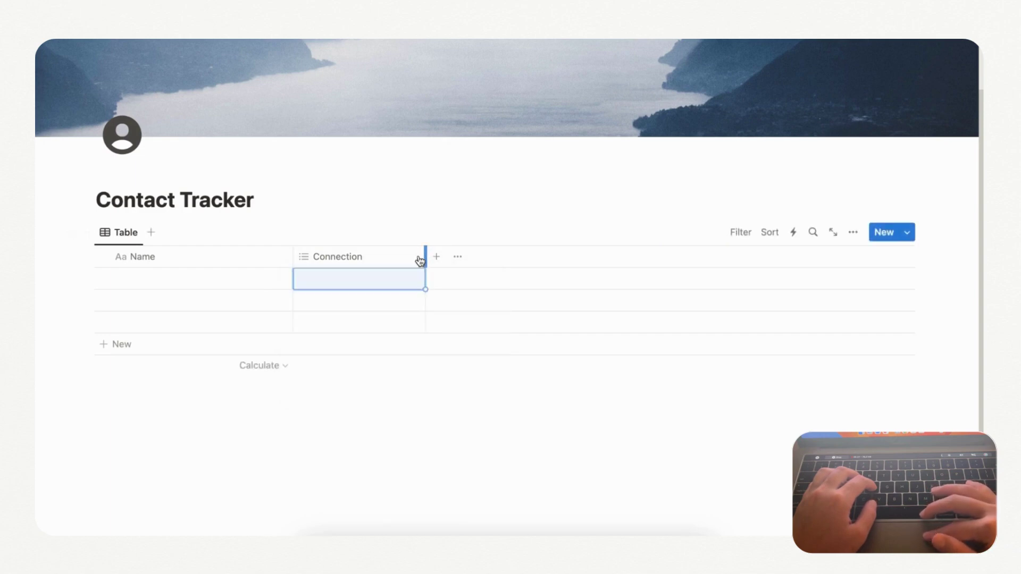
Narrow the Connection column and add a Date property named Birthday
drag(419, 261, 397, 260)
click(408, 259)
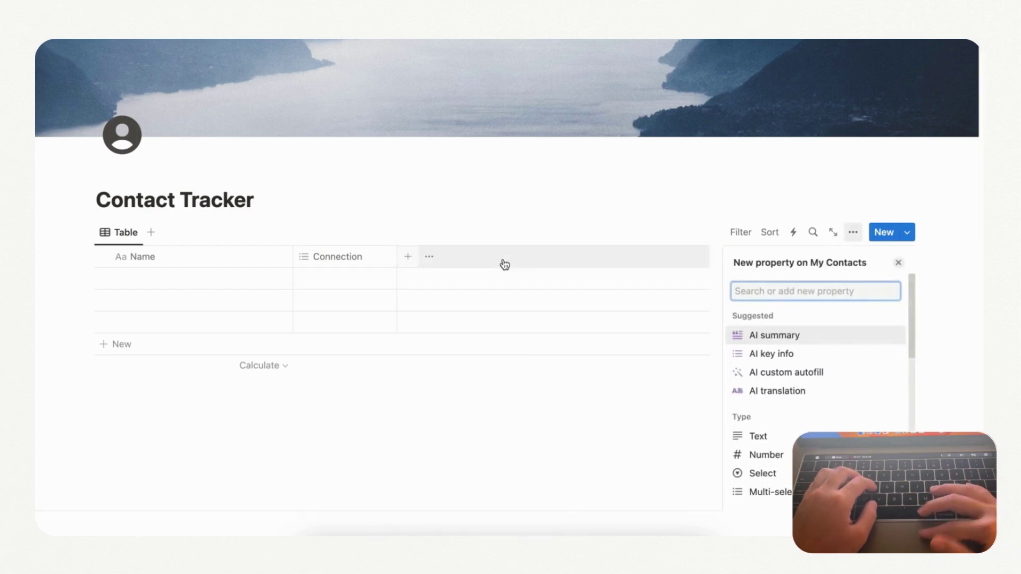
text(date)
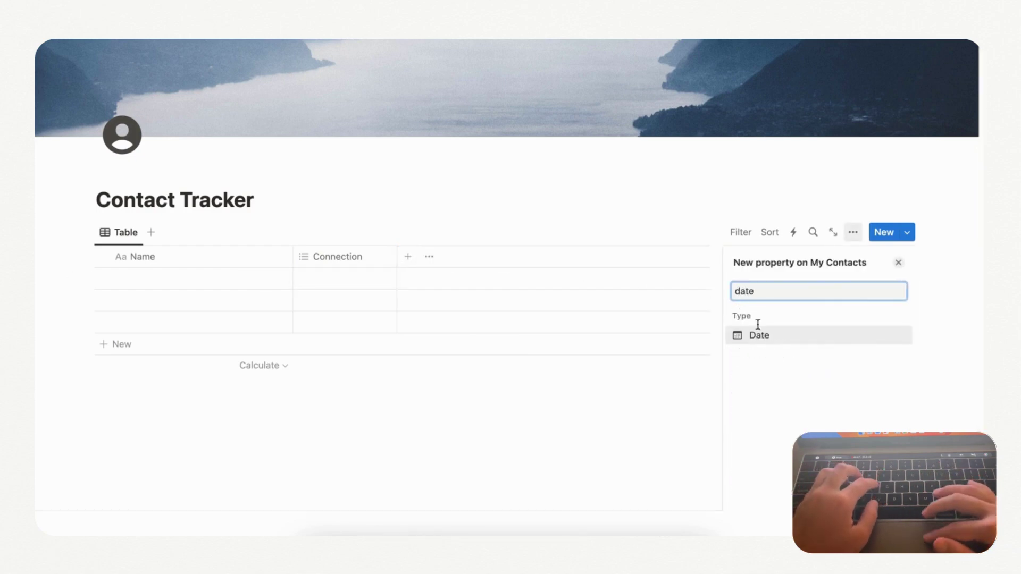
click(768, 340)
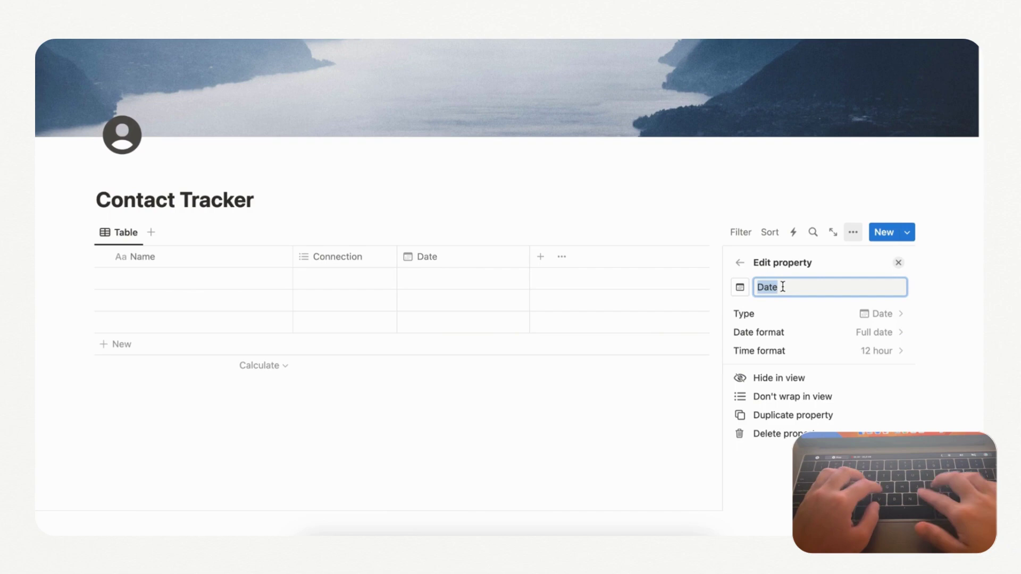
text(Birthday)
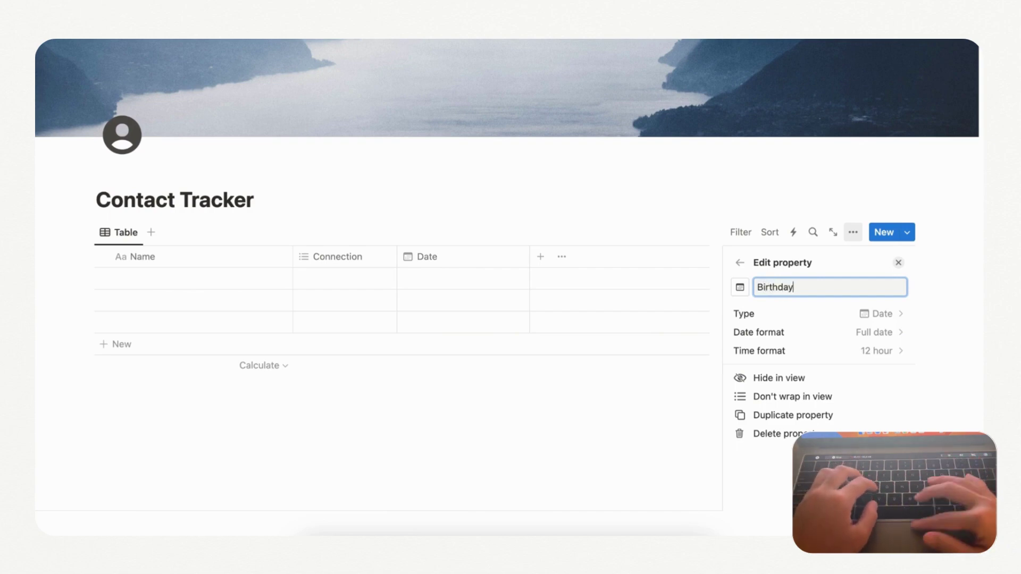
click(900, 265)
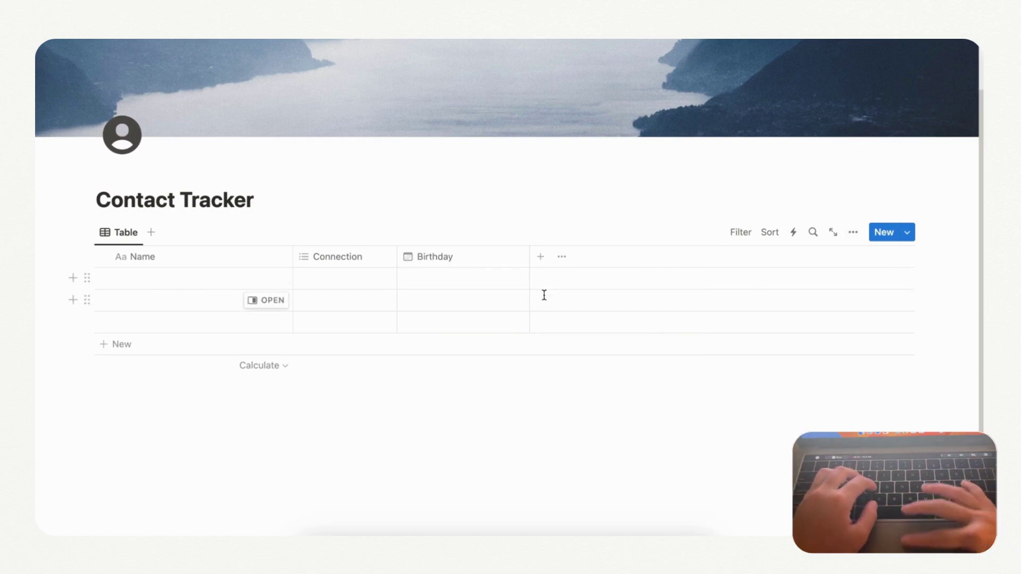
Give the Birthday property a cake icon and narrow its column
click(444, 255)
click(414, 286)
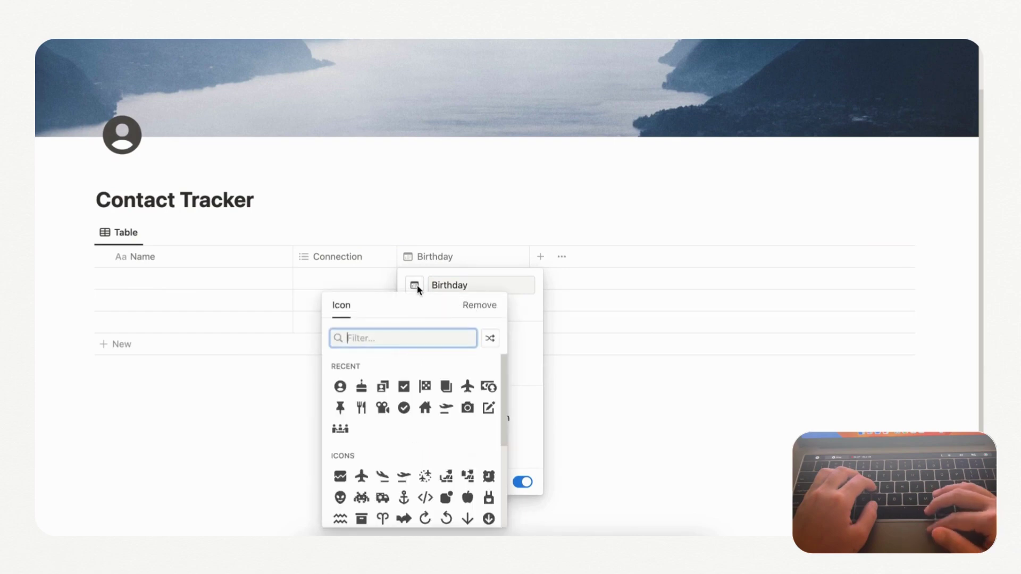
click(362, 387)
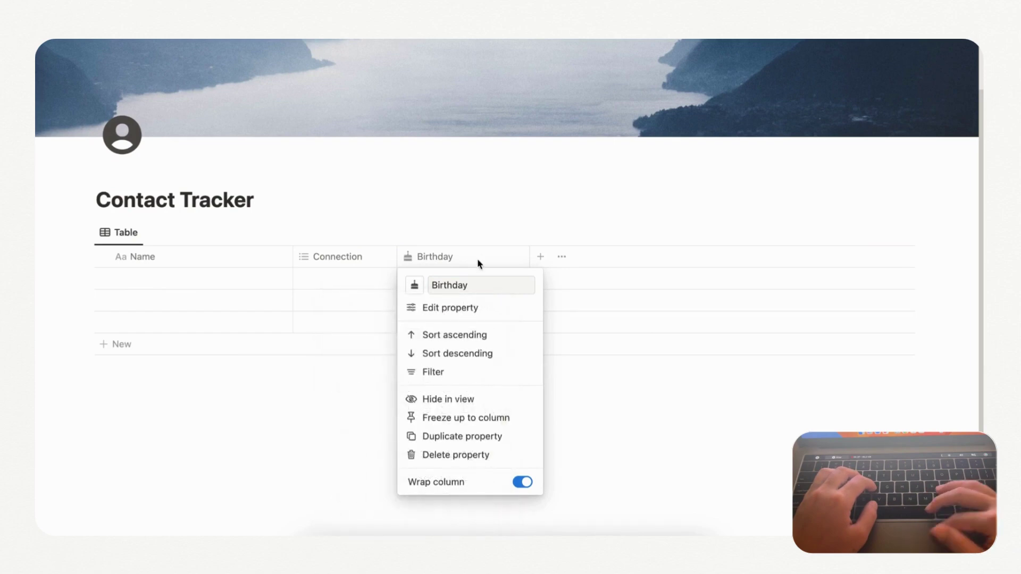
click(489, 222)
drag(516, 256, 492, 256)
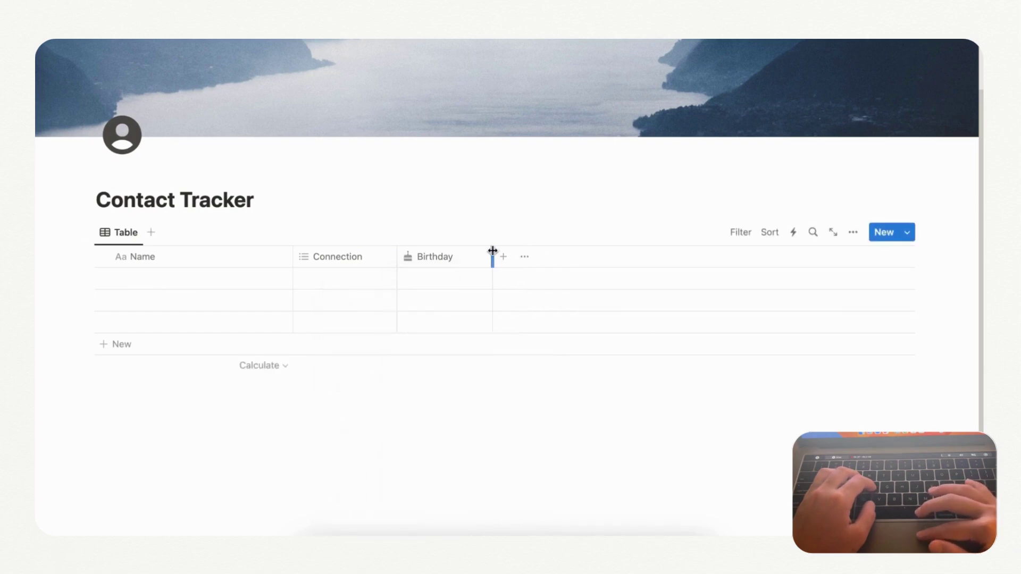
Add a date property named First Met after Birthday and narrow its column
click(504, 258)
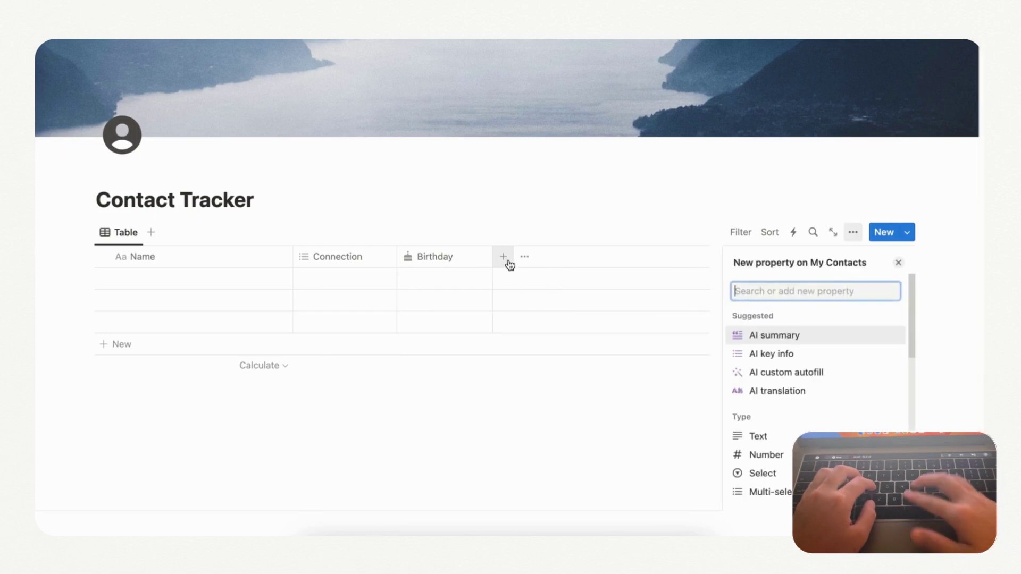
text(Date f)
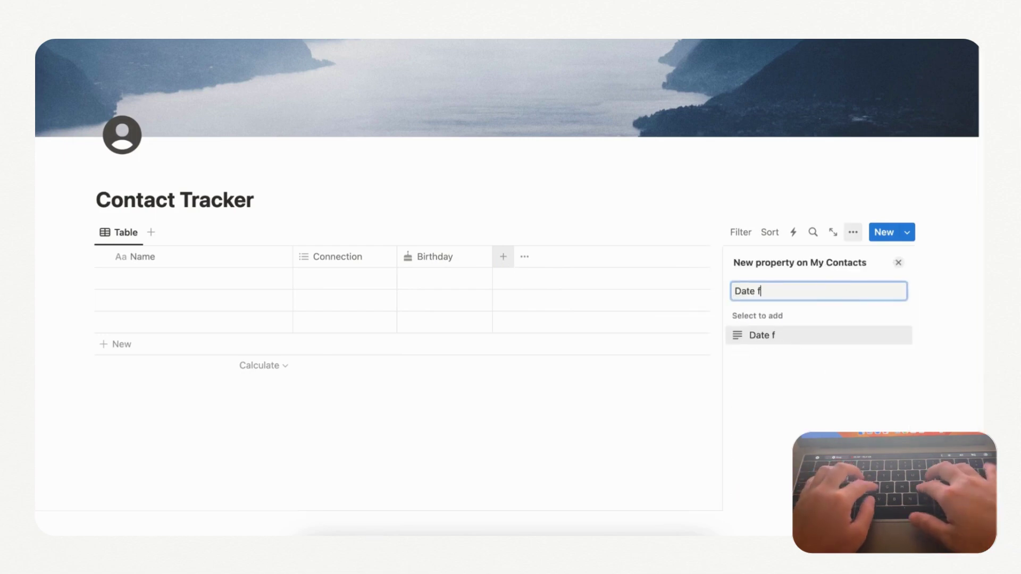
text(irst met)
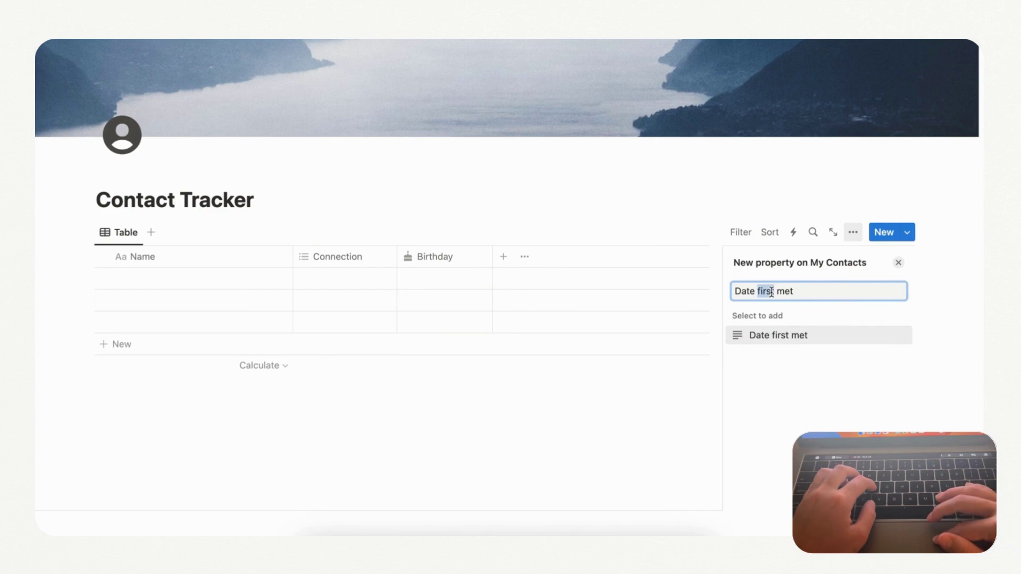
triple_click(772, 291)
text(First Met)
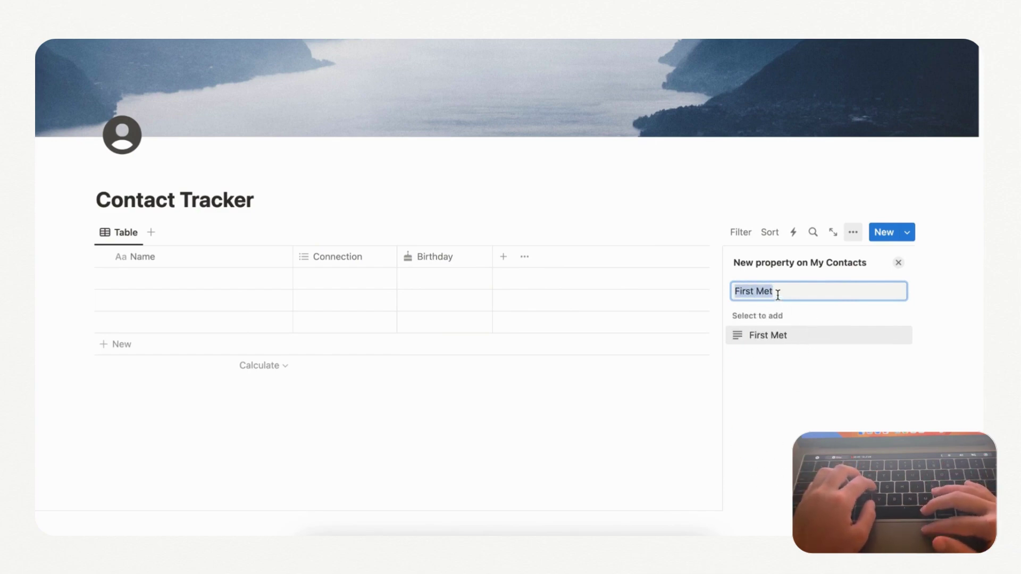
text(date)
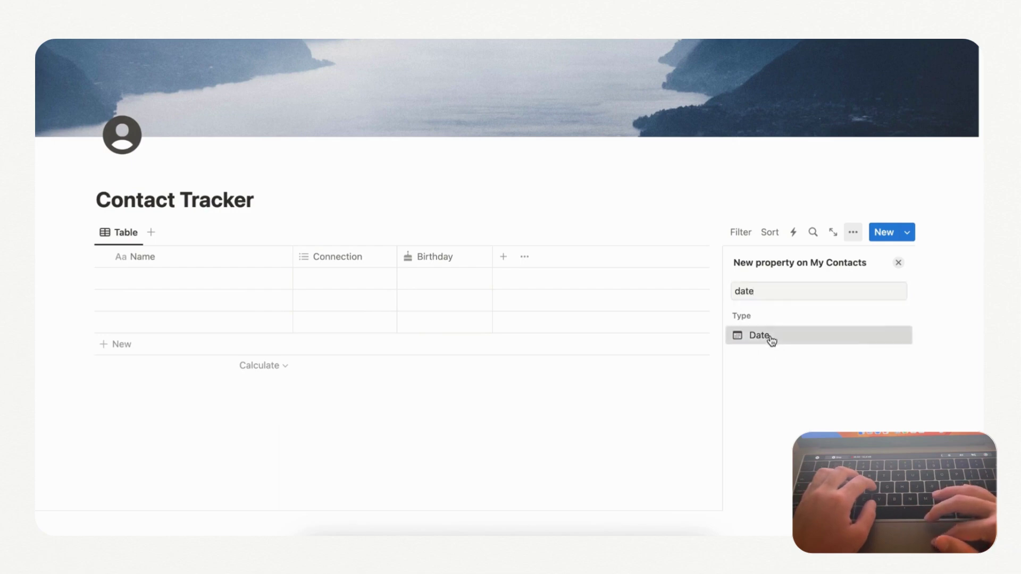
click(766, 337)
text(F)
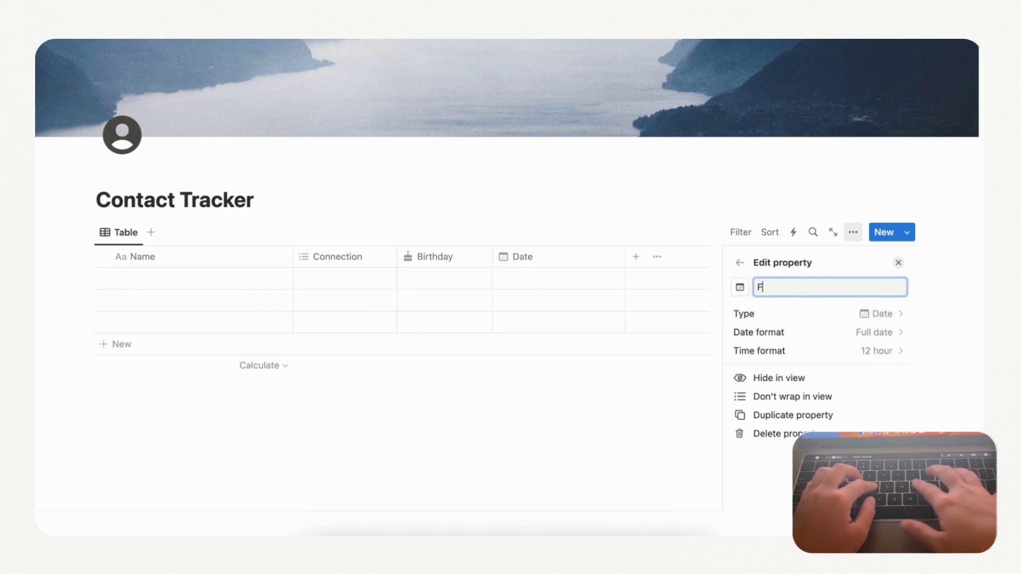
text(irst Met)
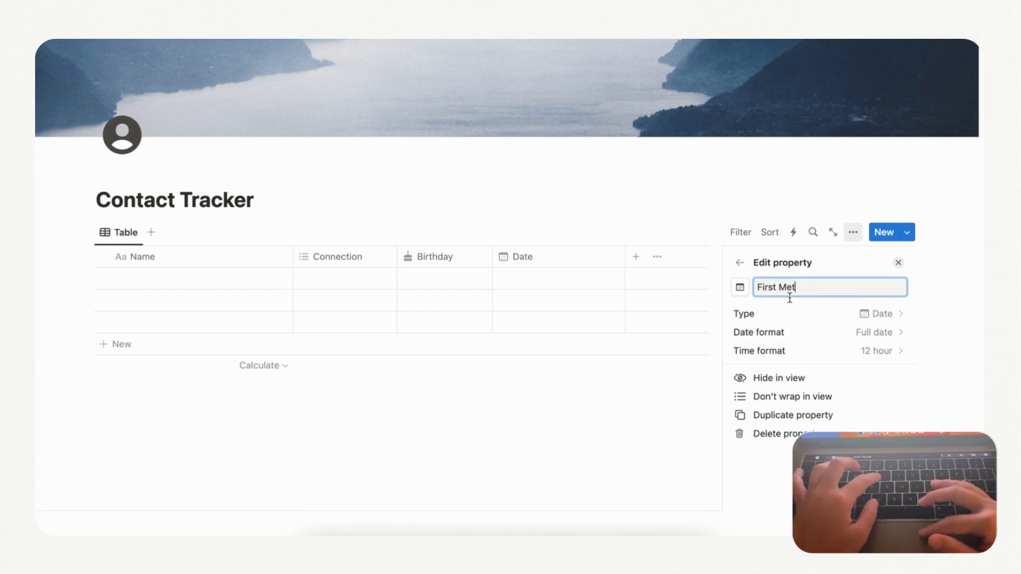
click(845, 265)
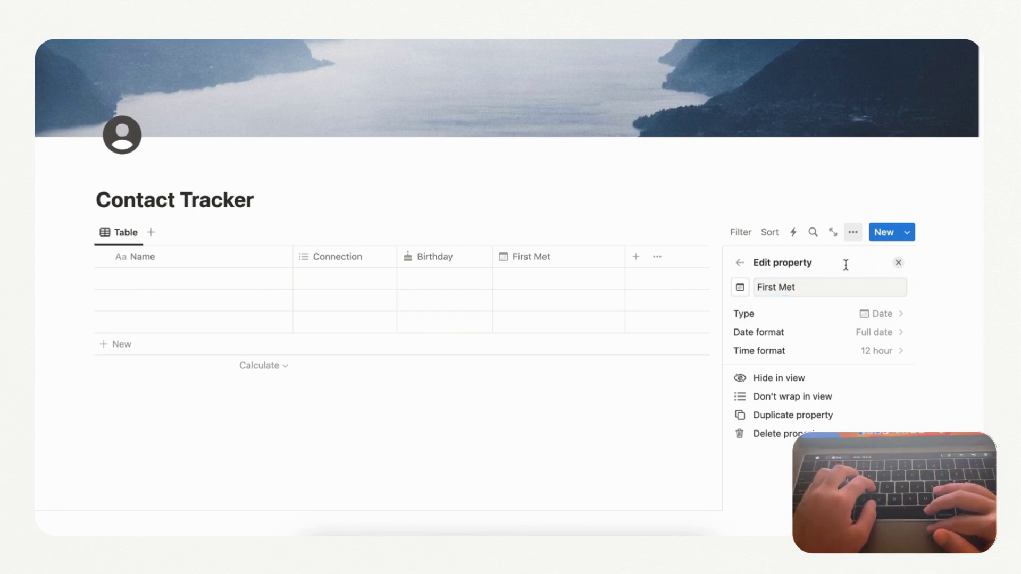
click(897, 264)
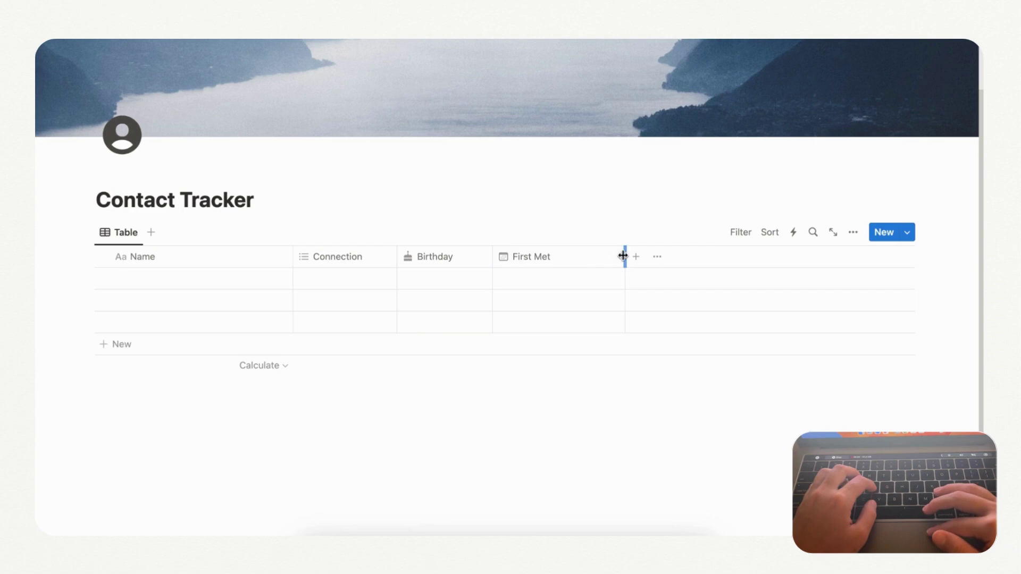
drag(624, 257, 576, 256)
Create a Date property named Last Contacted at the end of the table
click(590, 259)
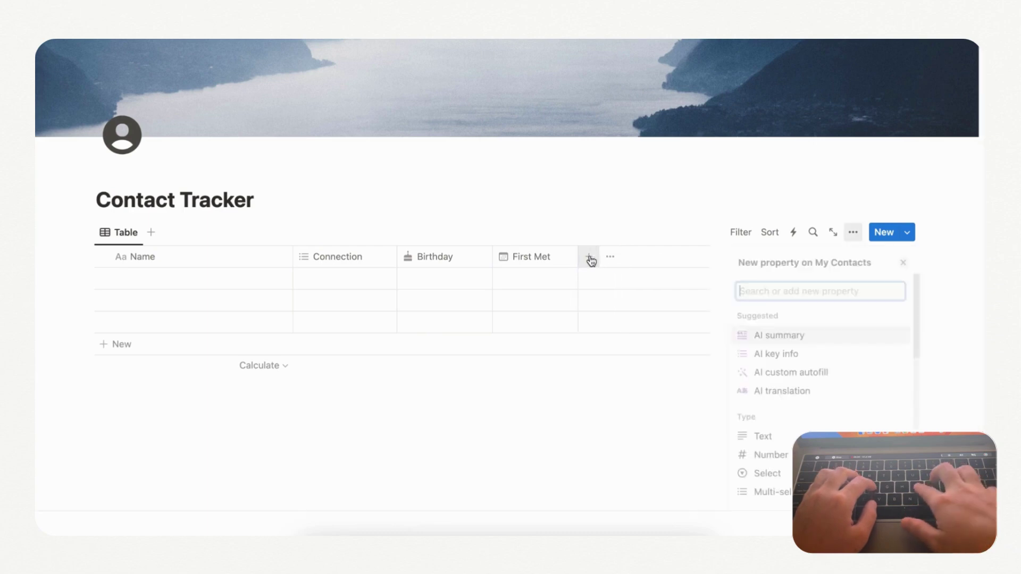
text(Last)
key(BackSpace)
key(BackSpace)
key(BackSpace)
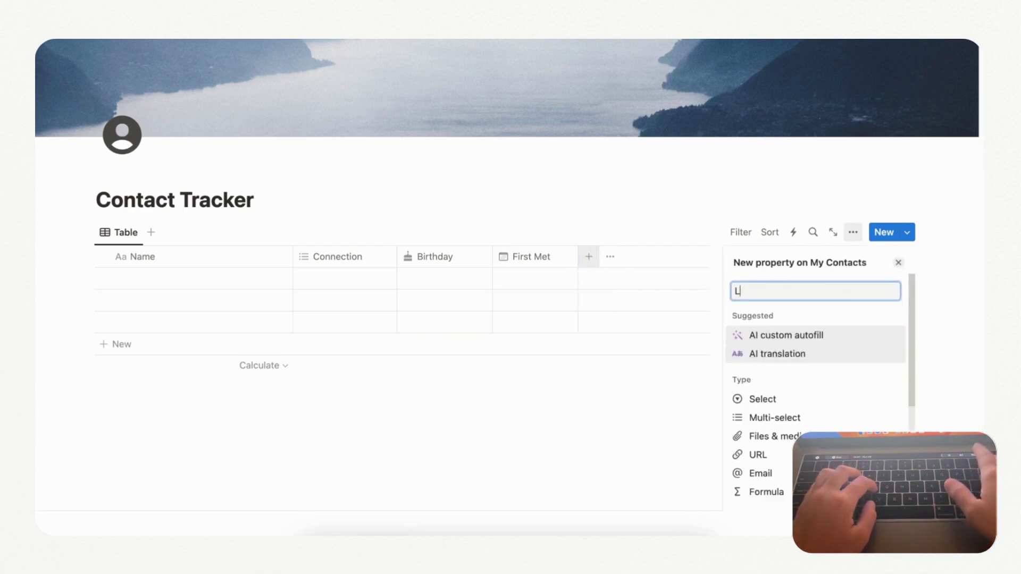
key(BackSpace)
text(date)
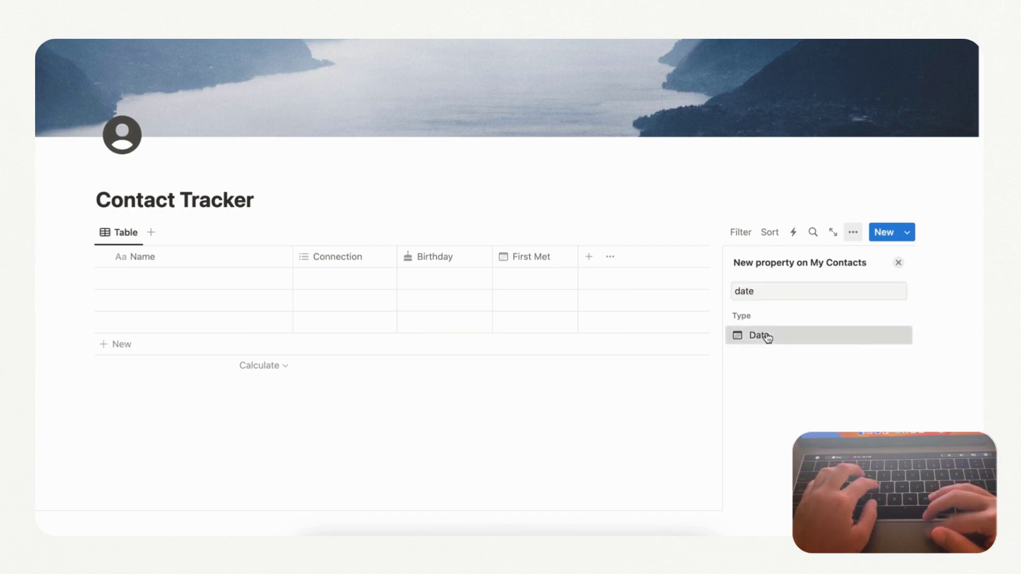
click(765, 337)
text(Last cont)
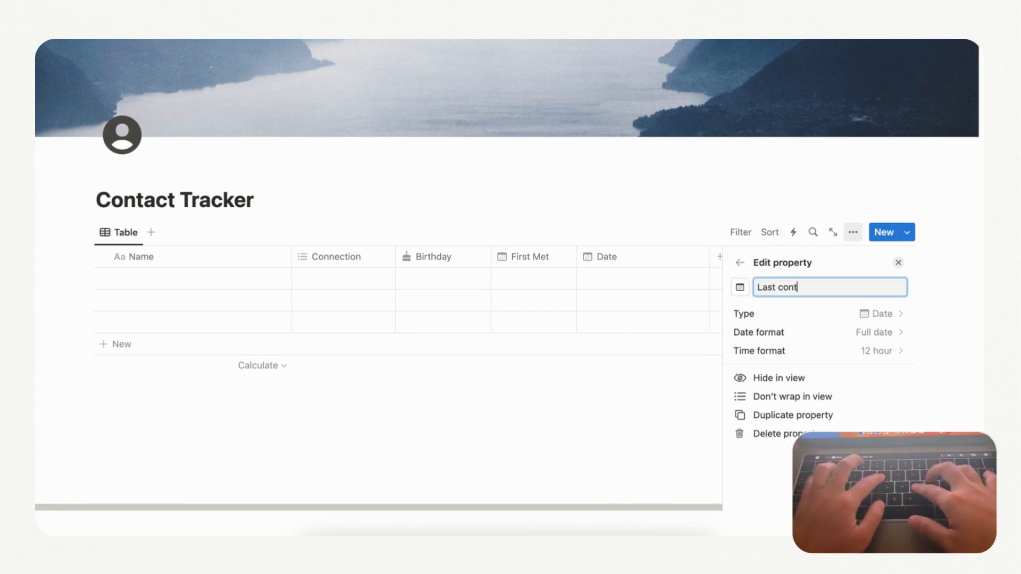
text(acted)
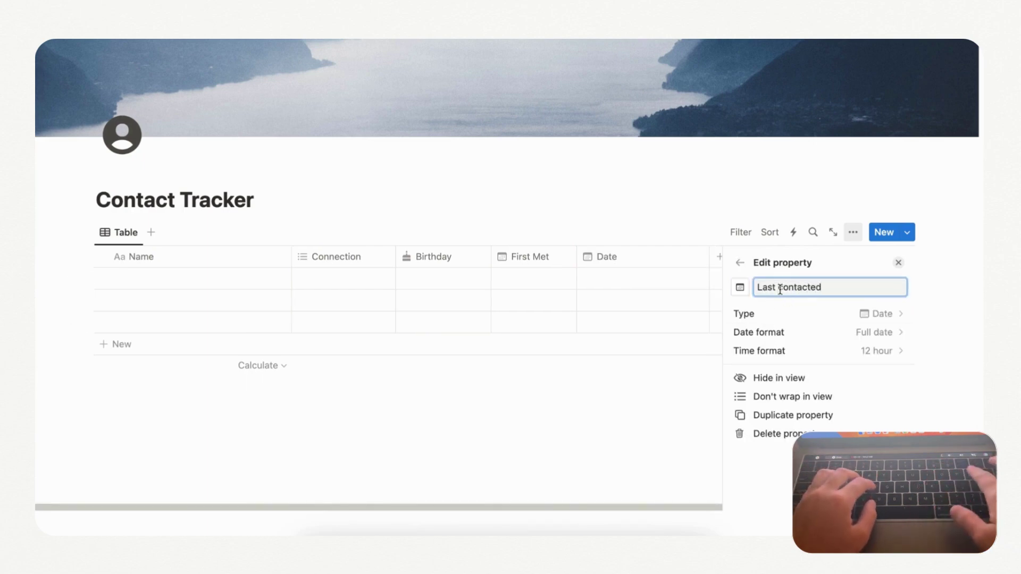
text(C)
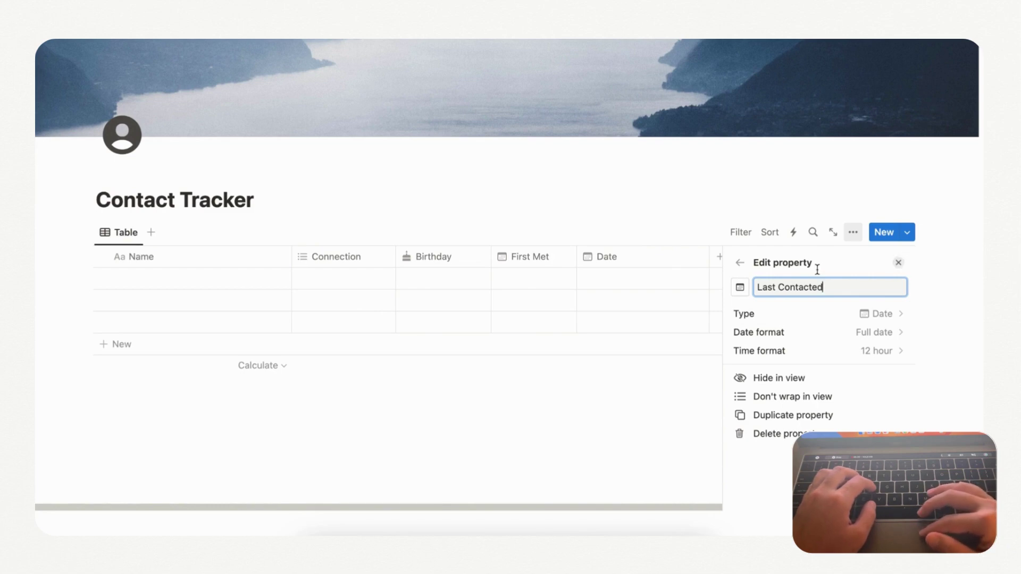
click(895, 266)
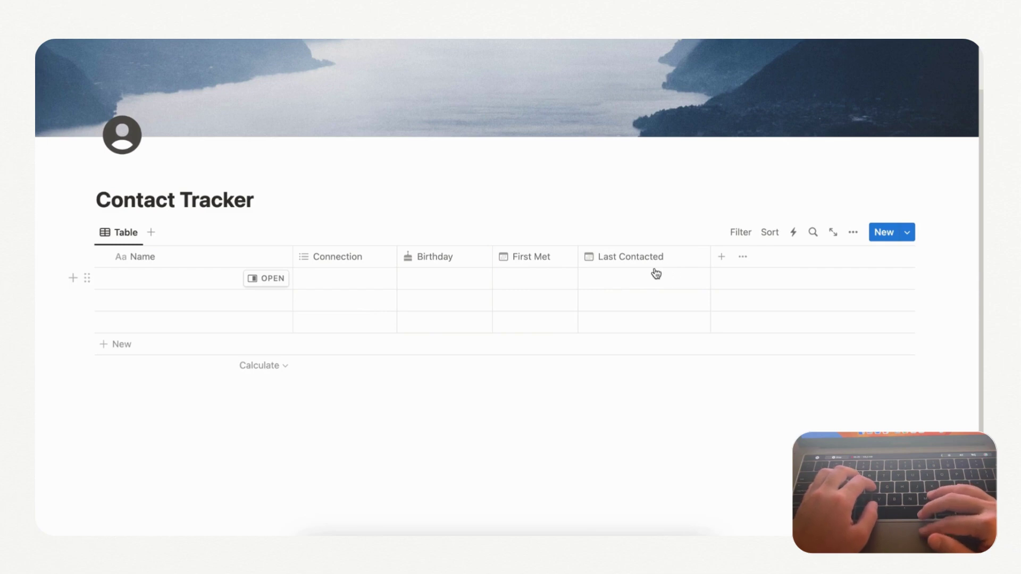
Create a Multi-select property named Occupation following Last Contacted
click(721, 257)
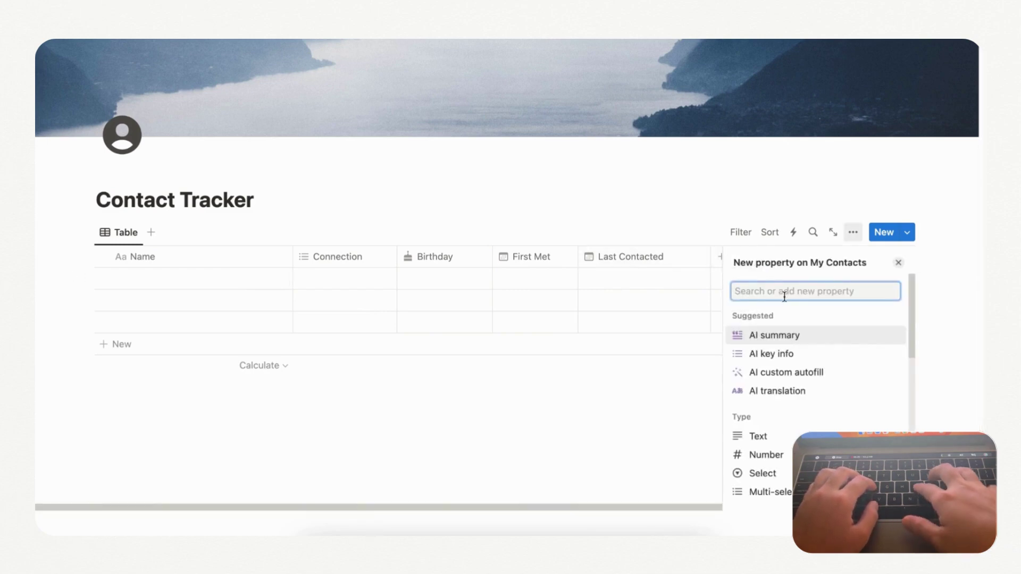
scroll(825, 372, down, 2)
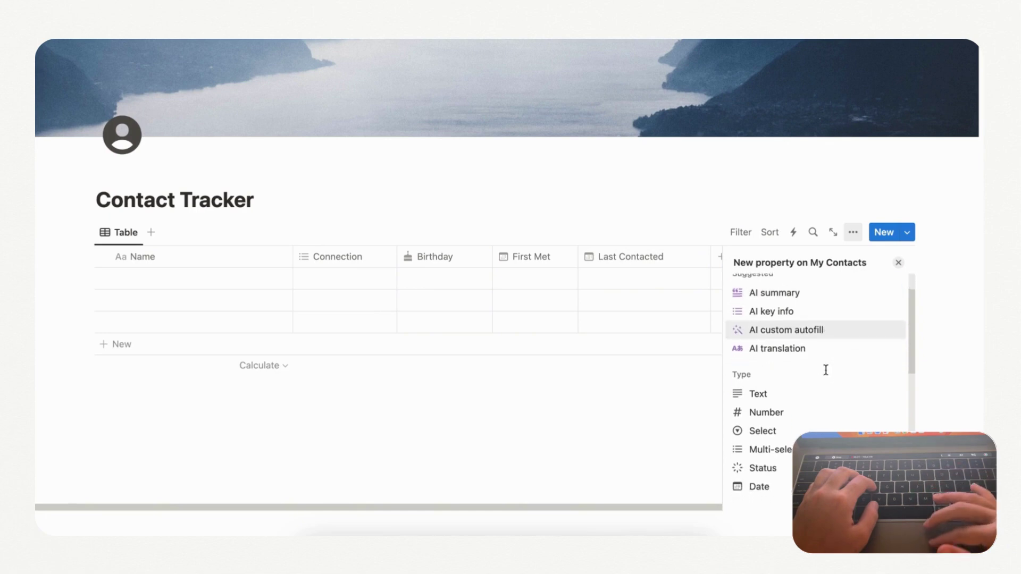
click(770, 450)
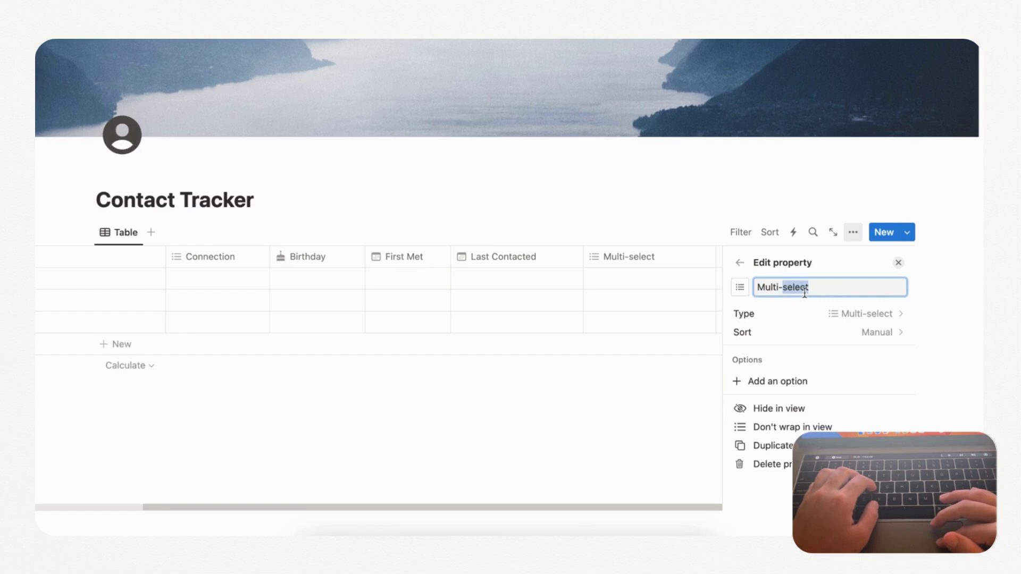
text(Occu)
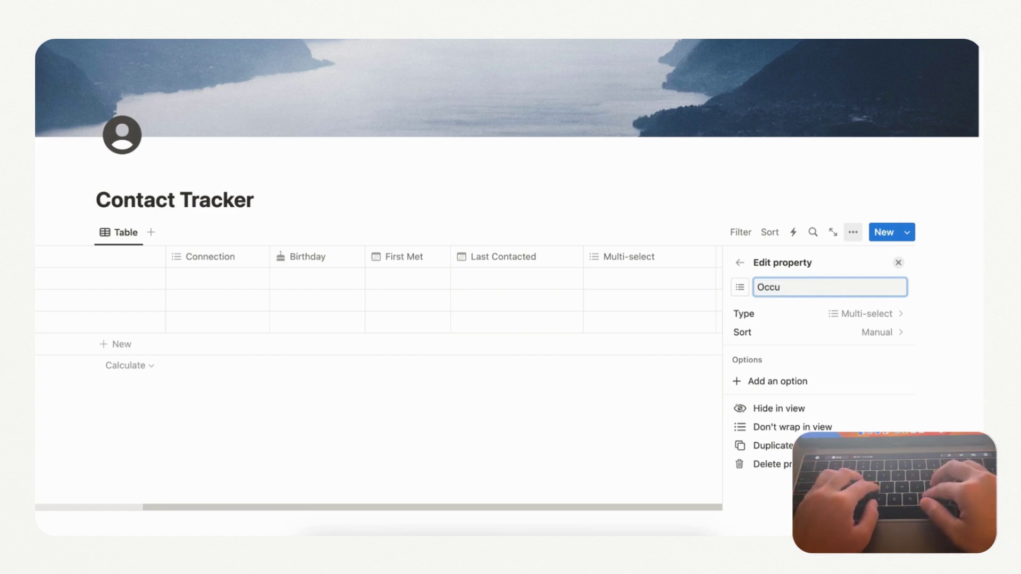
text(pation)
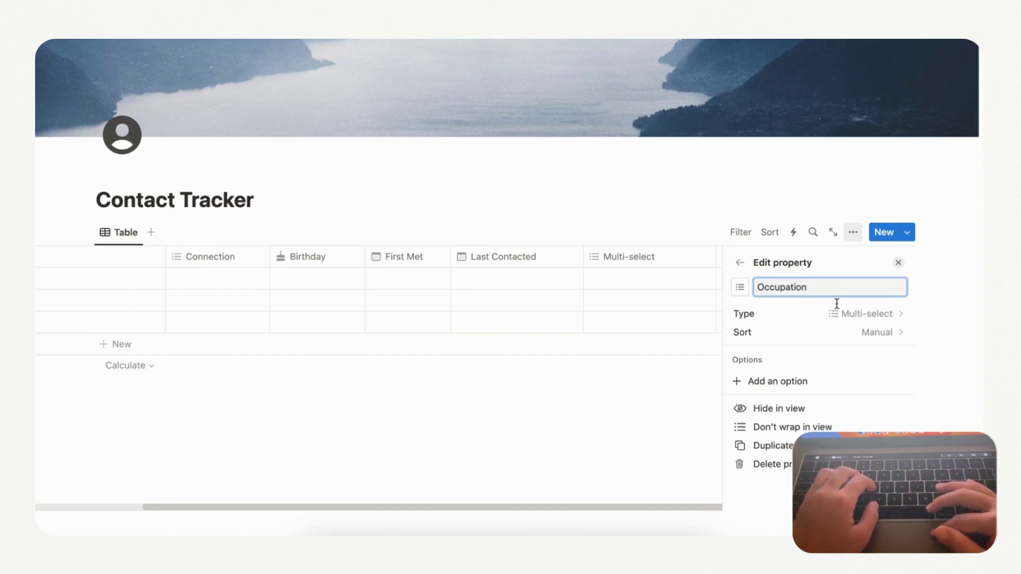
click(898, 262)
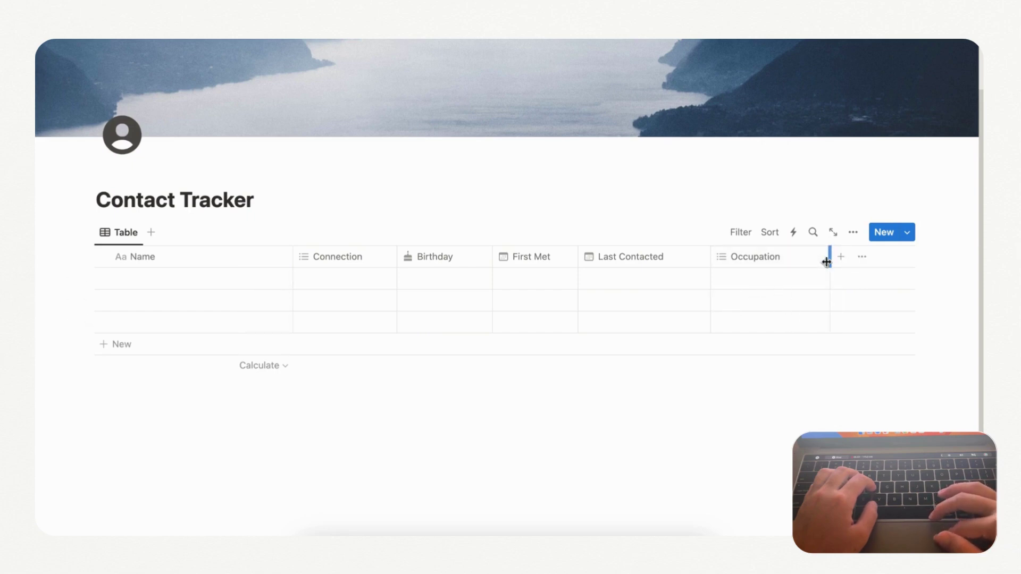
mouse_move(811, 286)
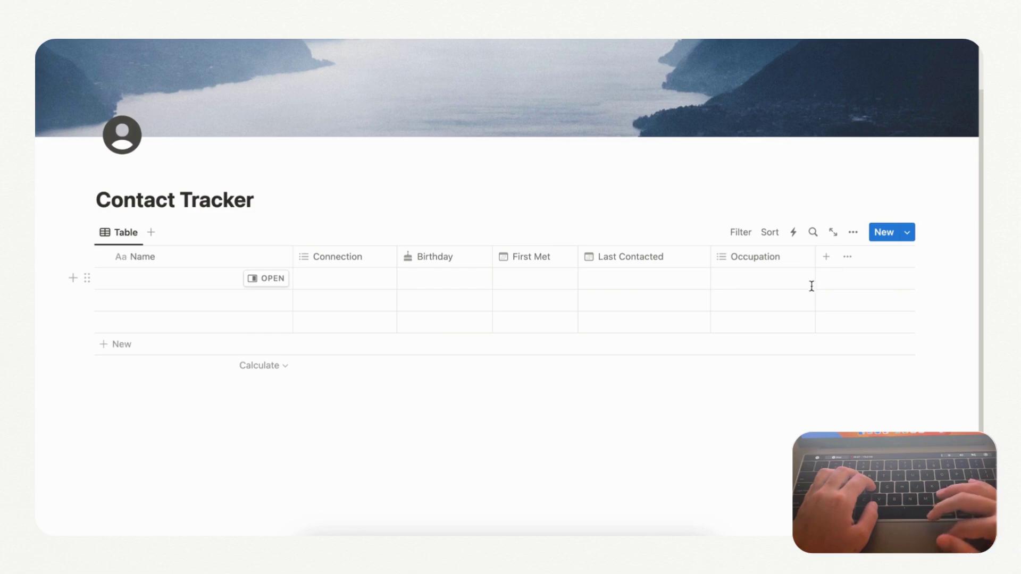
Add a multi-select column after Occupation and rename it 'Closeness'
click(825, 256)
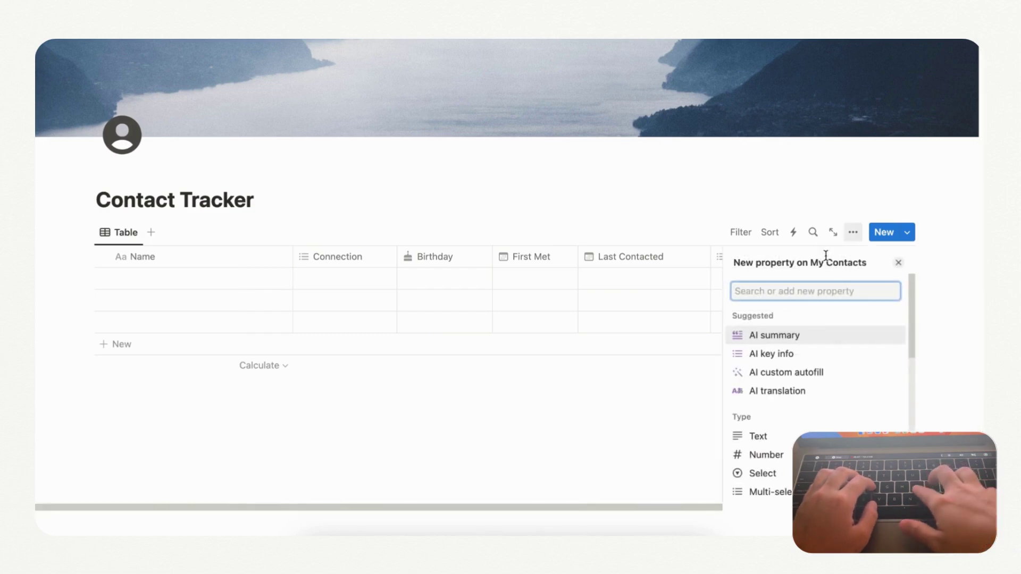
text(mul)
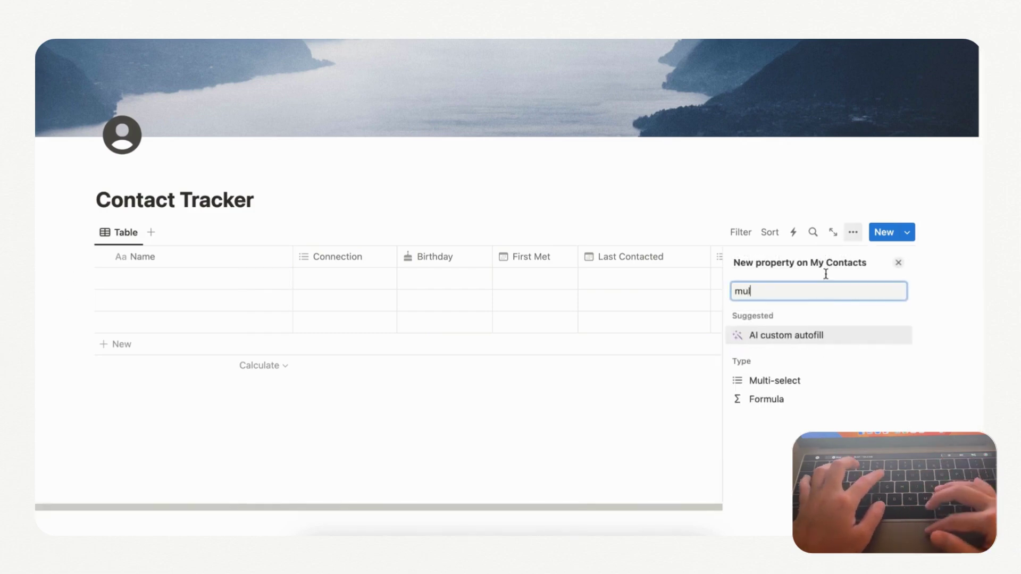
click(807, 382)
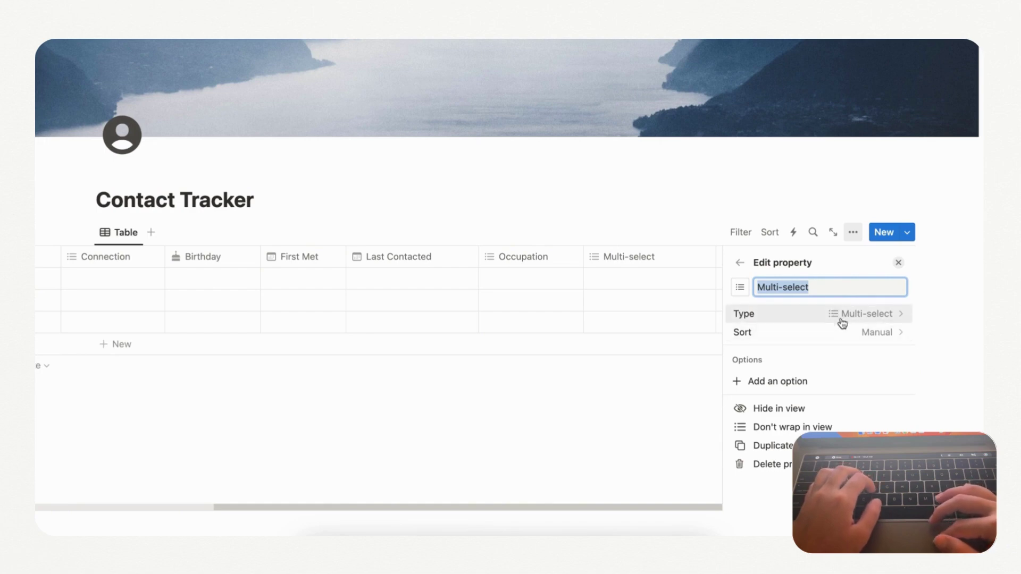
click(898, 264)
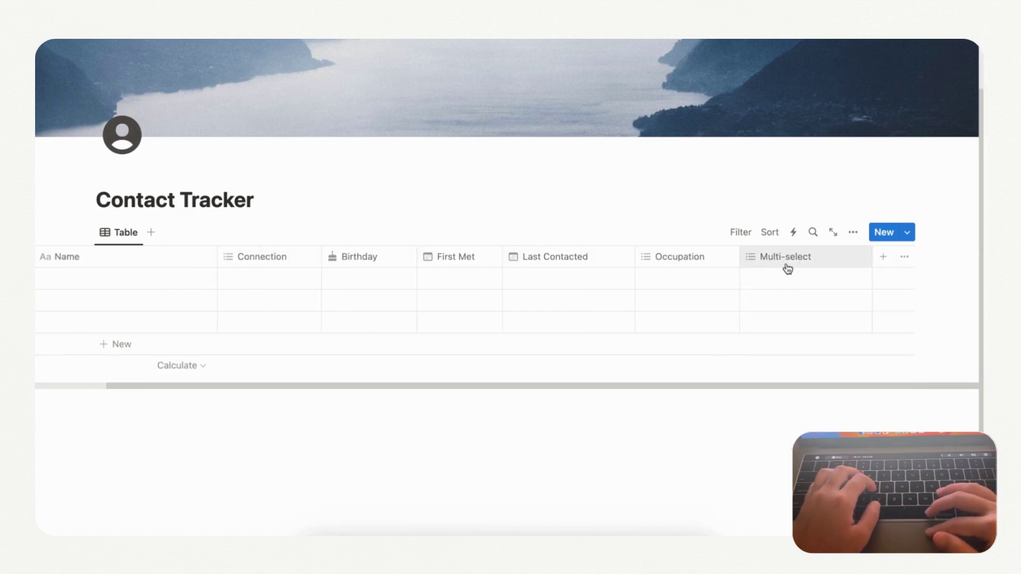
click(787, 264)
triple_click(798, 282)
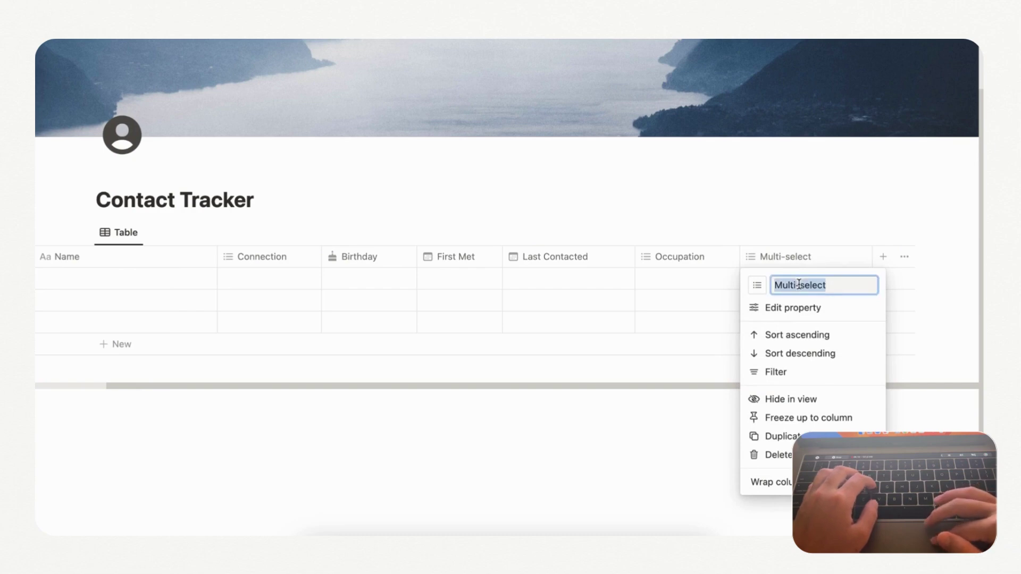
text(closen)
key(BackSpace)
key(BackSpace)
key(BackSpace)
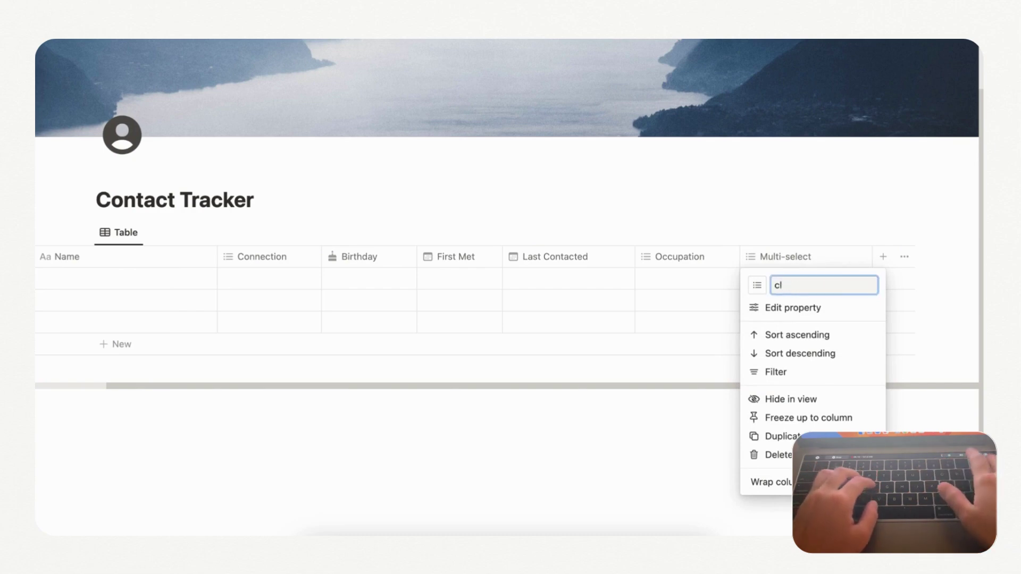
key(BackSpace)
key(BackSpace)
text(Closeness)
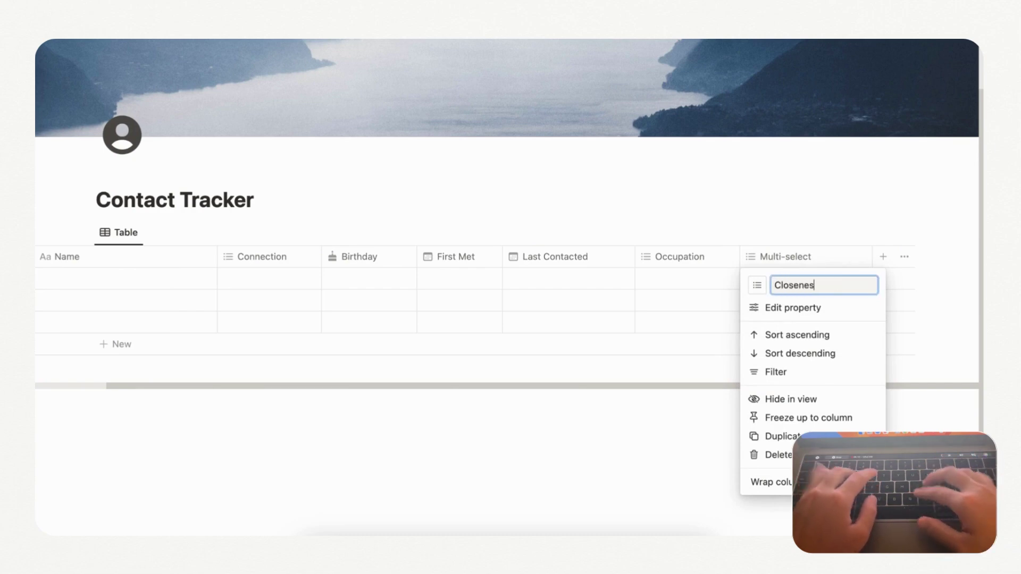
click(818, 311)
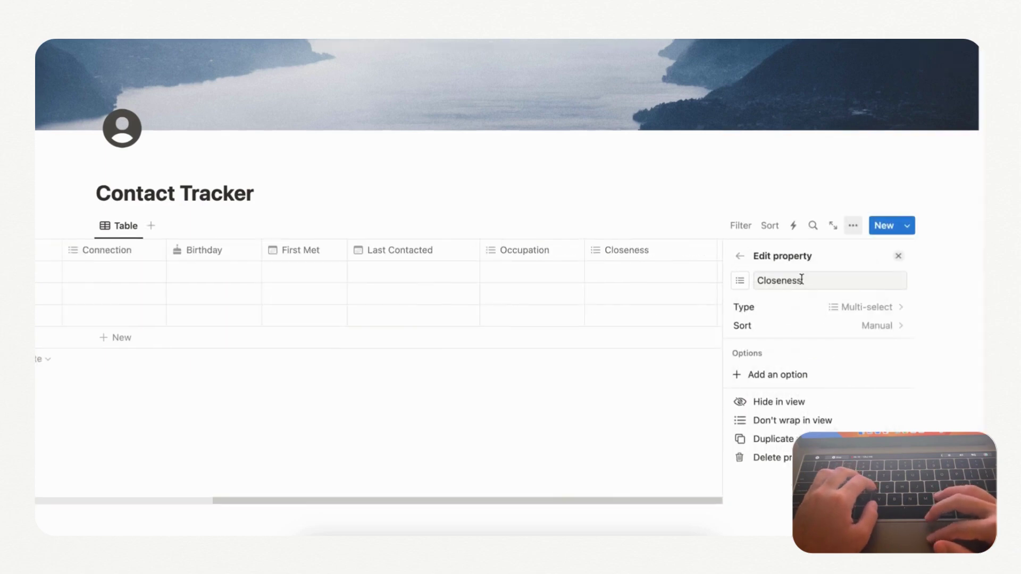
click(898, 257)
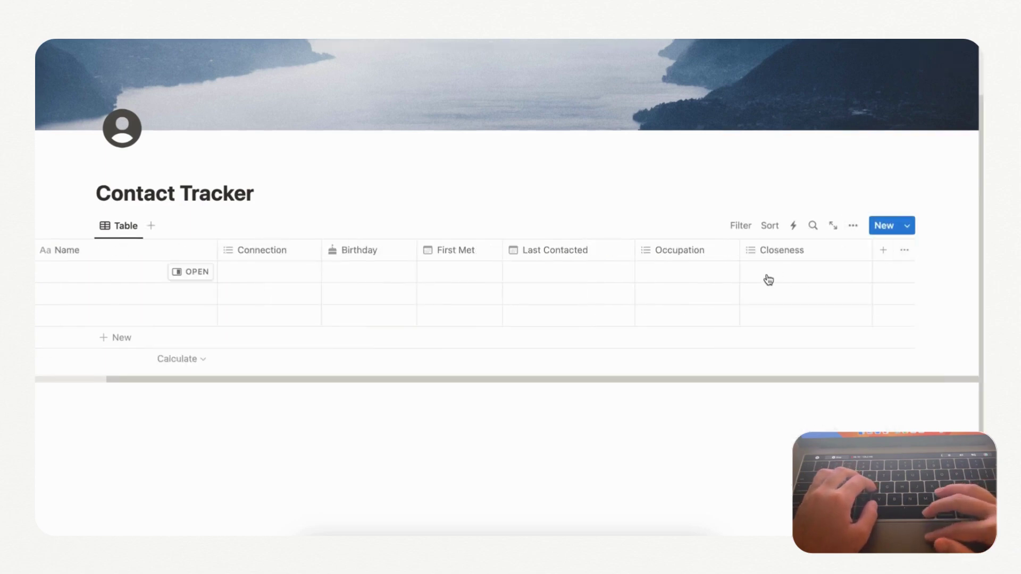
Add a new line below the contacts table containing a ⭐ emoji via the :star shortcut
click(409, 424)
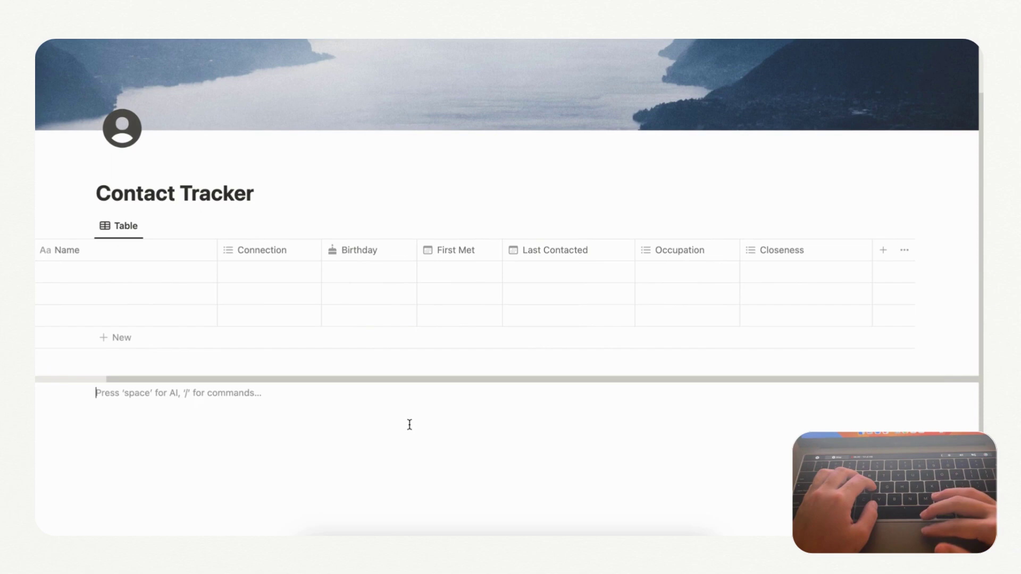
key(Return)
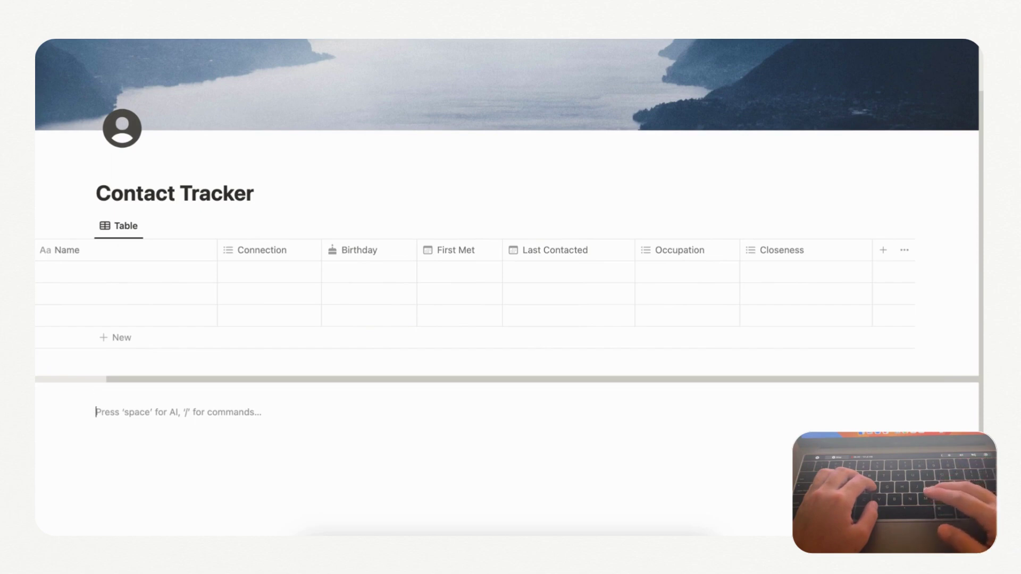
text(/)
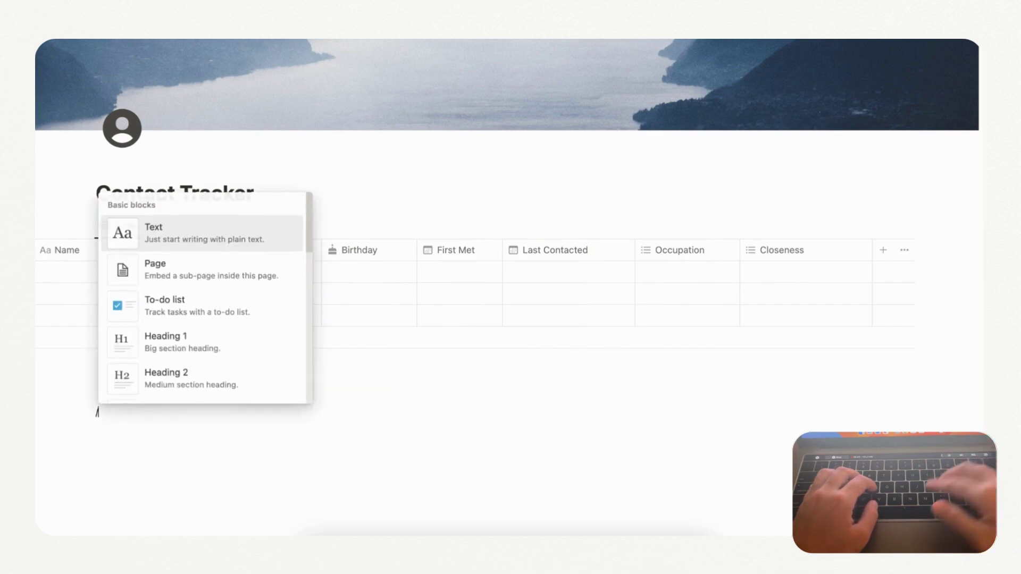
text(emoji)
key(Return)
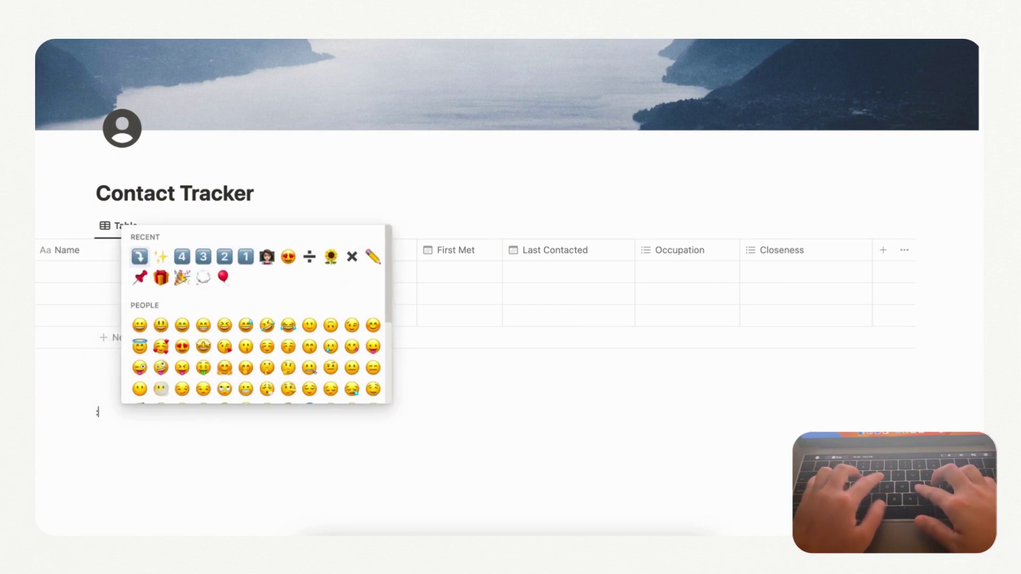
text(star)
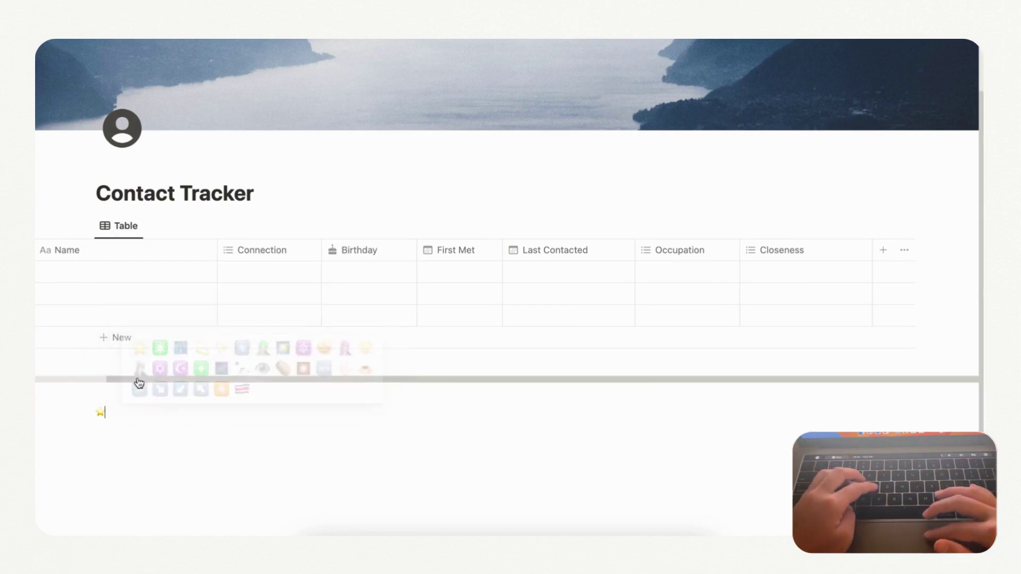
click(140, 345)
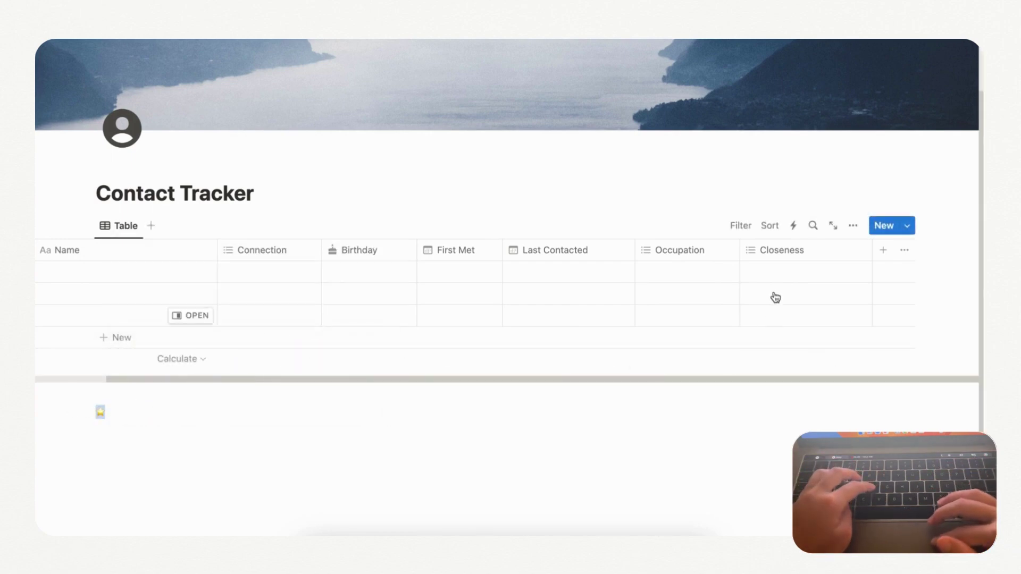
Create one- to five-star Closeness options and rate the first row five stars
click(774, 273)
text(⭐)
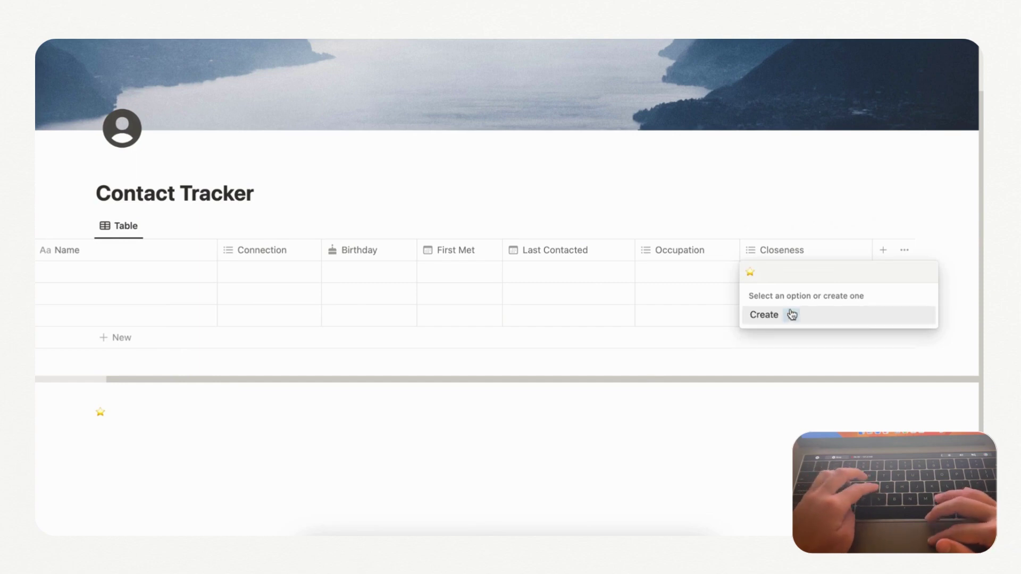
key(Return)
click(768, 273)
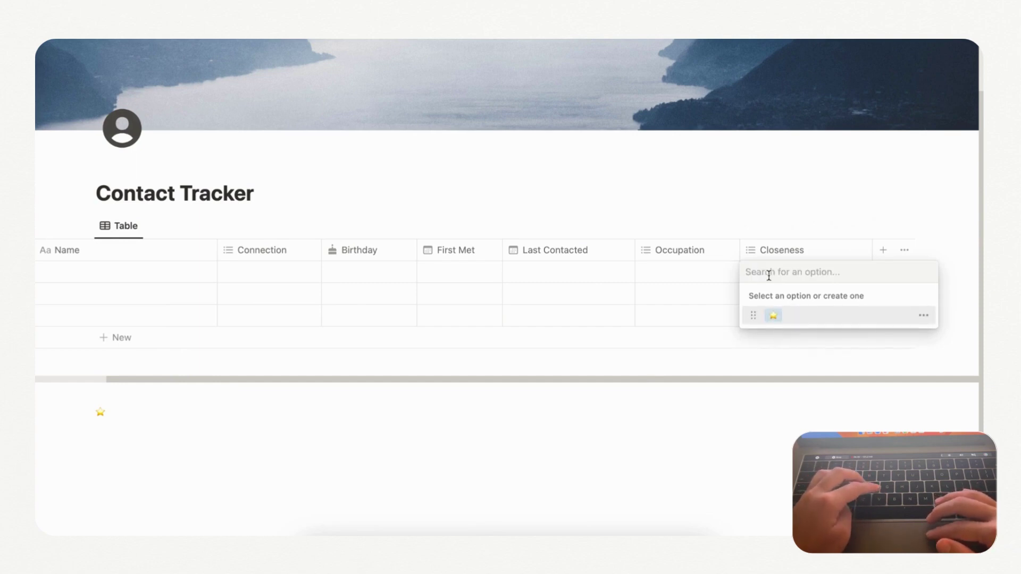
text(⭐⭐)
click(802, 312)
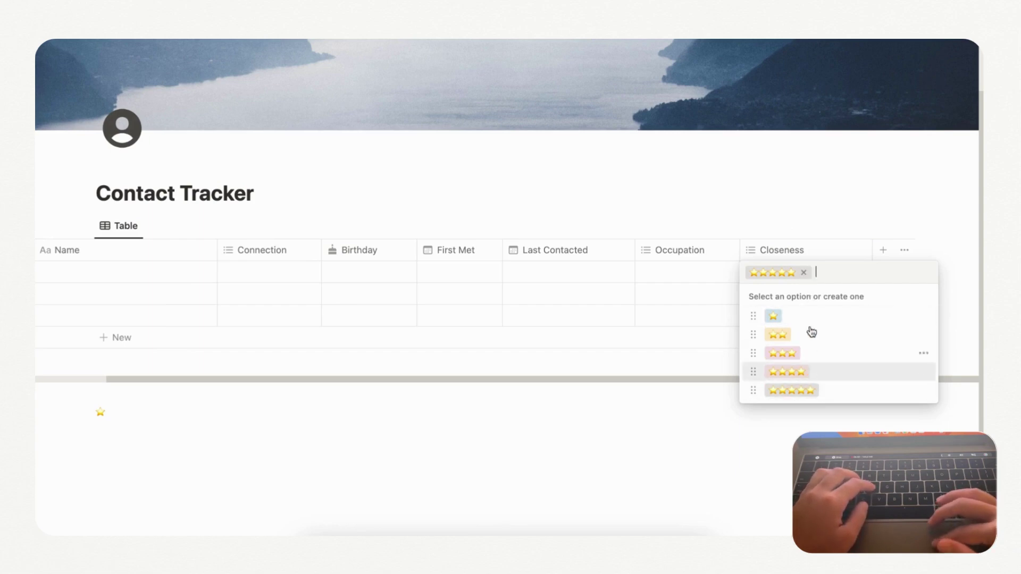
Change the two-star Closeness option's colour to Light gray
click(923, 317)
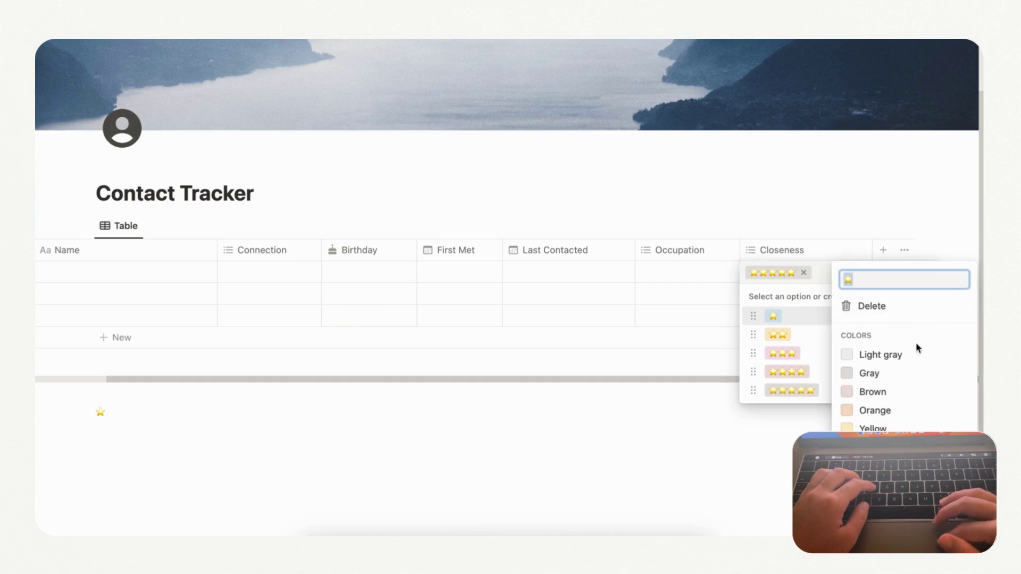
key(Escape)
click(923, 335)
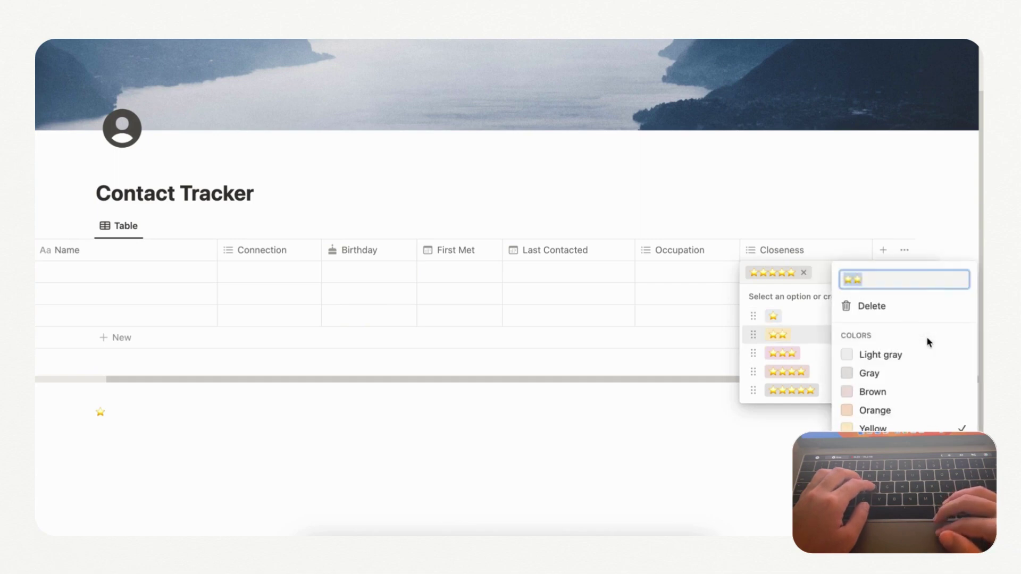
click(895, 360)
key(Escape)
key(Escape)
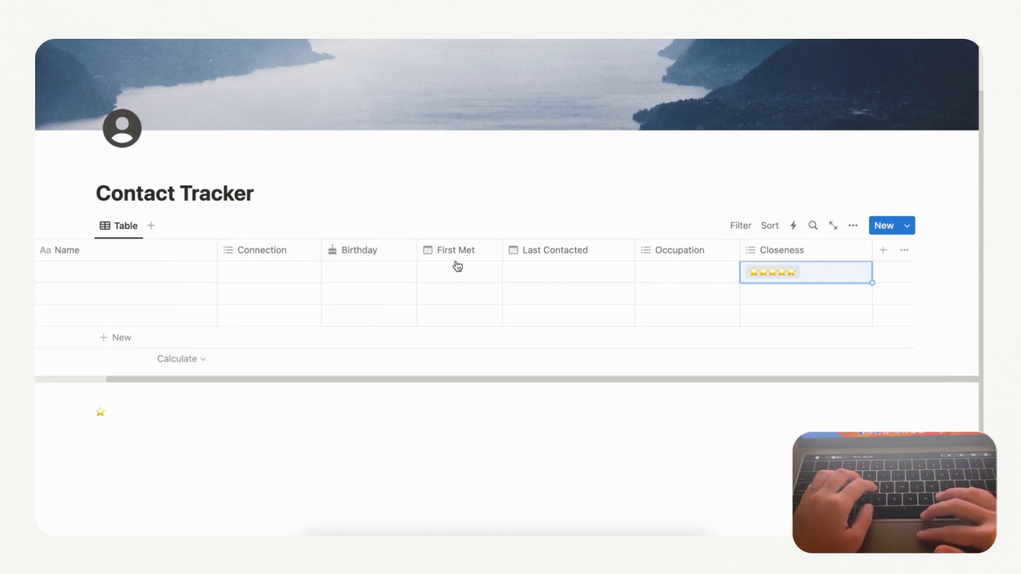
Add Phone, Email and URL property columns to the contacts table
click(882, 251)
text(phon)
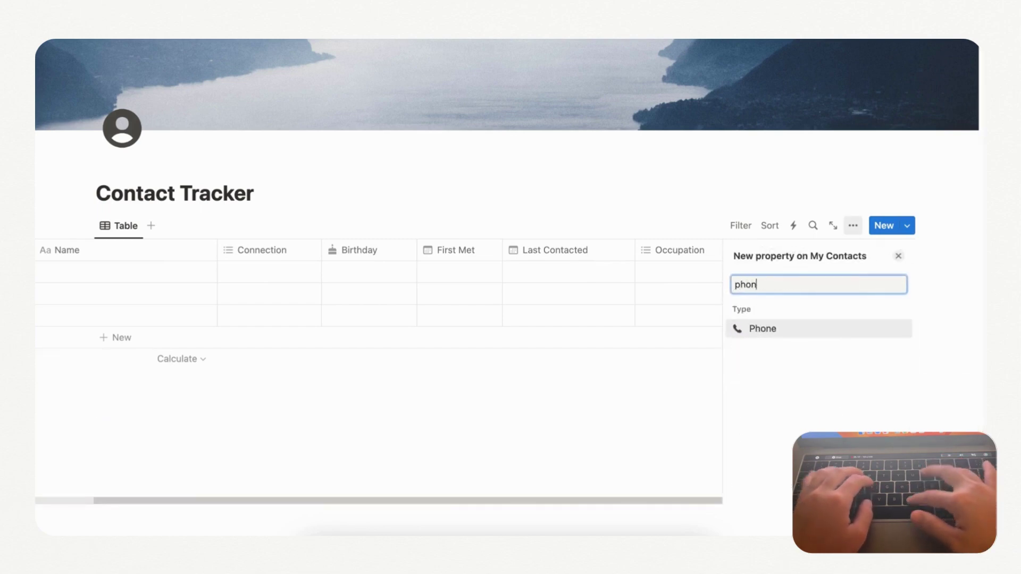
text(e)
click(766, 332)
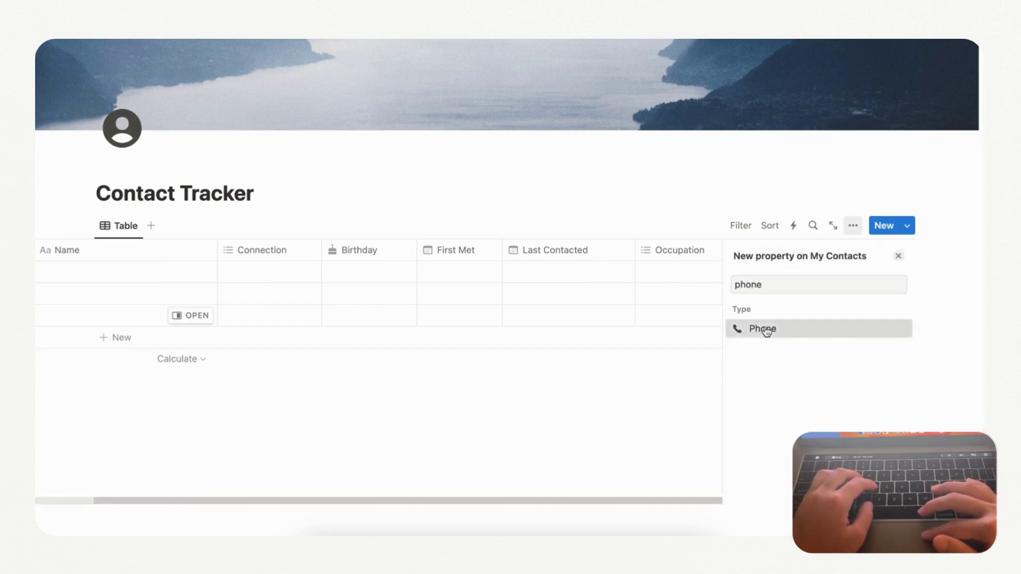
click(898, 256)
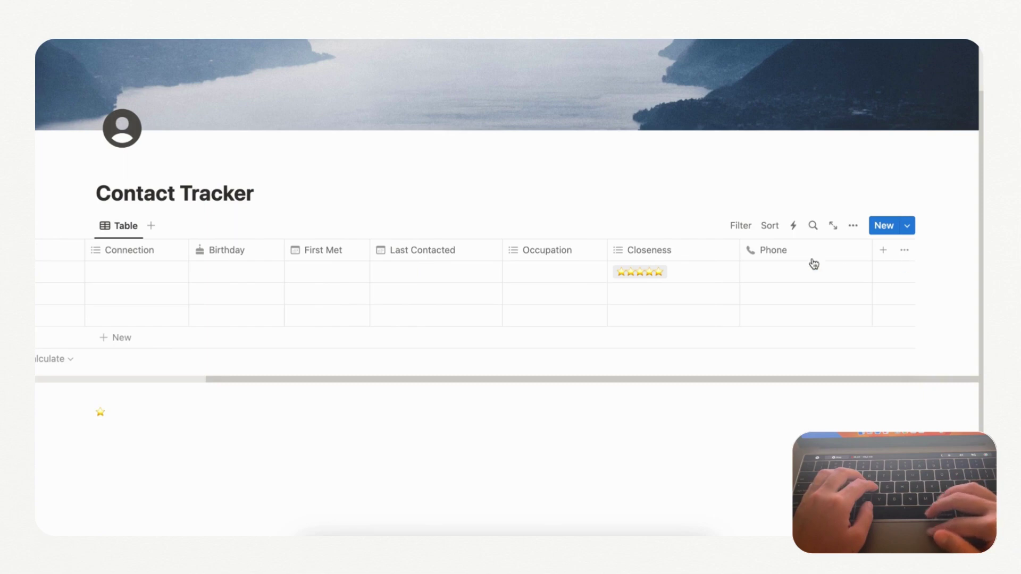
click(881, 250)
text(email)
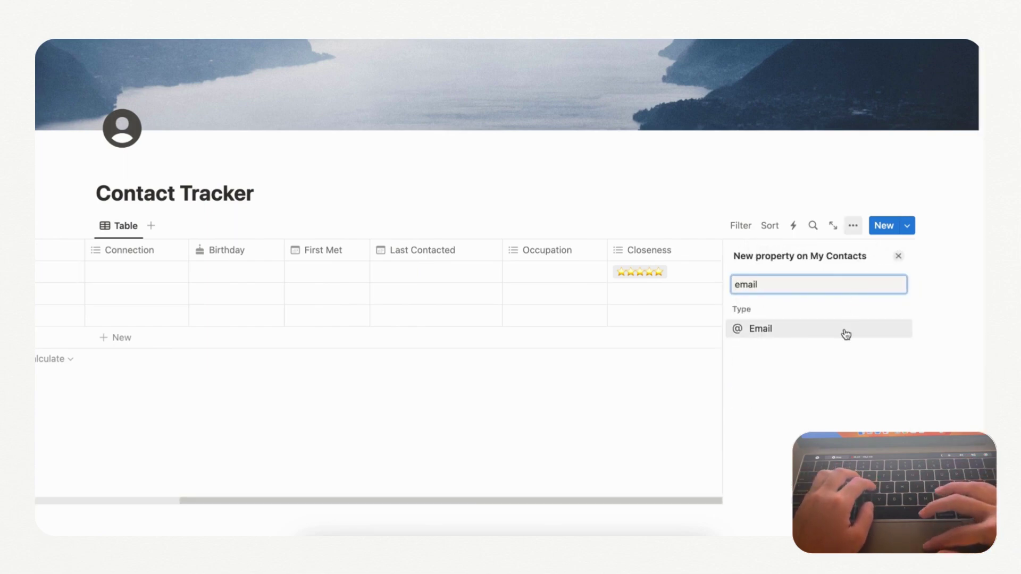
click(846, 335)
click(898, 256)
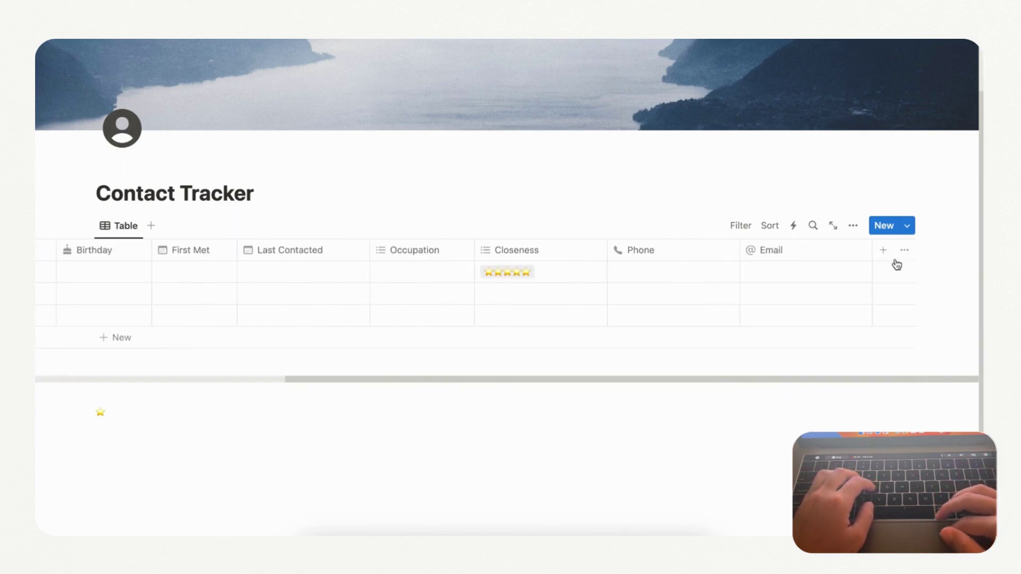
click(883, 251)
text(url)
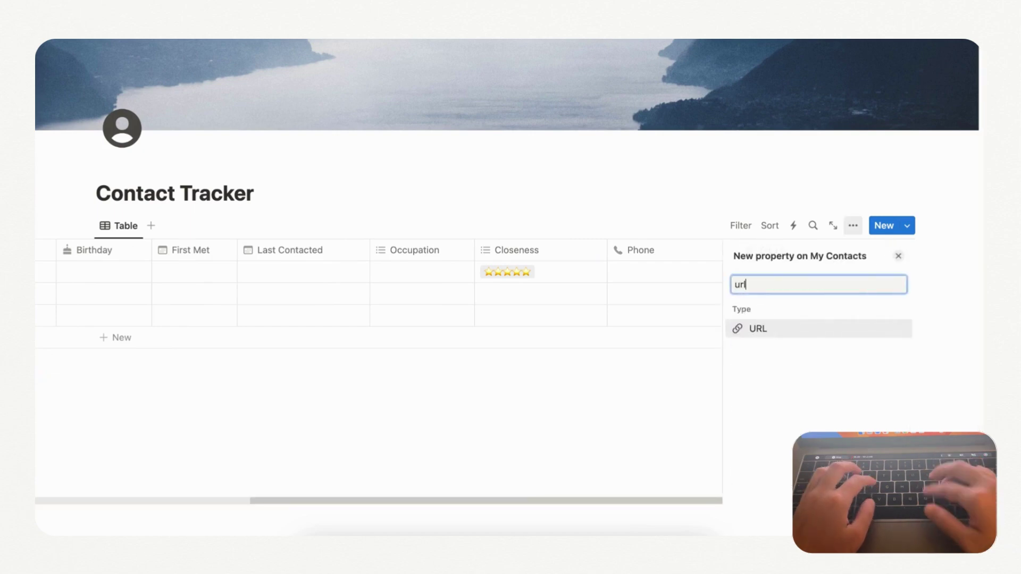
click(842, 335)
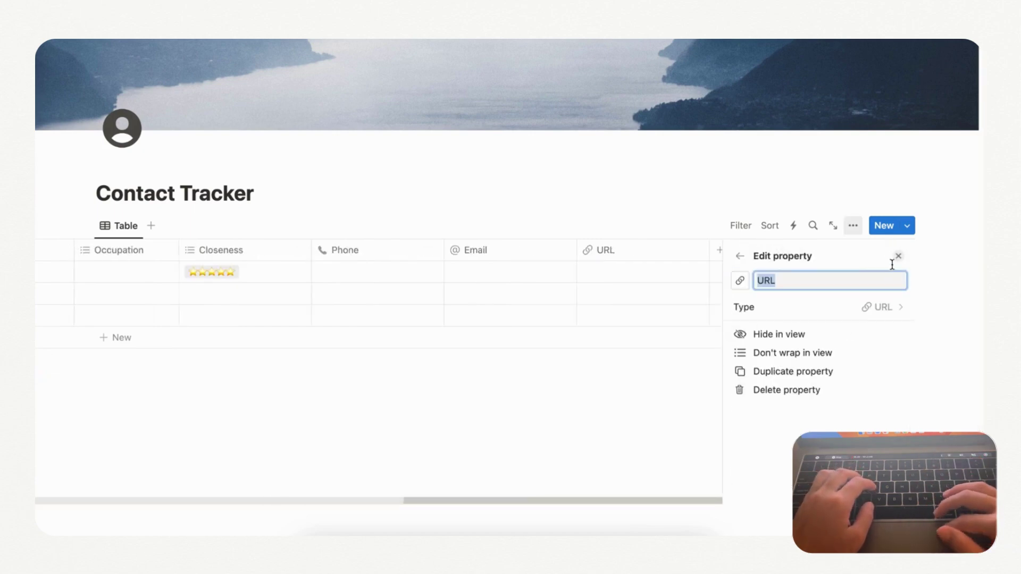
click(898, 256)
Add an Address text column with a house icon
click(883, 251)
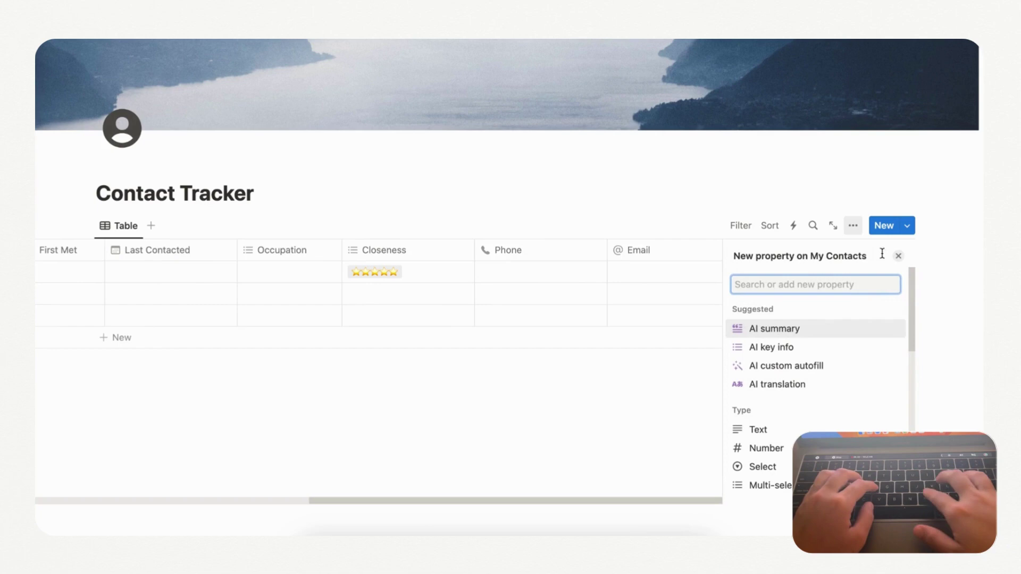
text(Address)
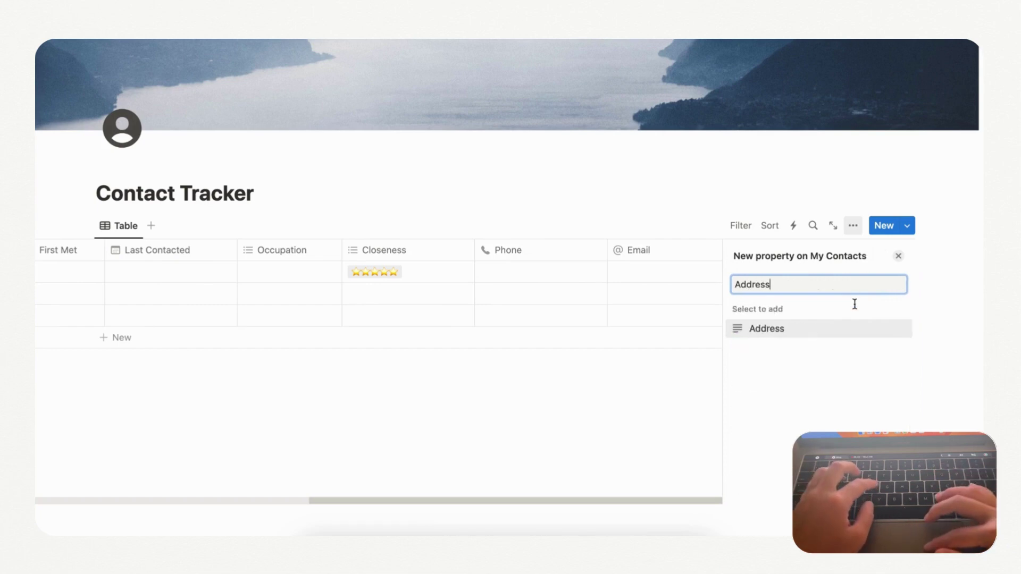
click(843, 332)
click(740, 280)
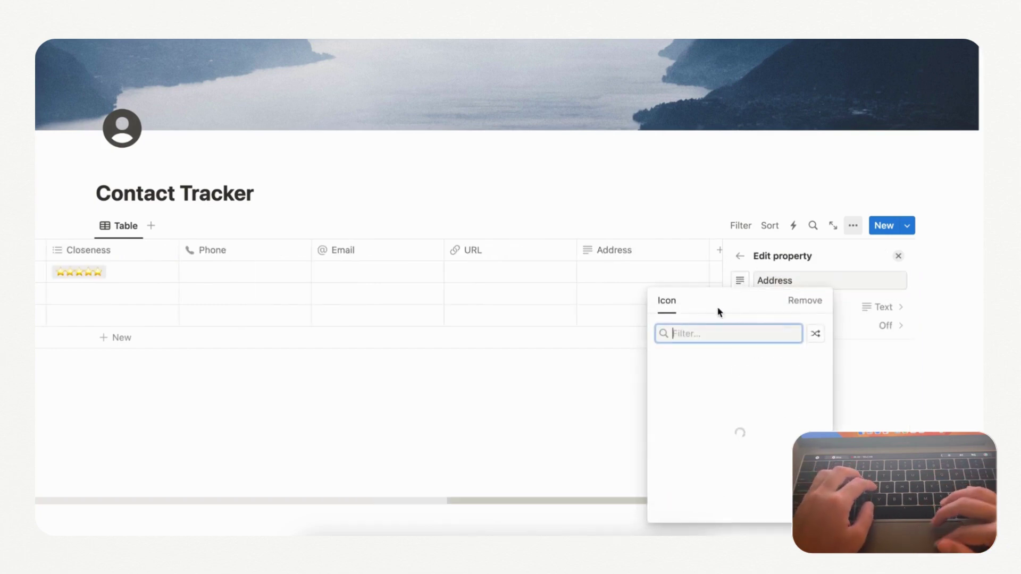
text(house)
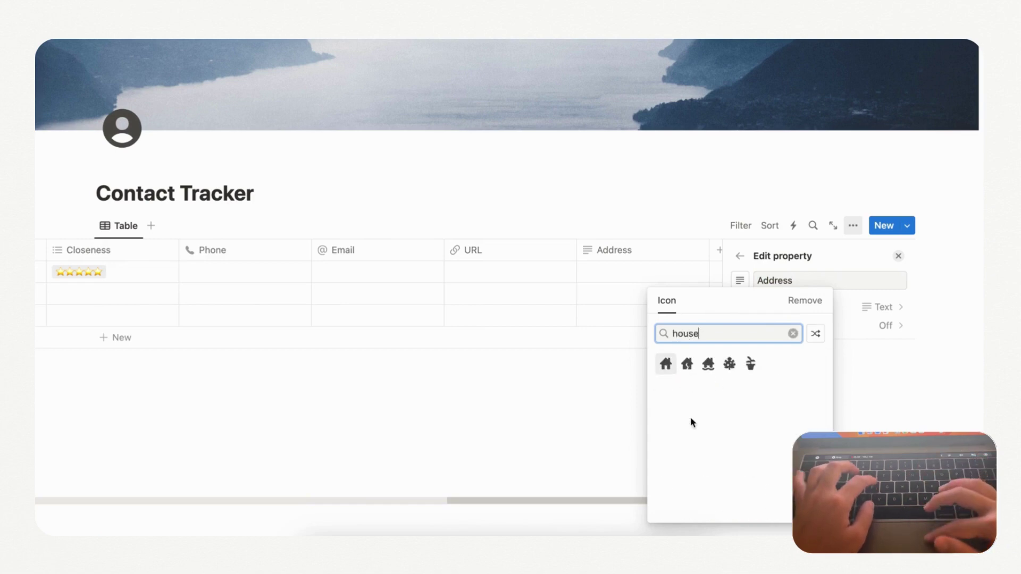
click(662, 366)
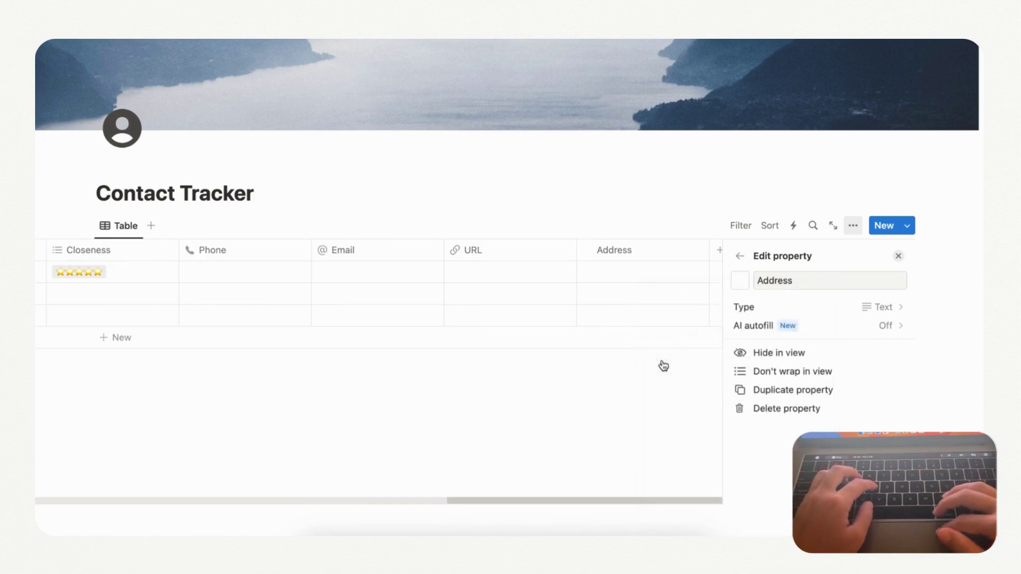
click(899, 257)
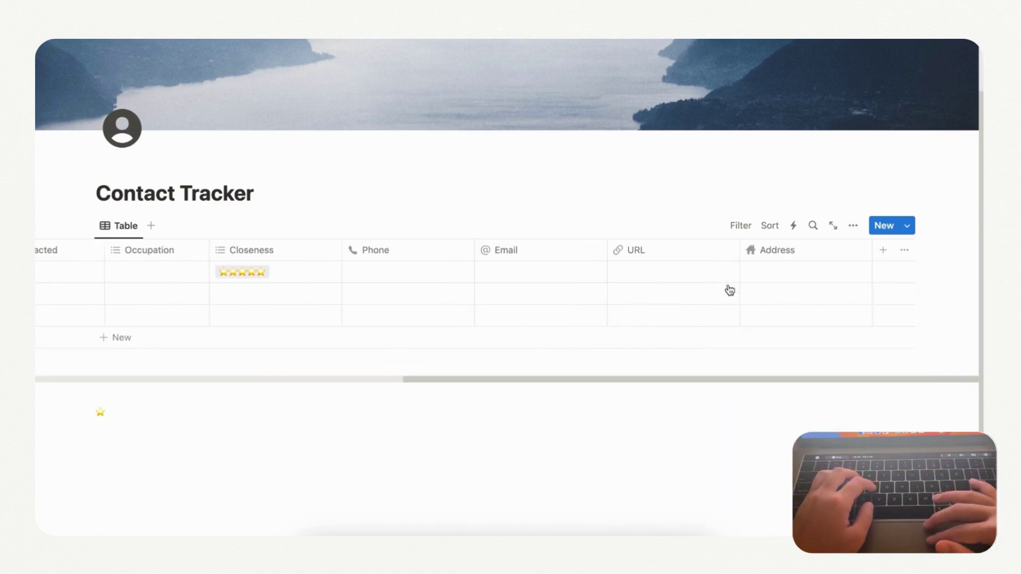
scroll(729, 289, left, 3)
scroll(728, 289, left, 3)
scroll(731, 290, left, 3)
scroll(733, 290, left, 2)
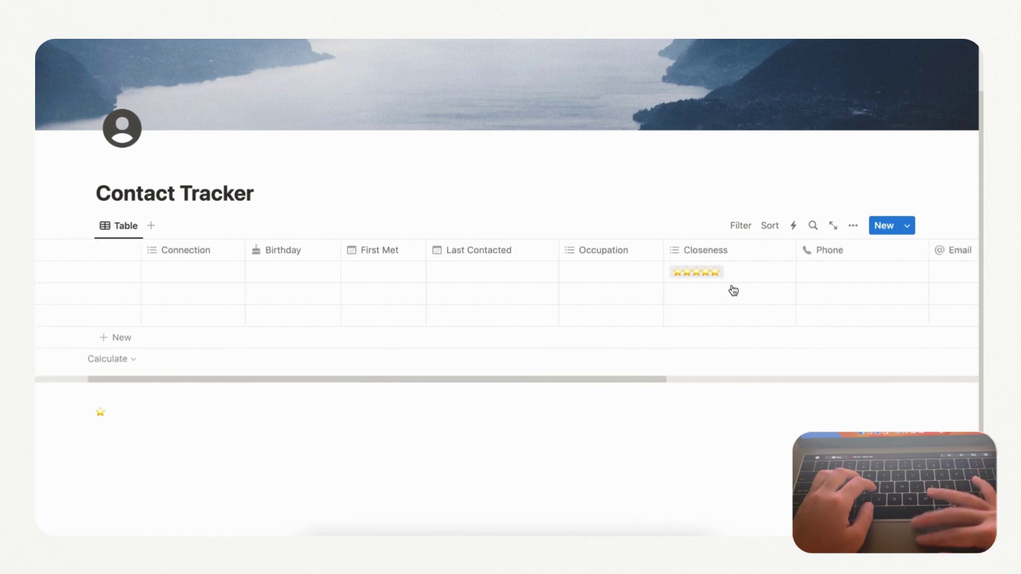
scroll(733, 291, right, 5)
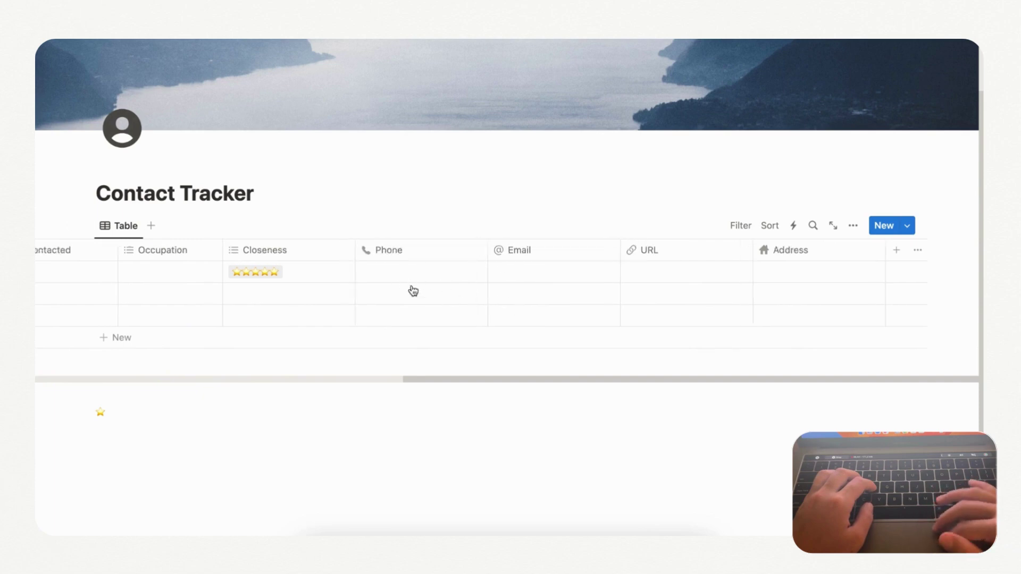
scroll(413, 290, left, 5)
scroll(413, 290, left, 1)
scroll(413, 291, left, 2)
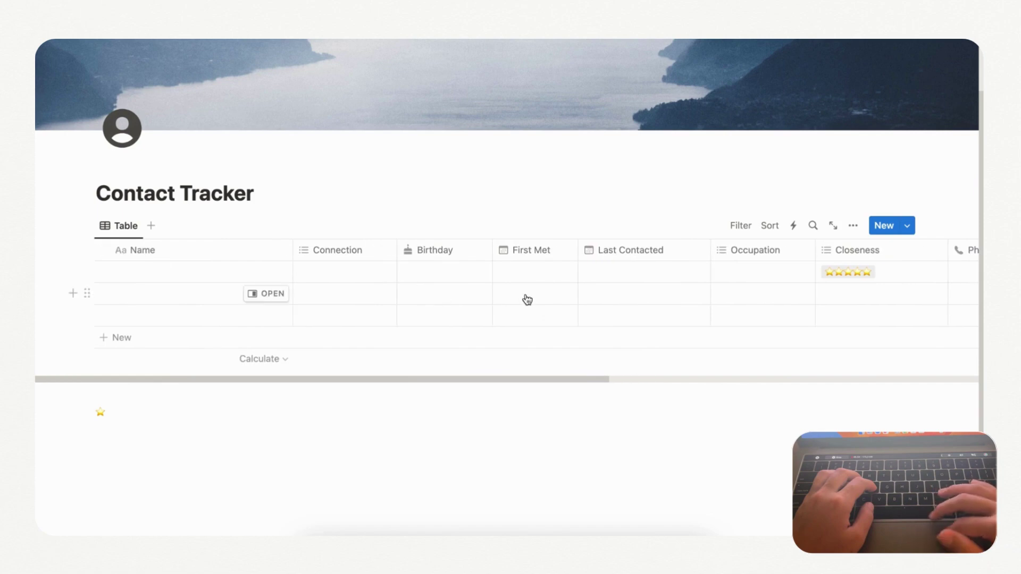
scroll(524, 298, right, 3)
scroll(527, 300, right, 5)
scroll(528, 300, left, 5)
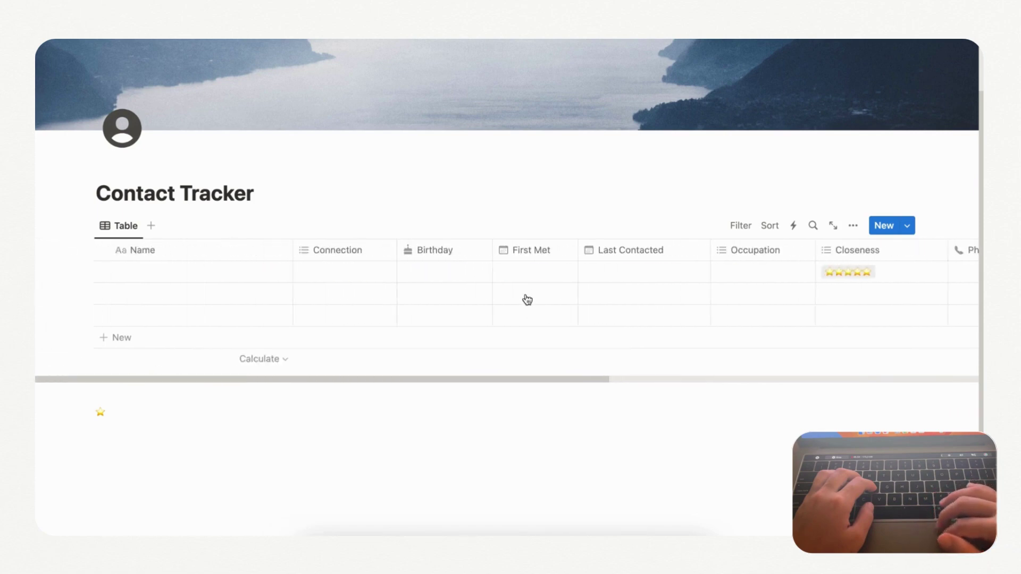
scroll(527, 300, right, 2)
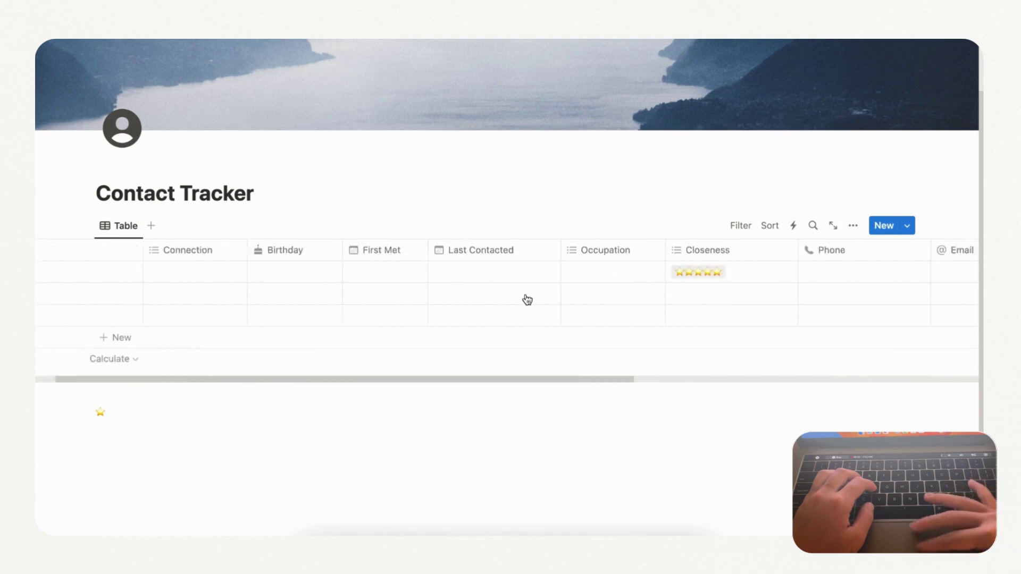
scroll(528, 300, right, 5)
scroll(527, 299, right, 2)
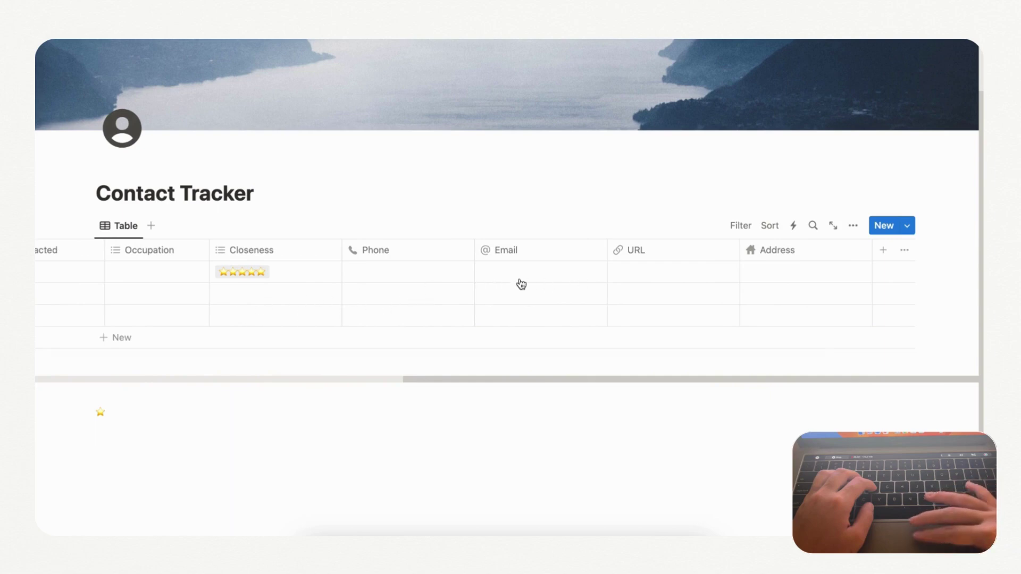
scroll(521, 284, left, 5)
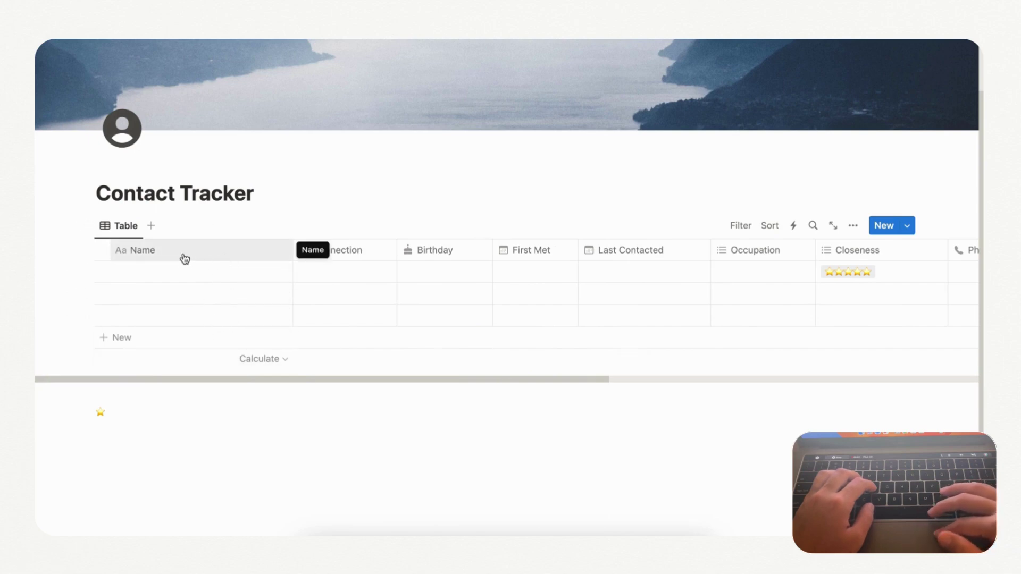
Freeze the Name column so it stays fixed while scrolling sideways
click(234, 256)
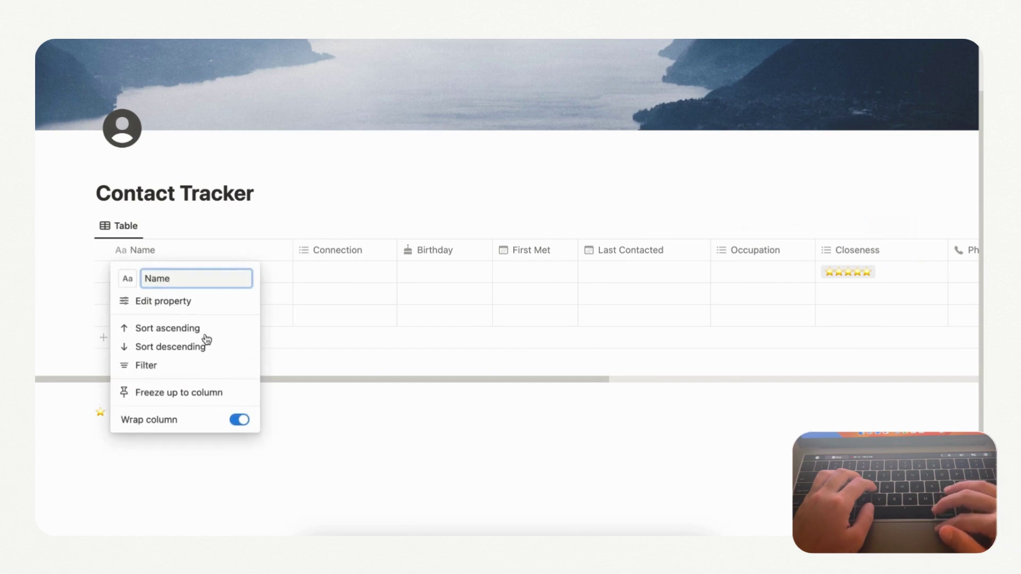
click(196, 396)
scroll(430, 287, right, 5)
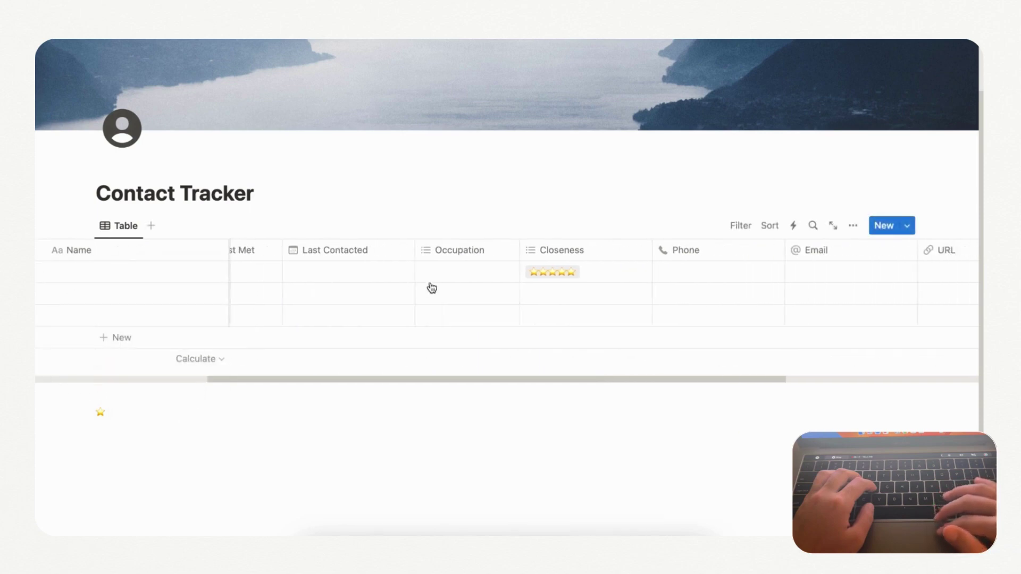
scroll(430, 287, right, 5)
scroll(431, 287, left, 10)
mouse_move(149, 293)
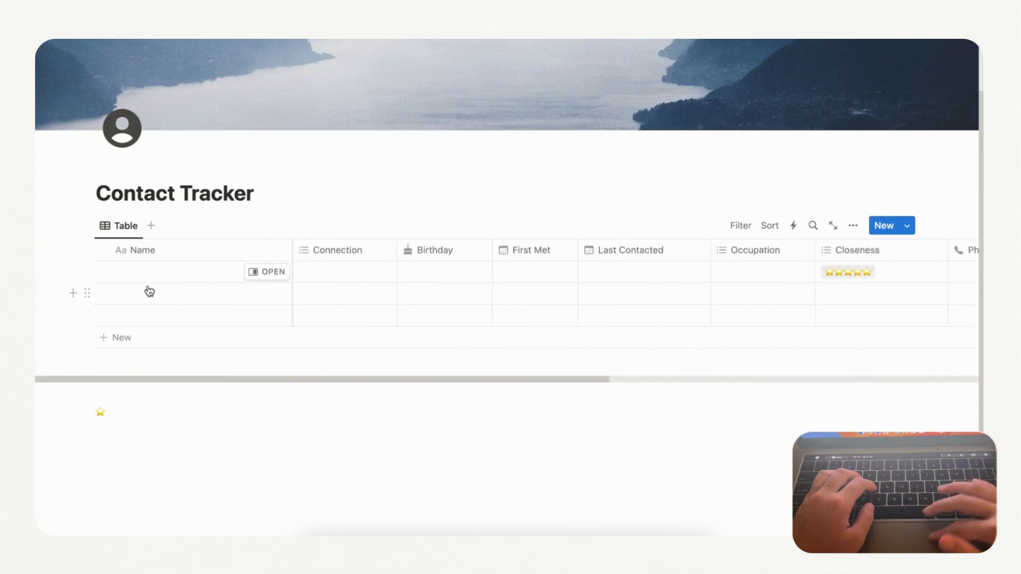
scroll(449, 285, right, 5)
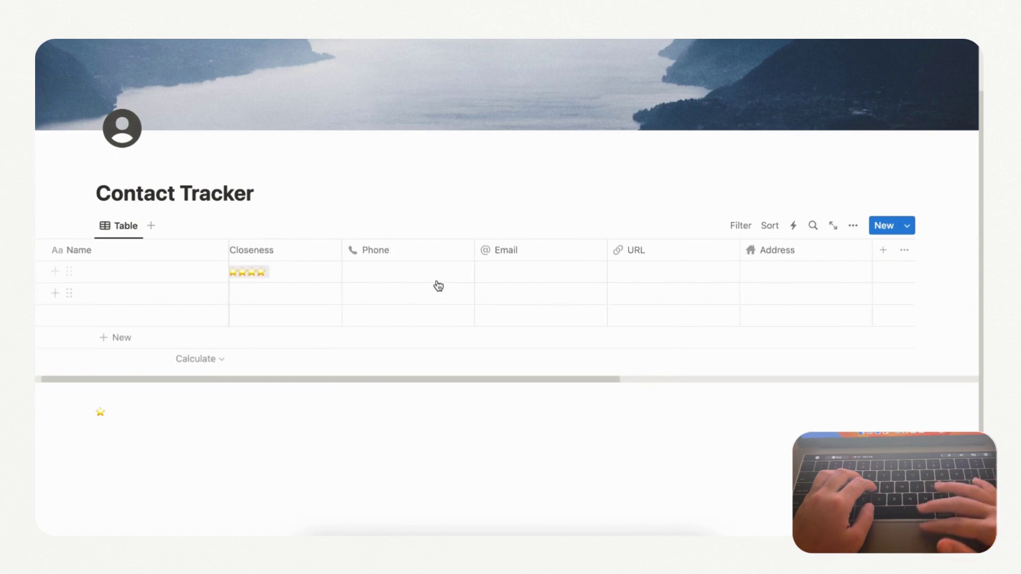
scroll(429, 288, left, 5)
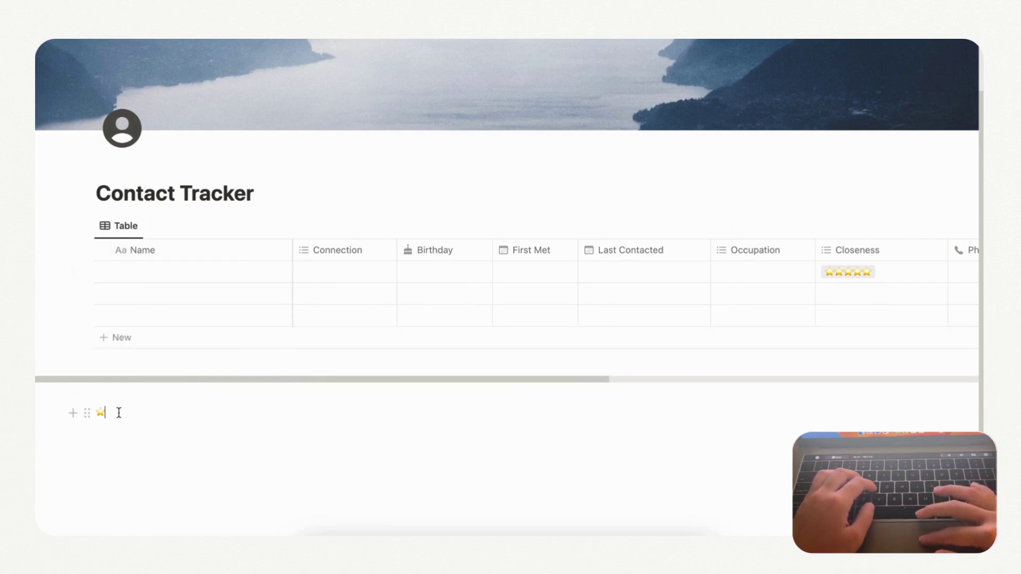
Delete the leftover star emoji line and rename the table view to 'View All'
key(BackSpace)
key(BackSpace)
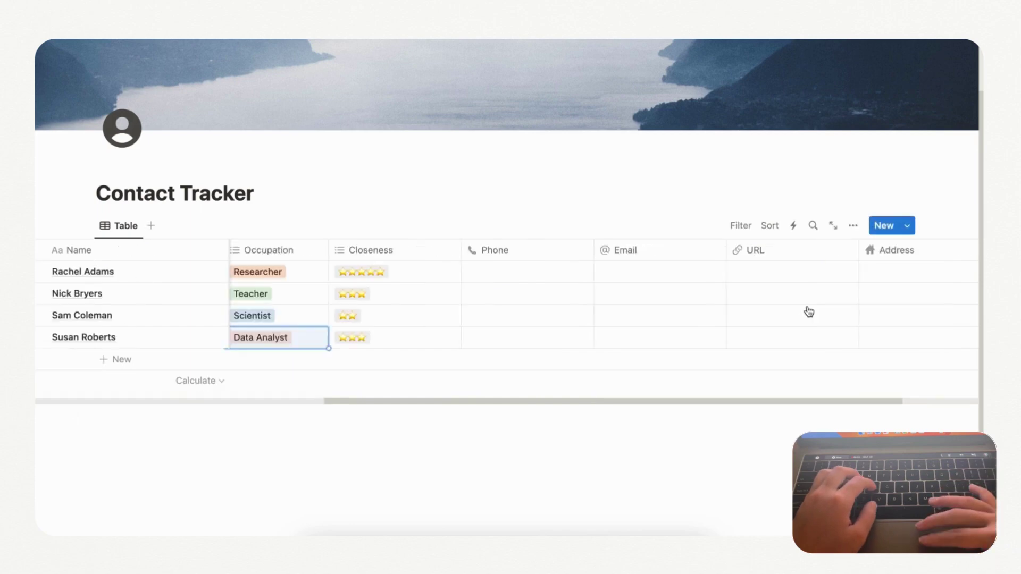
scroll(804, 310, right, 2)
scroll(804, 311, left, 3)
scroll(809, 311, left, 10)
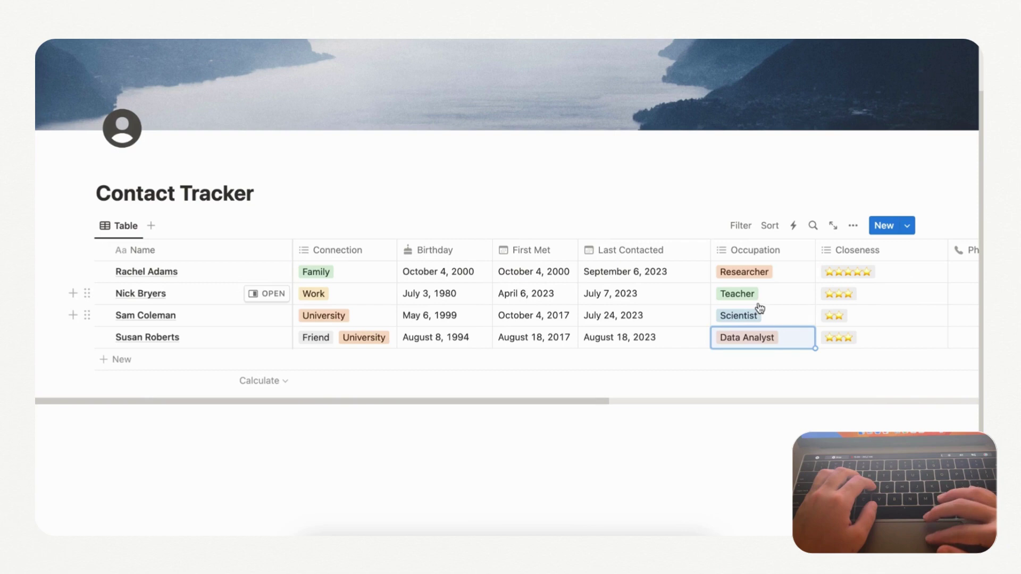
mouse_move(144, 337)
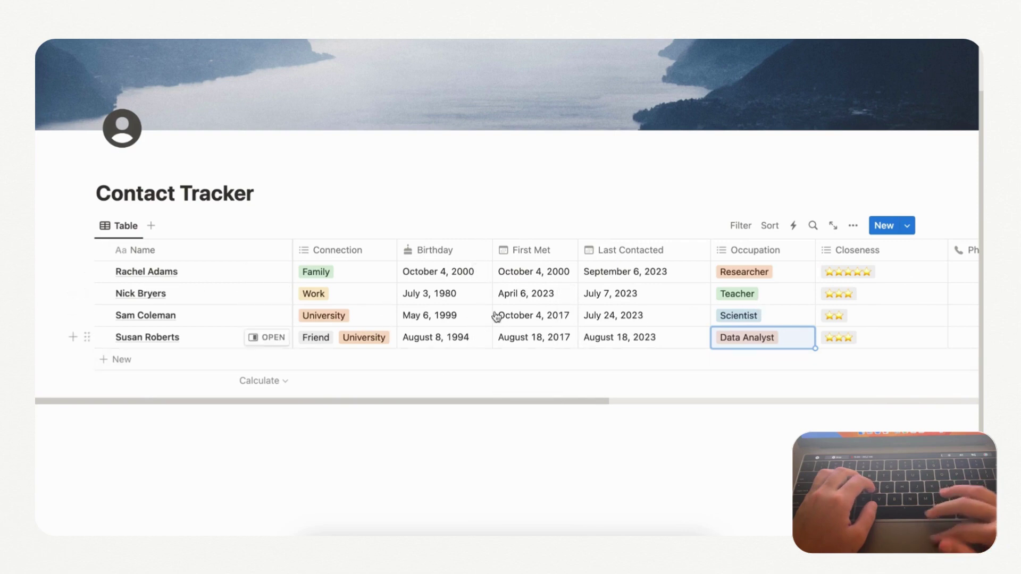
scroll(551, 334, right, 3)
scroll(555, 332, right, 5)
scroll(556, 332, left, 5)
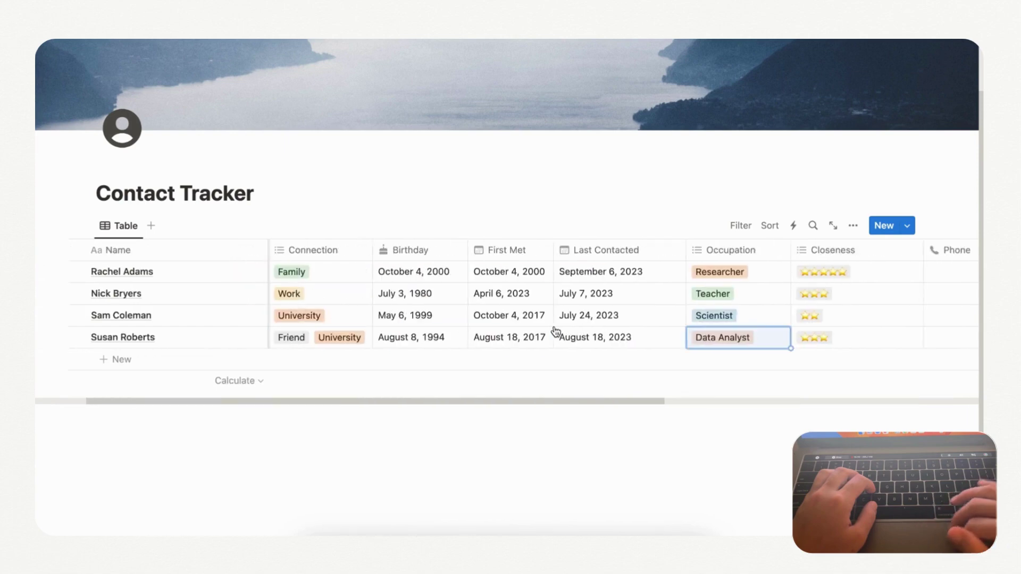
scroll(554, 332, left, 1)
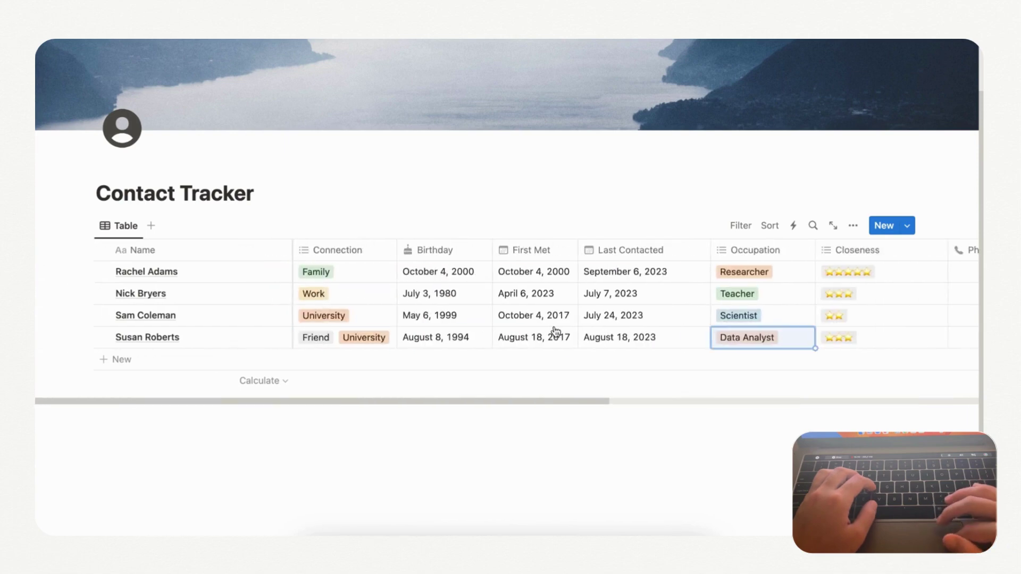
click(124, 230)
click(136, 251)
text(V)
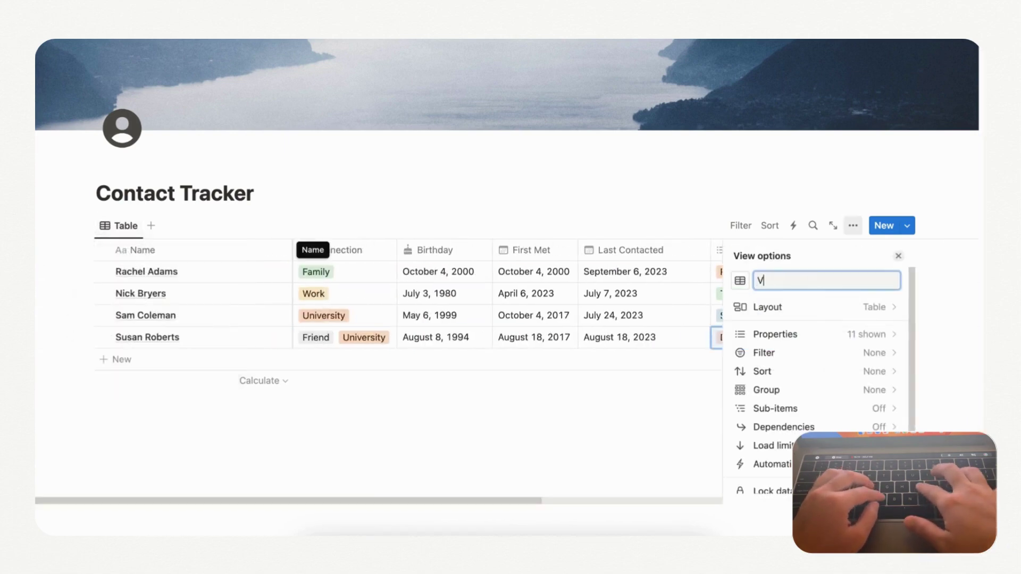
text(iew All)
mouse_move(200, 271)
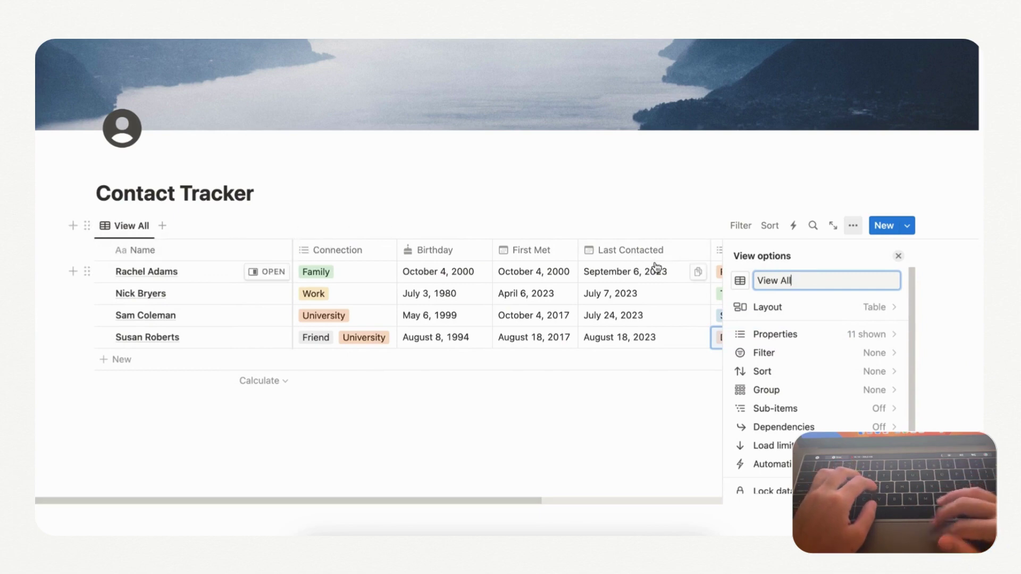
click(898, 256)
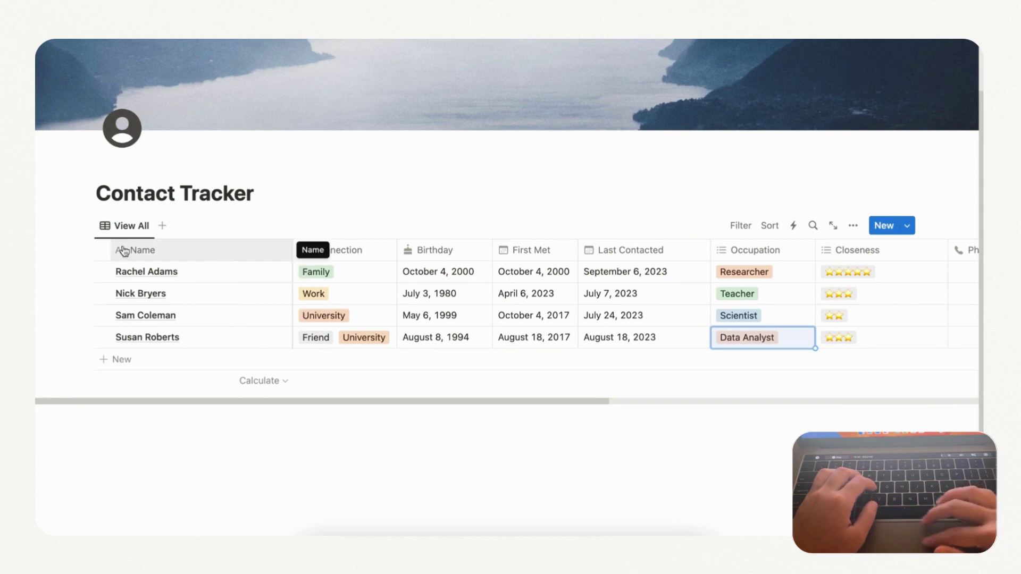
Duplicate View All and make the copy a Gallery layout with Page cover card previews
click(134, 225)
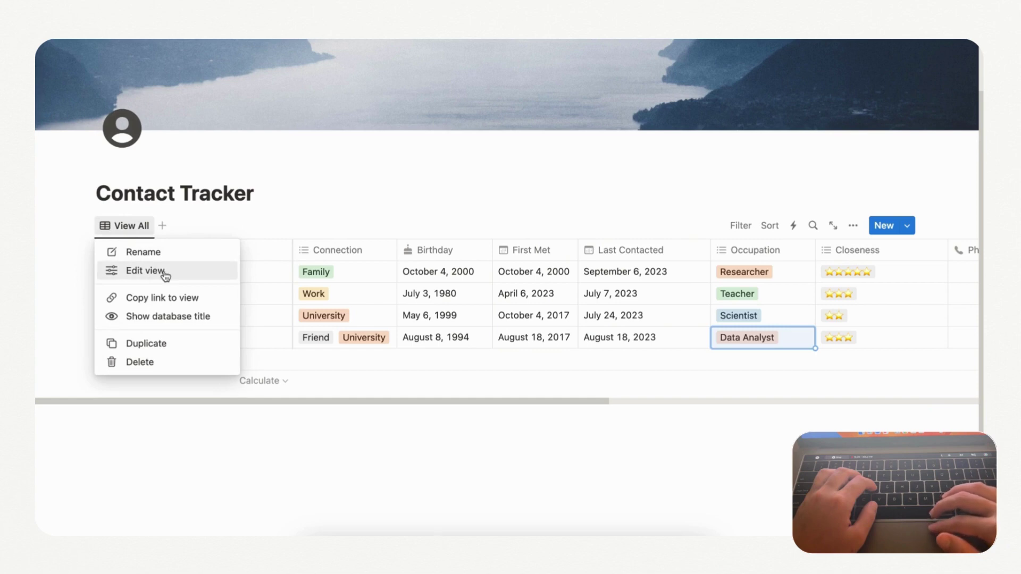
click(166, 344)
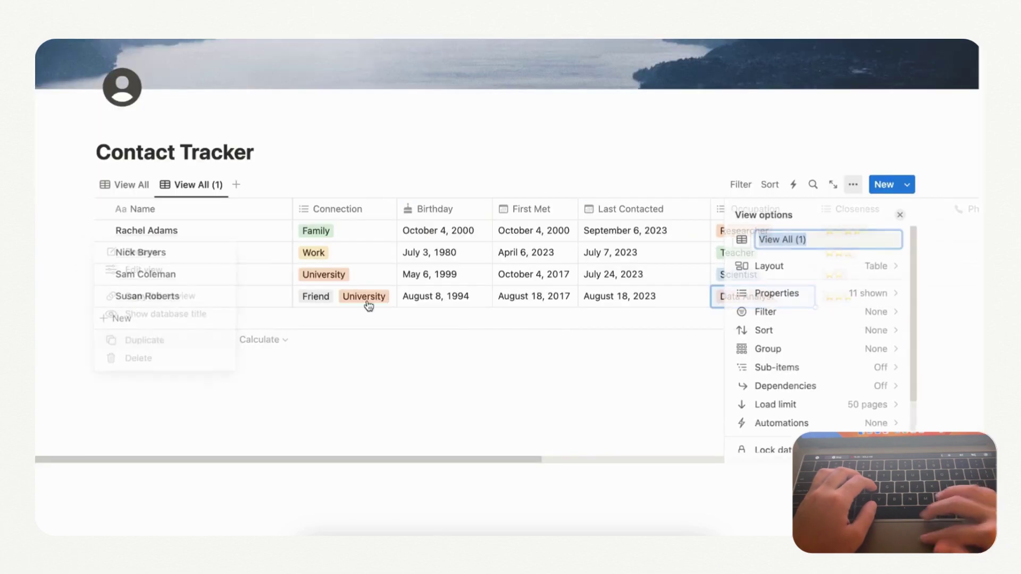
click(779, 273)
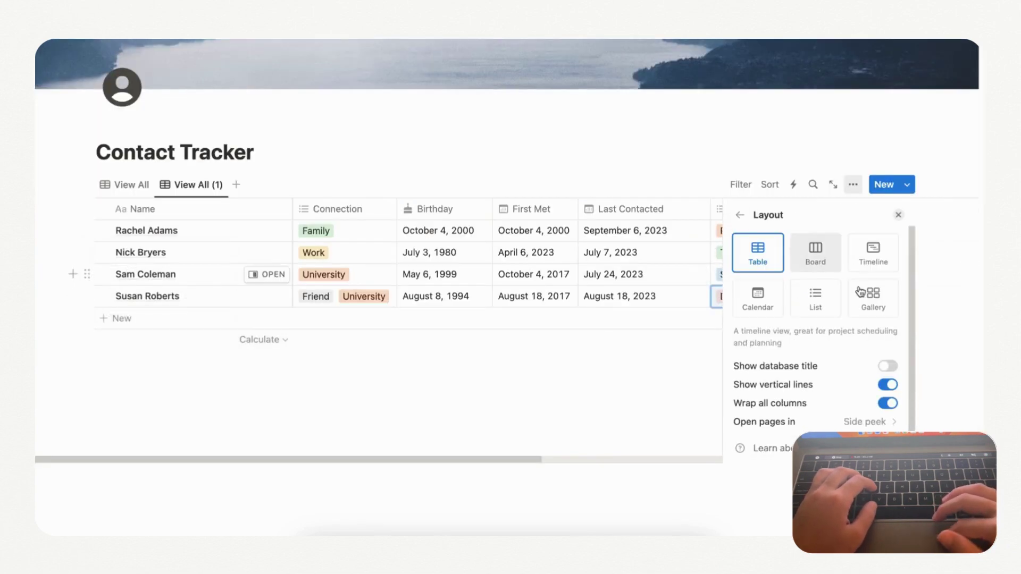
click(875, 309)
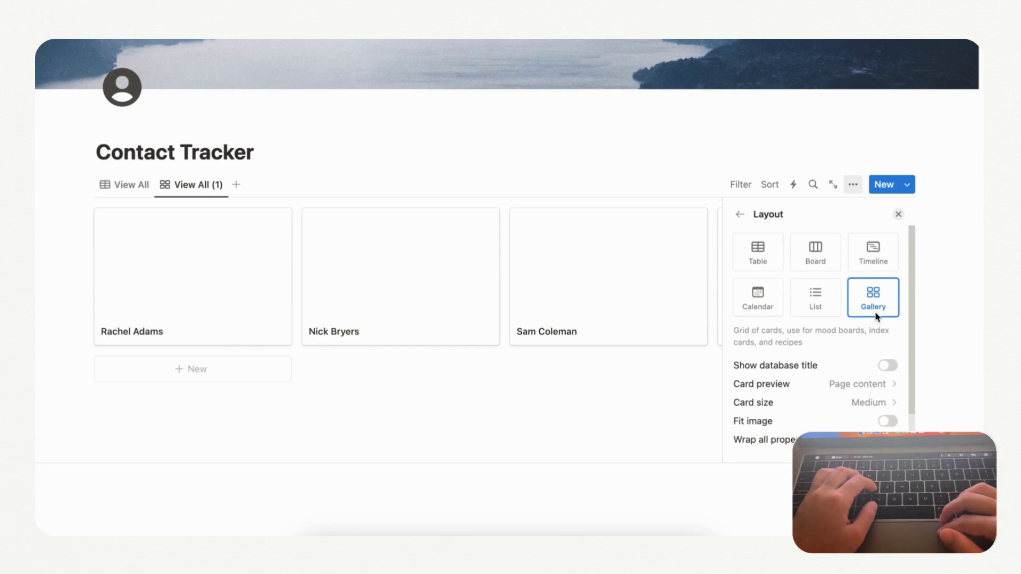
click(891, 388)
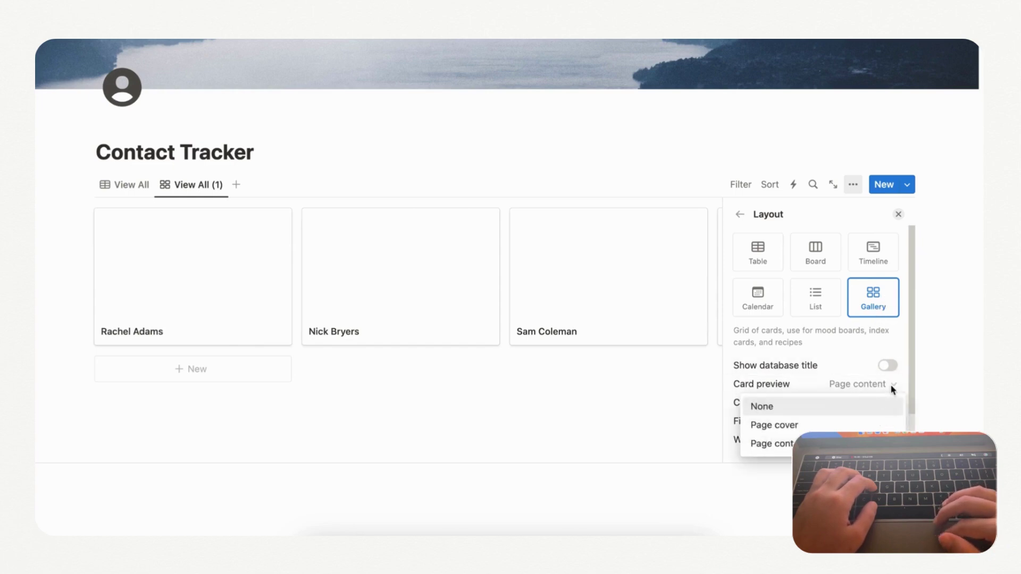
click(876, 429)
click(899, 213)
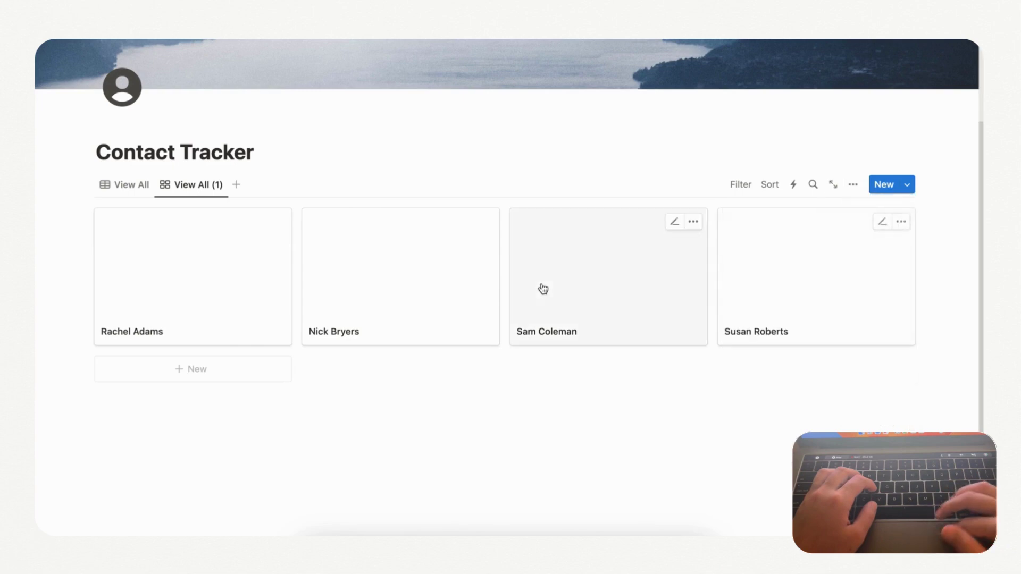
click(231, 308)
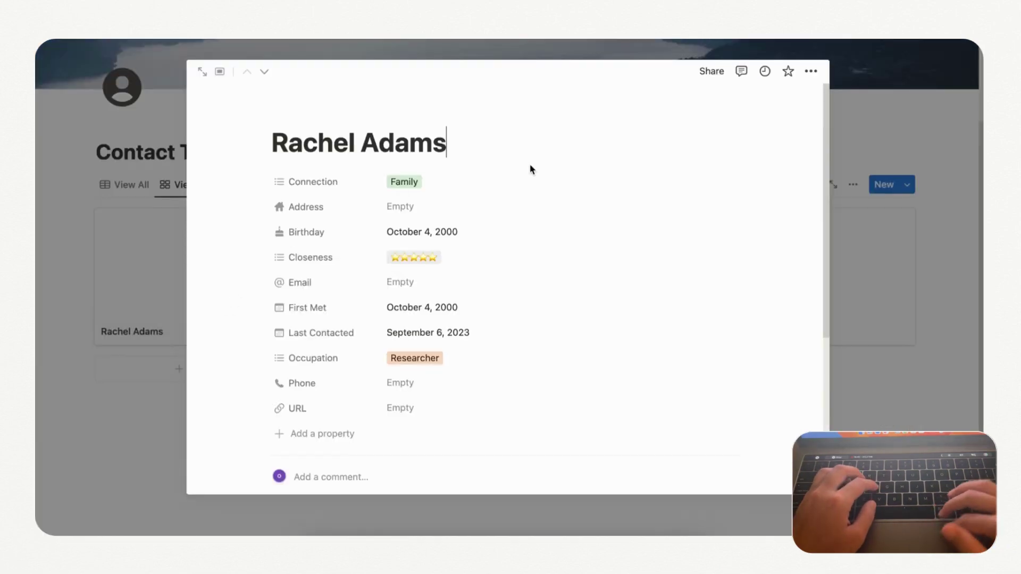
click(377, 116)
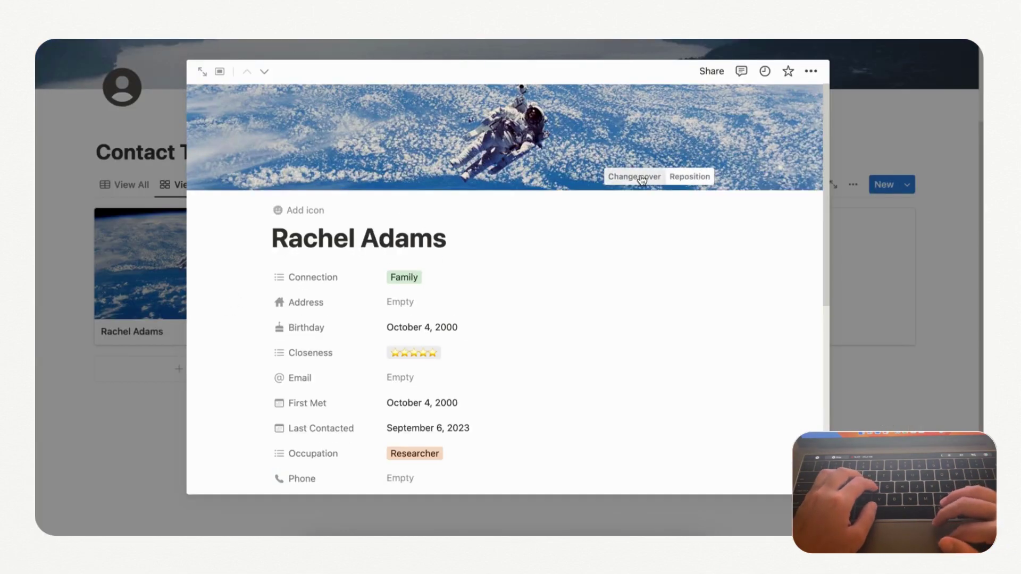
click(640, 175)
click(601, 203)
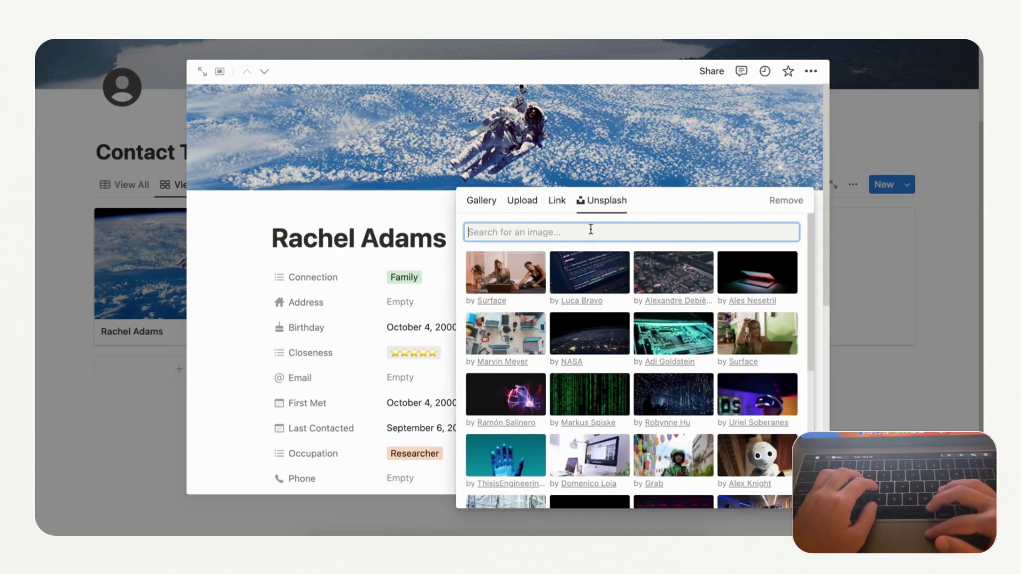
text(person)
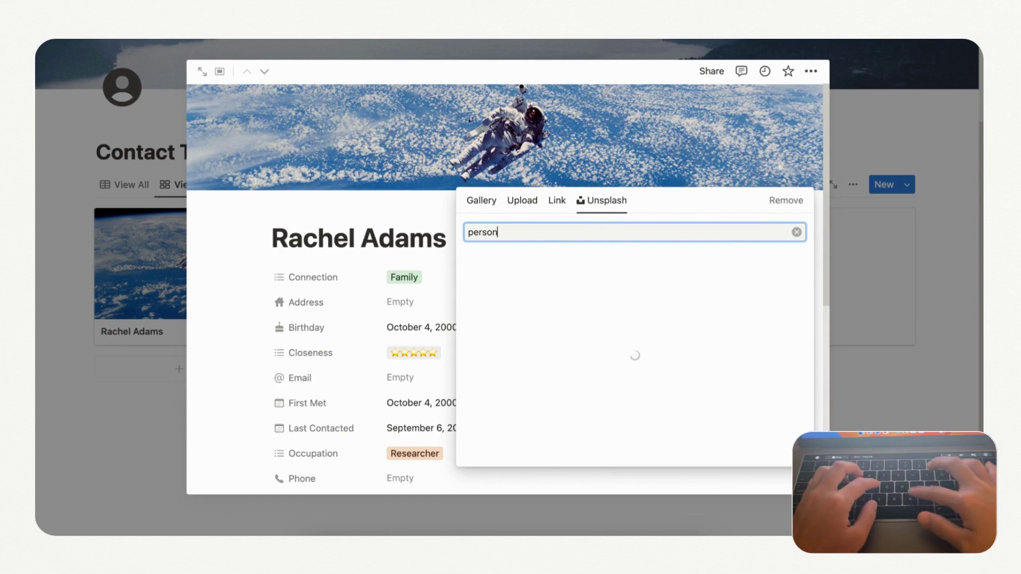
click(511, 288)
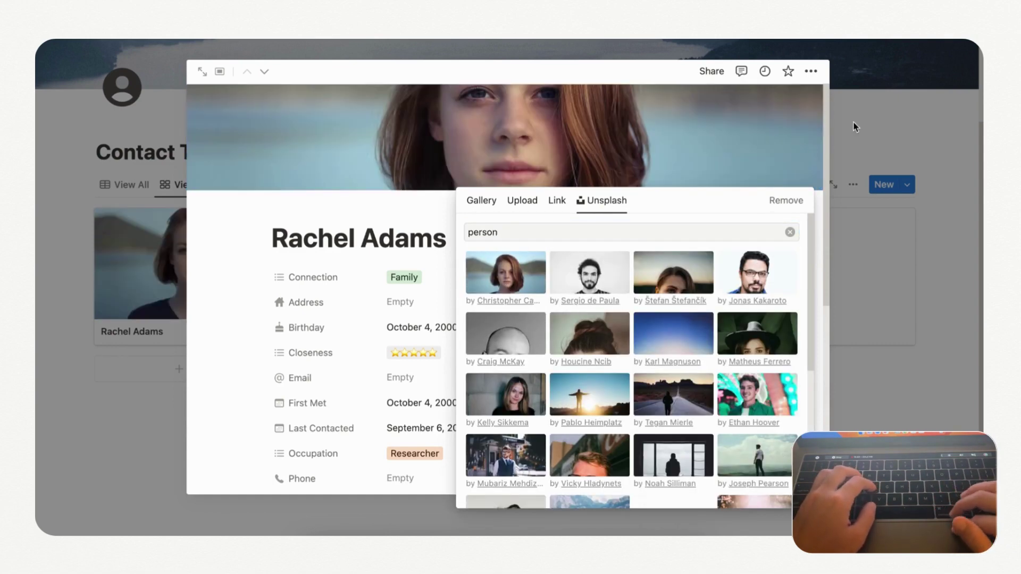
click(854, 126)
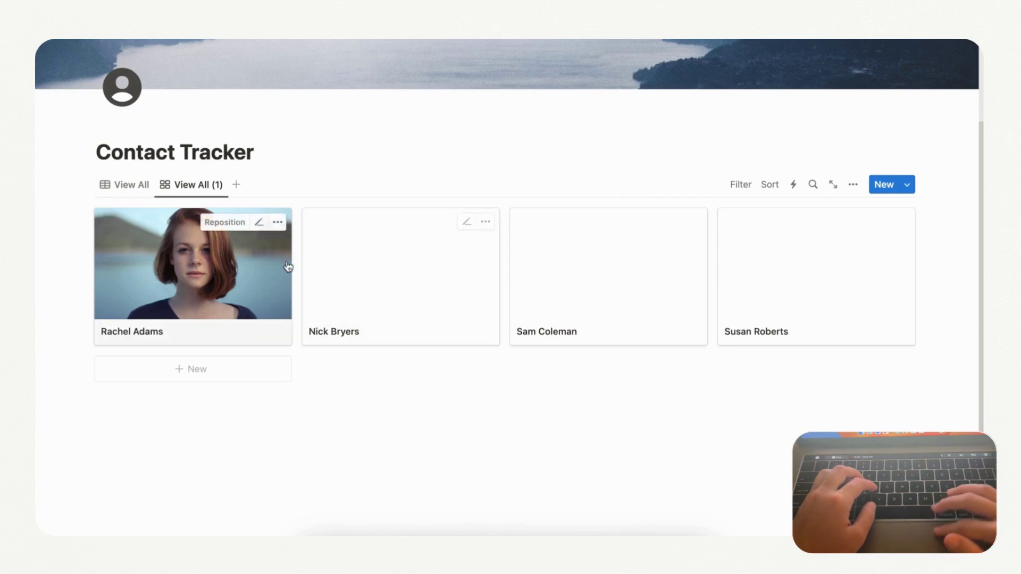
Rename the second view to 'Gallery View' and hide Birthday, Closeness and Connection from its cards
click(197, 185)
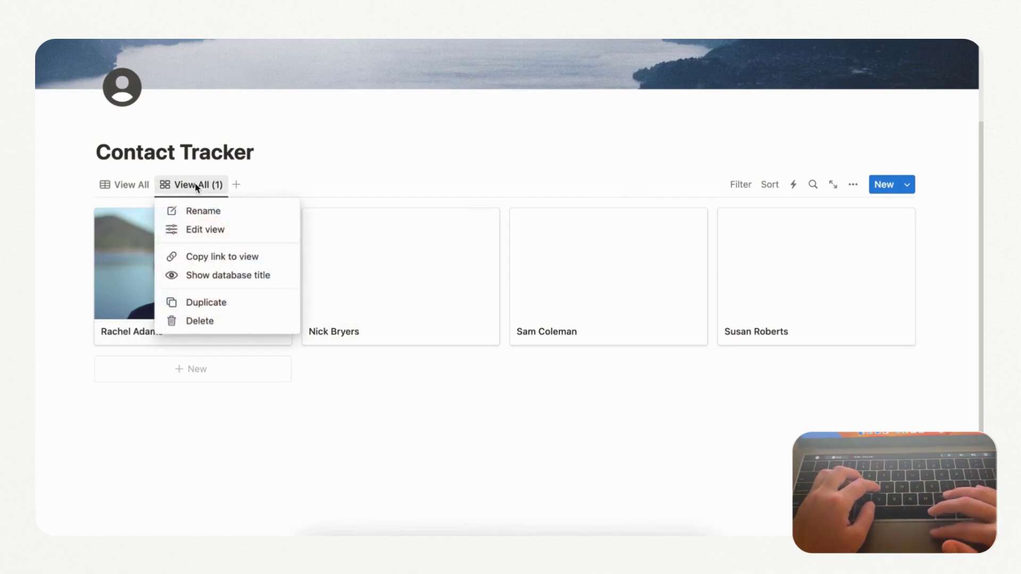
click(216, 212)
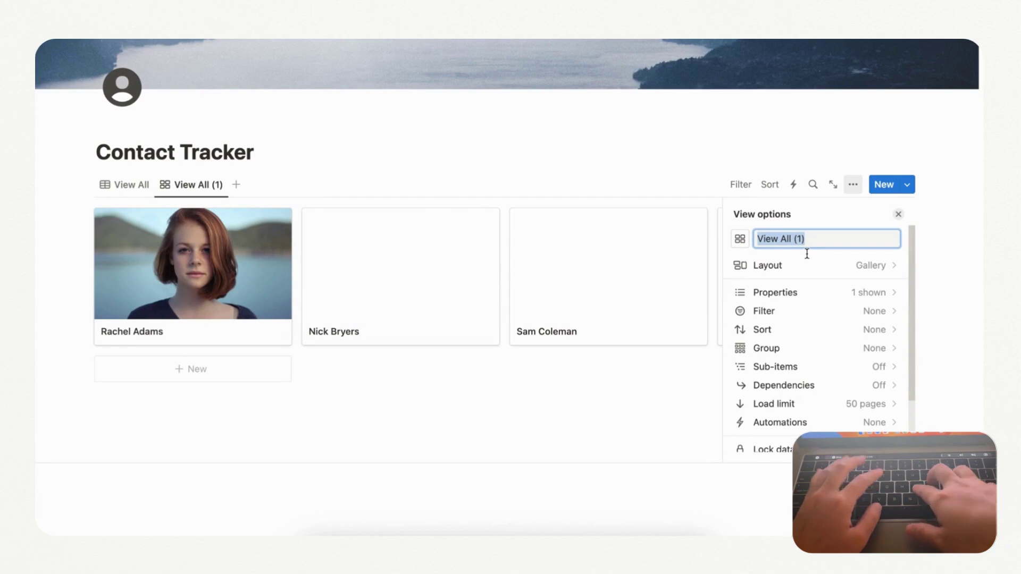
text(Gallery View)
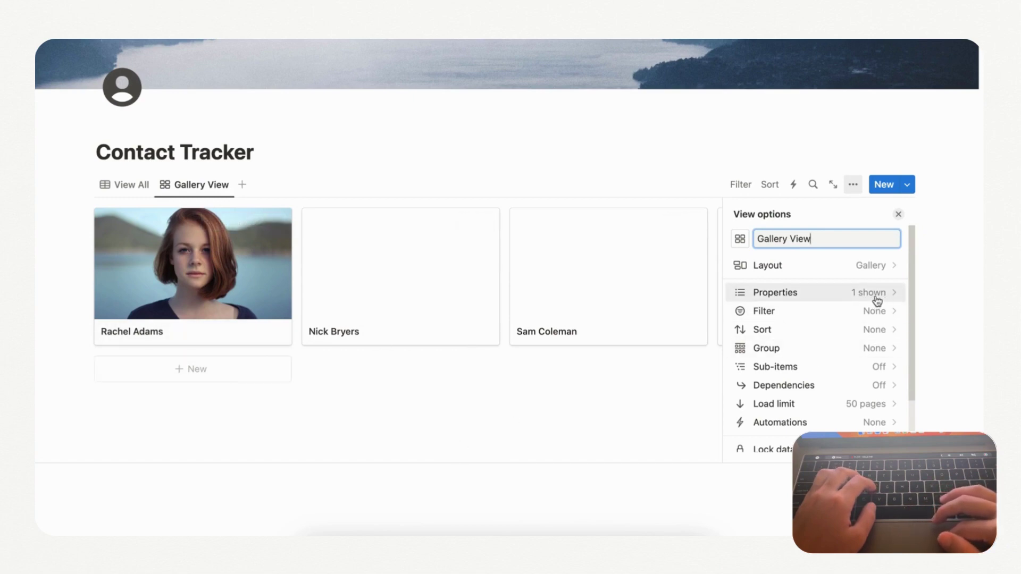
click(853, 297)
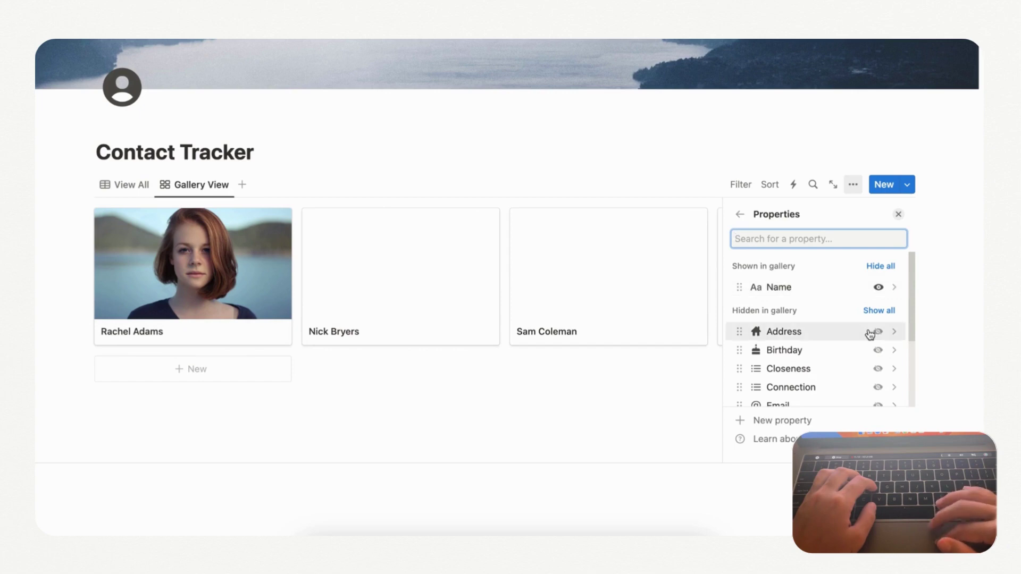
scroll(871, 334, down, 2)
scroll(870, 334, down, 1)
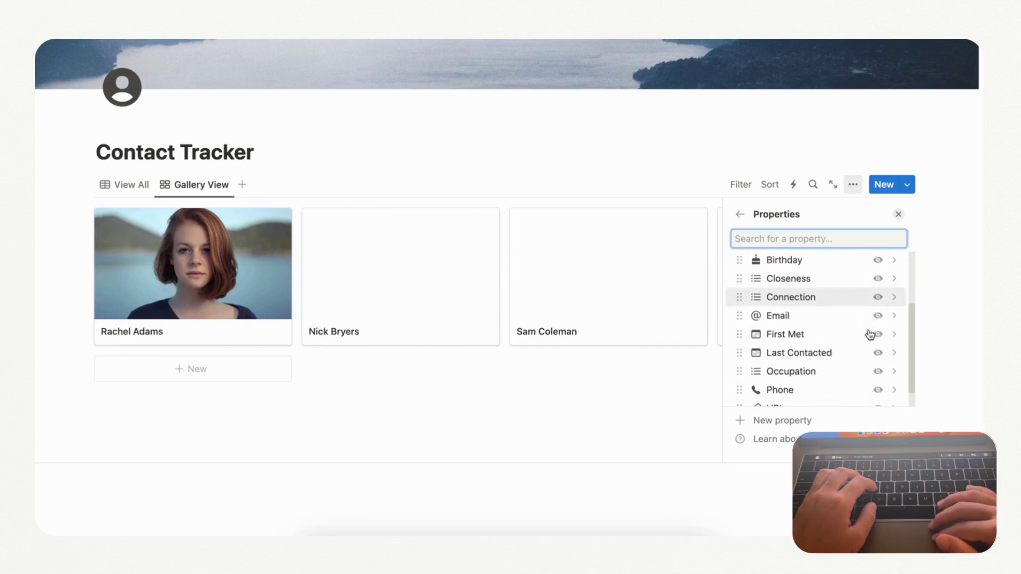
scroll(869, 333, up, 3)
click(877, 328)
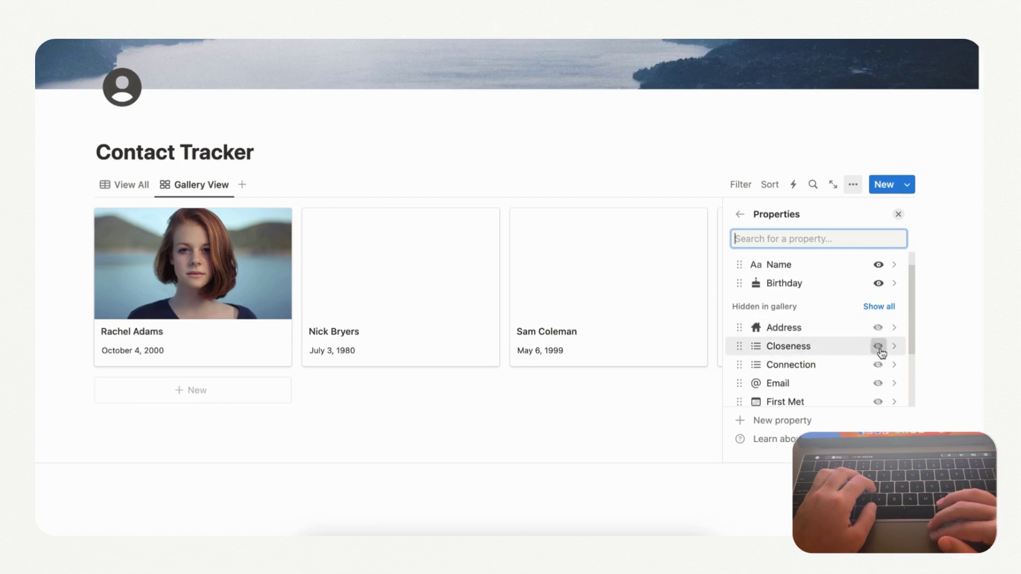
click(879, 346)
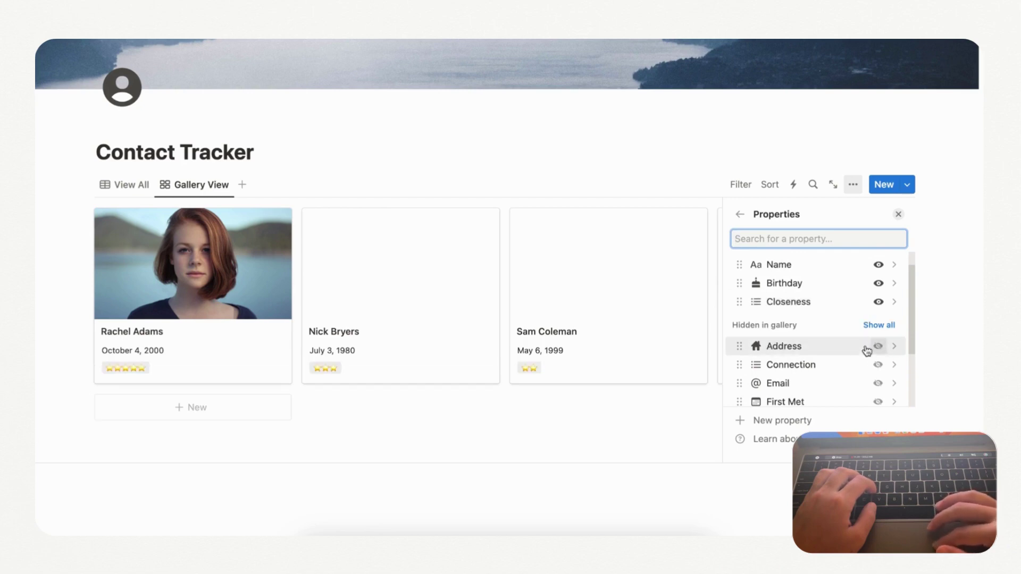
click(877, 364)
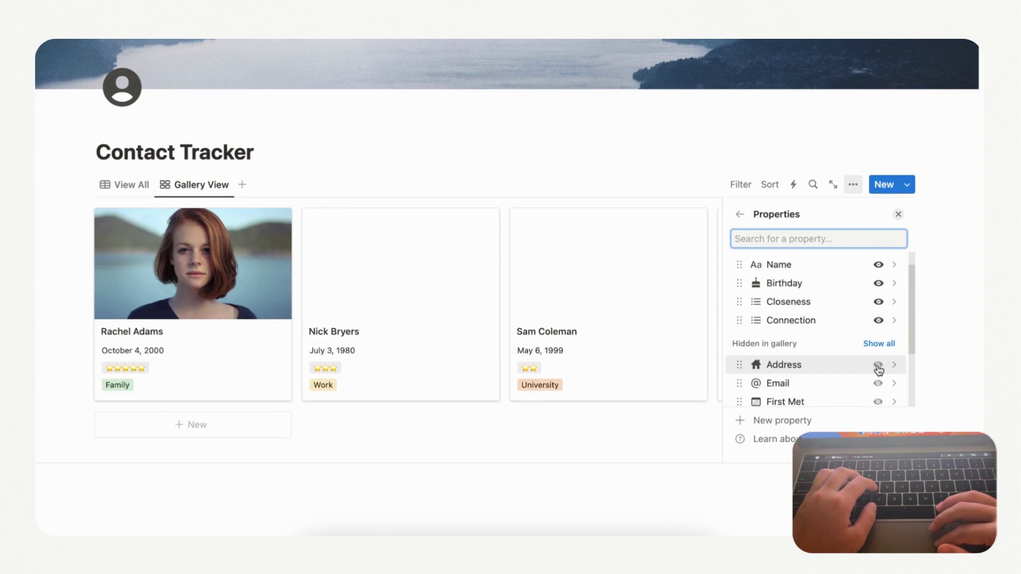
click(879, 320)
click(878, 302)
click(879, 283)
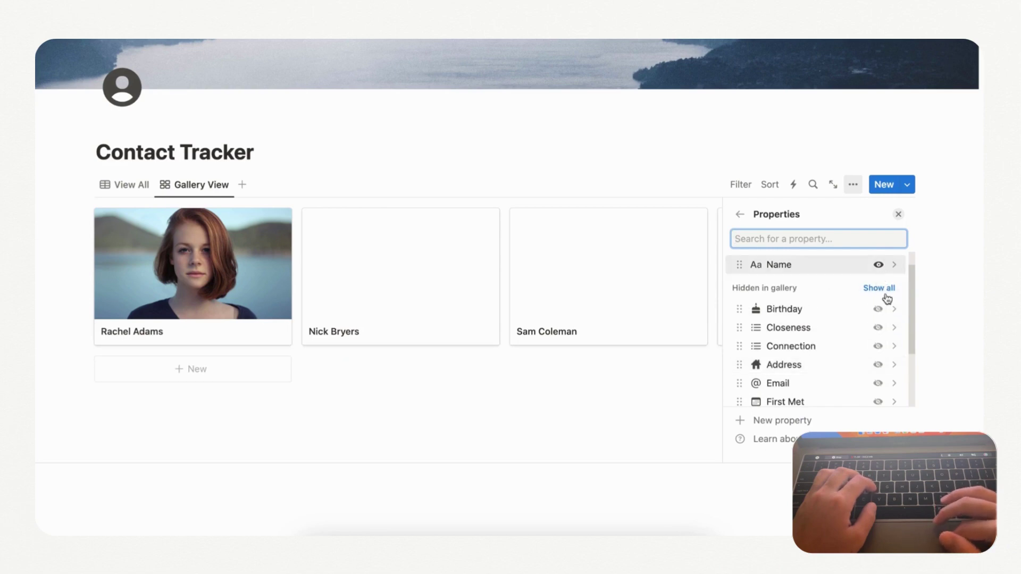
scroll(854, 335, down, 3)
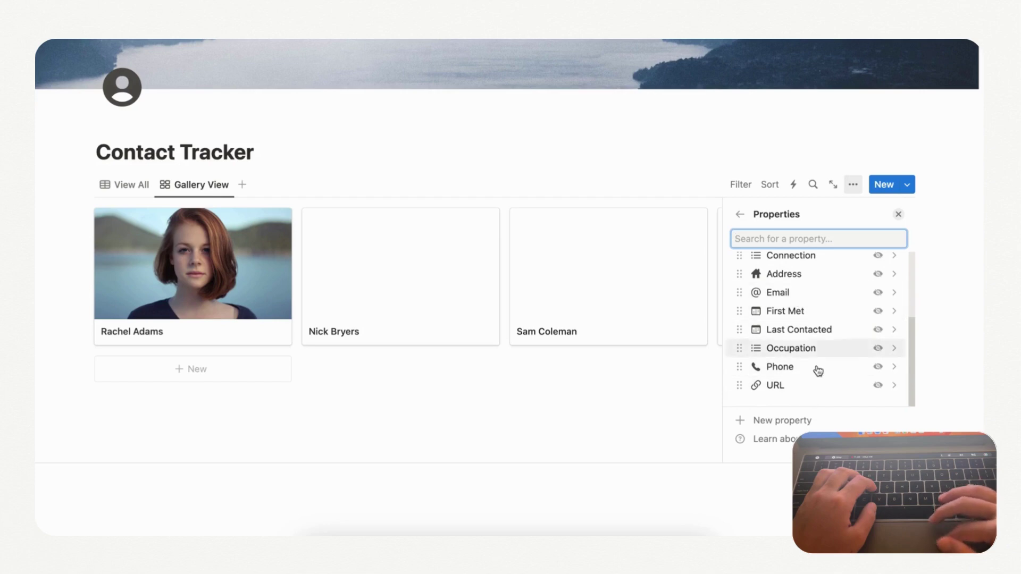
click(740, 215)
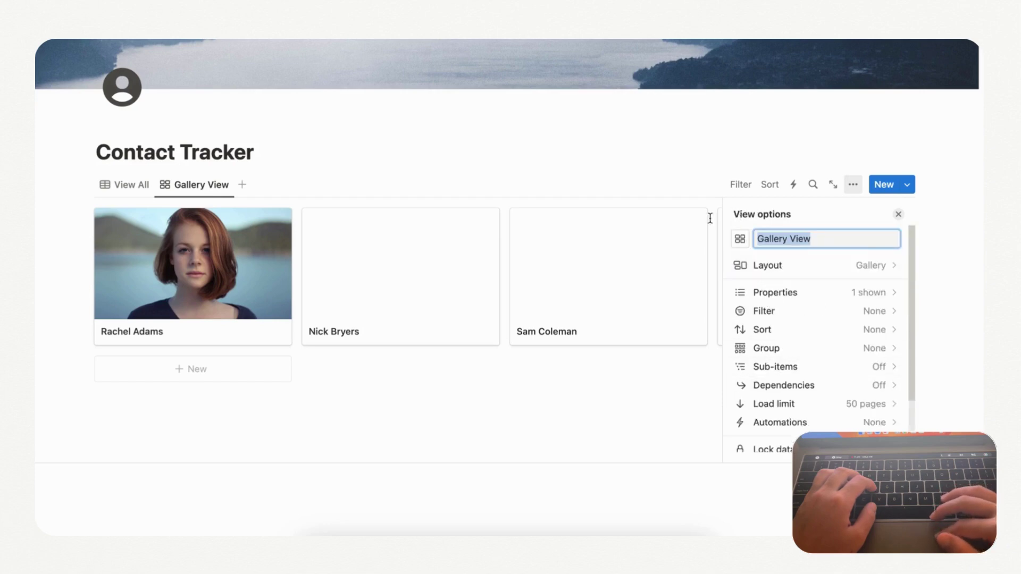
Leave the gallery settings, switch to the View All table, and open its view menu
click(898, 214)
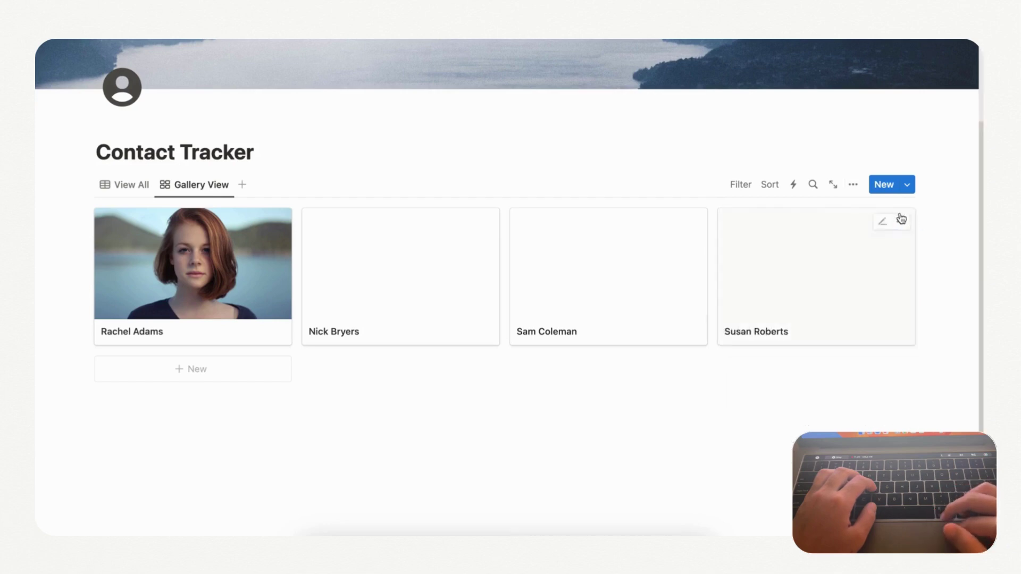
click(132, 184)
click(203, 288)
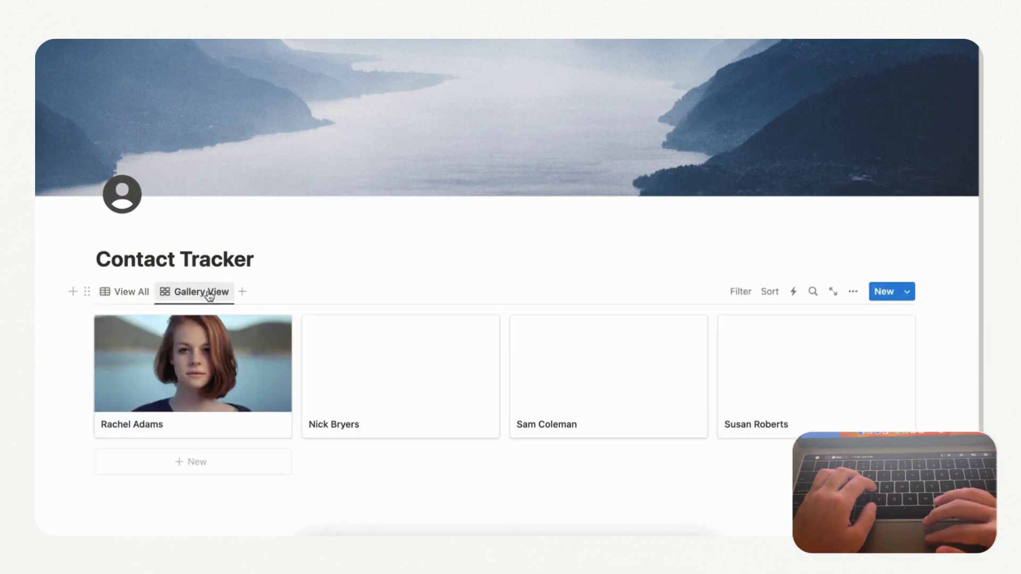
scroll(267, 285, down, 3)
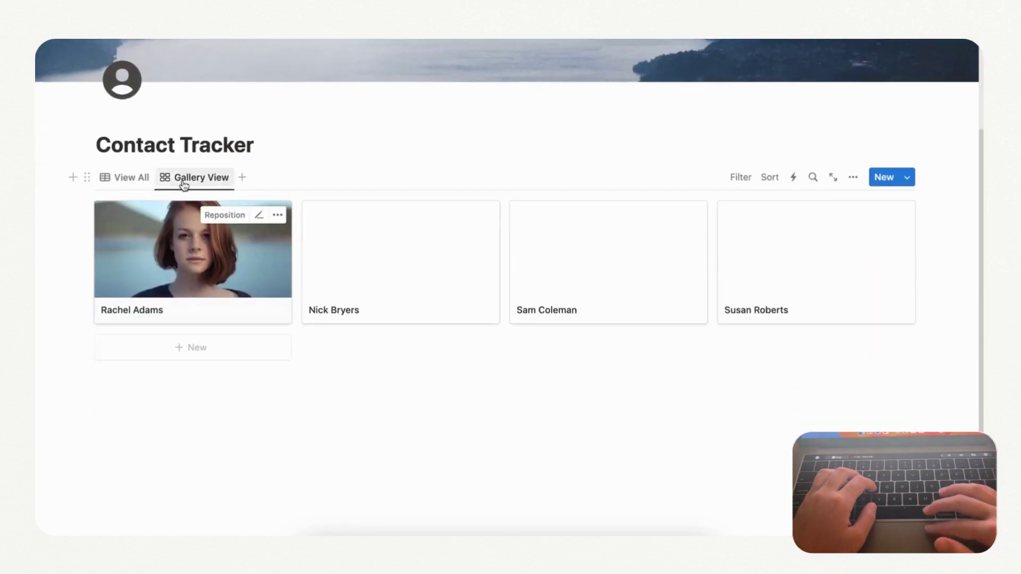
click(129, 185)
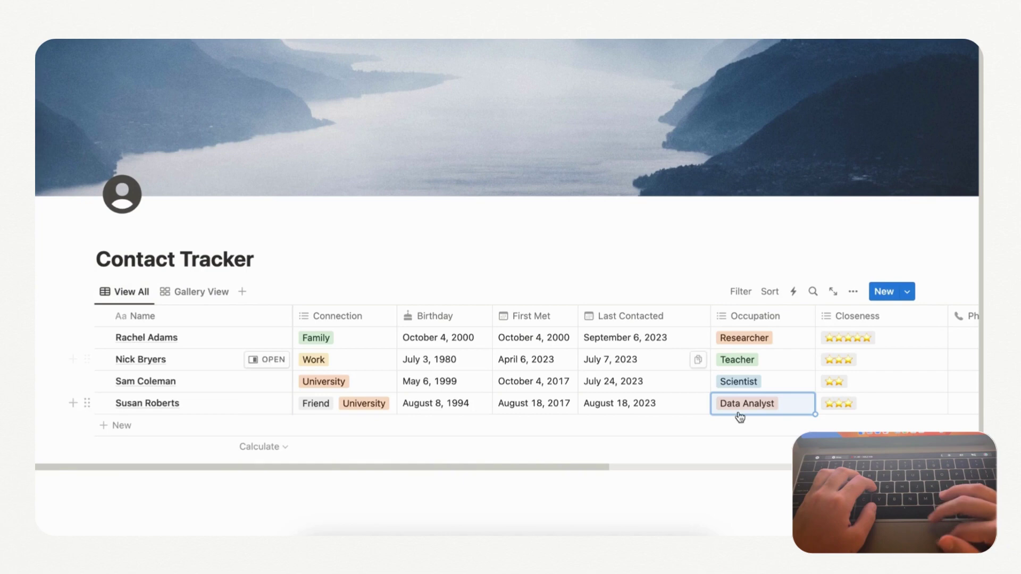
click(132, 292)
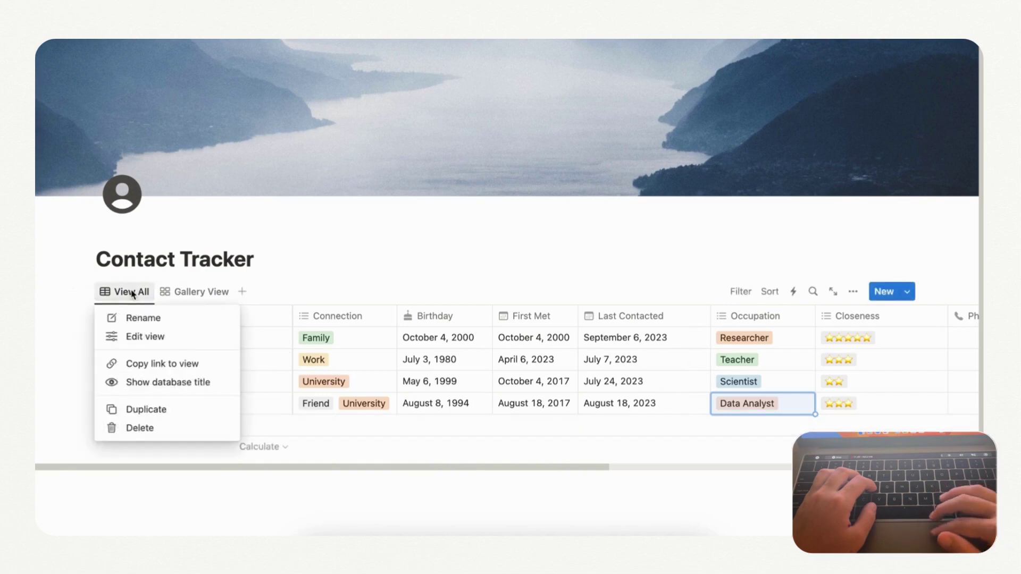
Duplicate the View All view and start renaming the copy 'View All By Last Contacted'
click(198, 411)
click(836, 245)
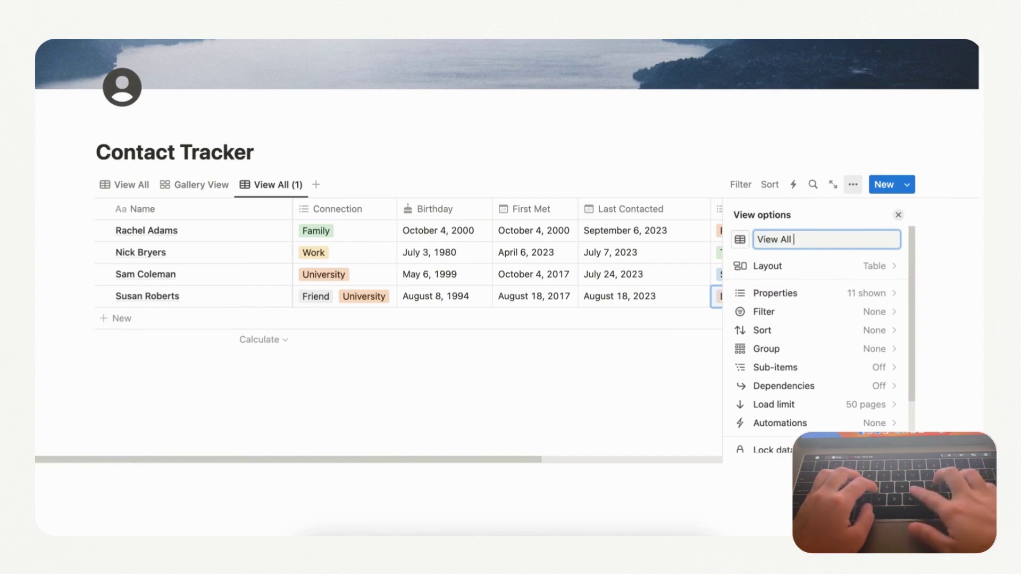
text(By Last cont)
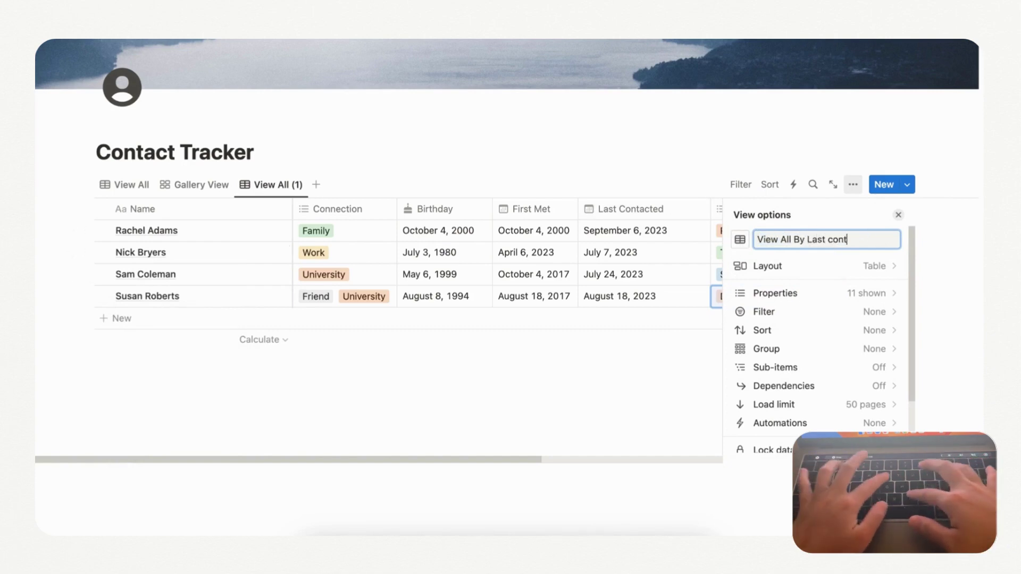
text(co)
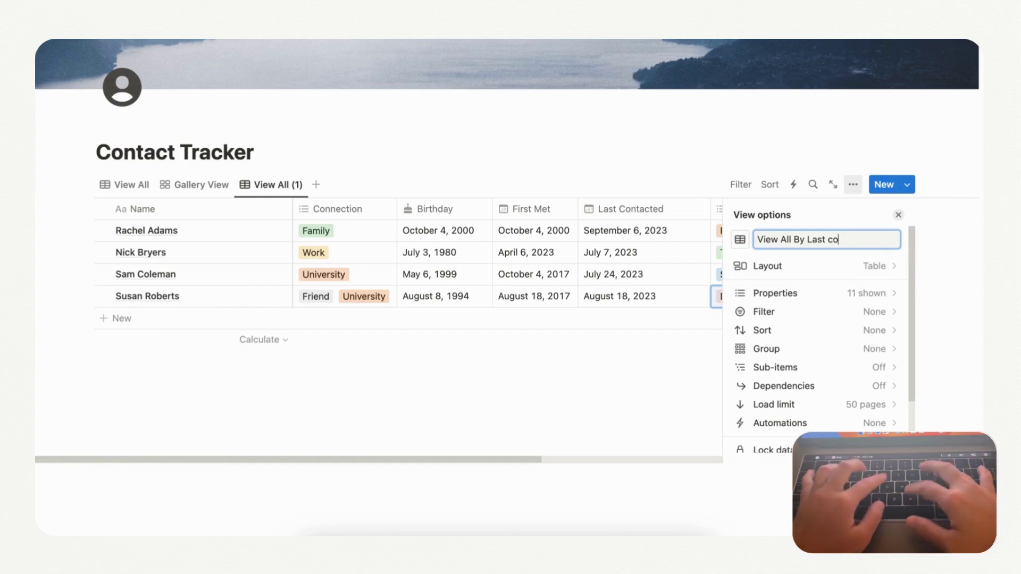
text(n)
key(BackSpace)
key(BackSpace)
key(BackSpace)
text(Conta)
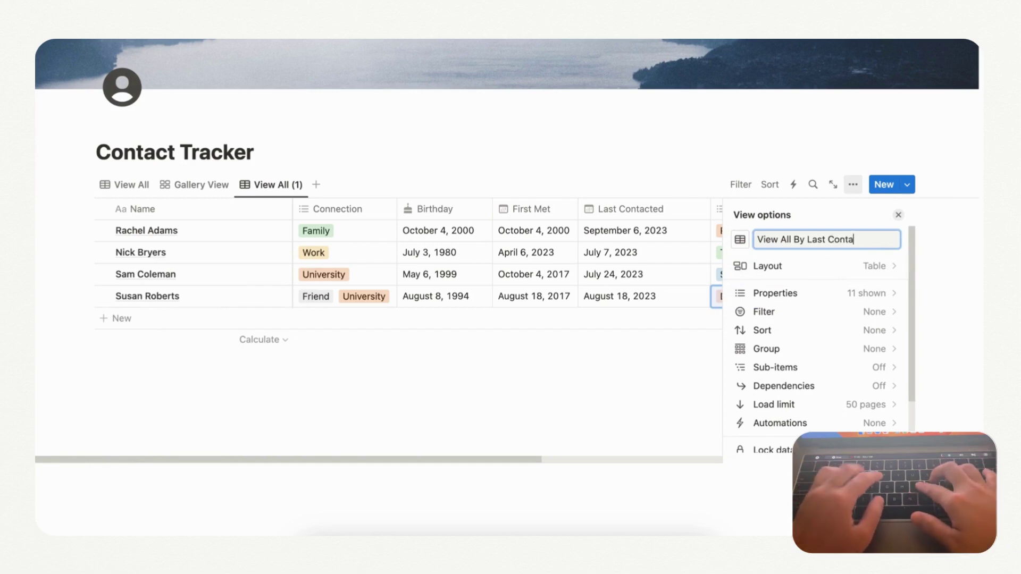
text(cted)
Sort the copied view ascending by Last Contacted and save the sort for everyone
click(868, 335)
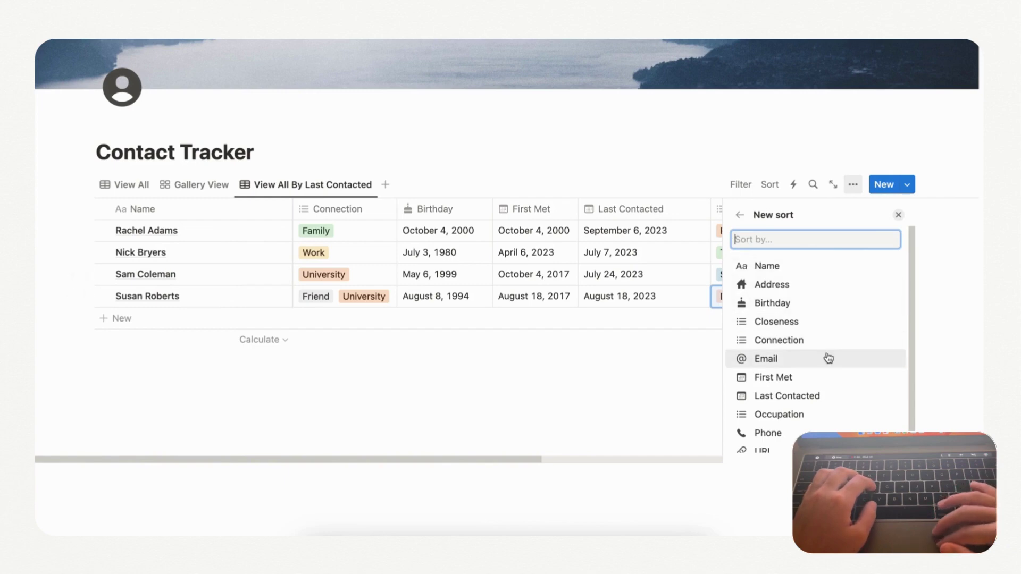
scroll(827, 359, down, 1)
click(816, 386)
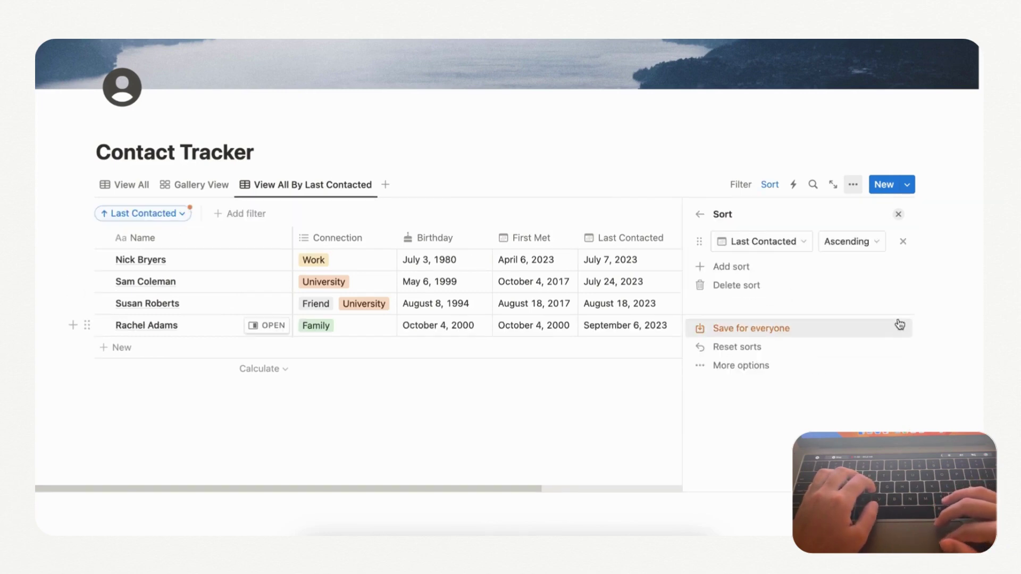
click(875, 242)
click(864, 284)
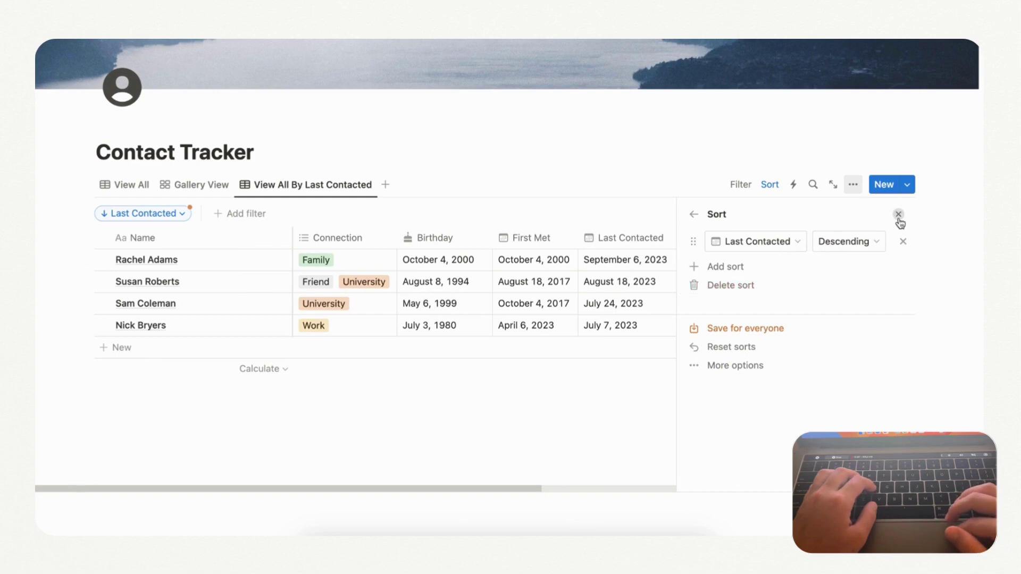
click(851, 242)
click(850, 266)
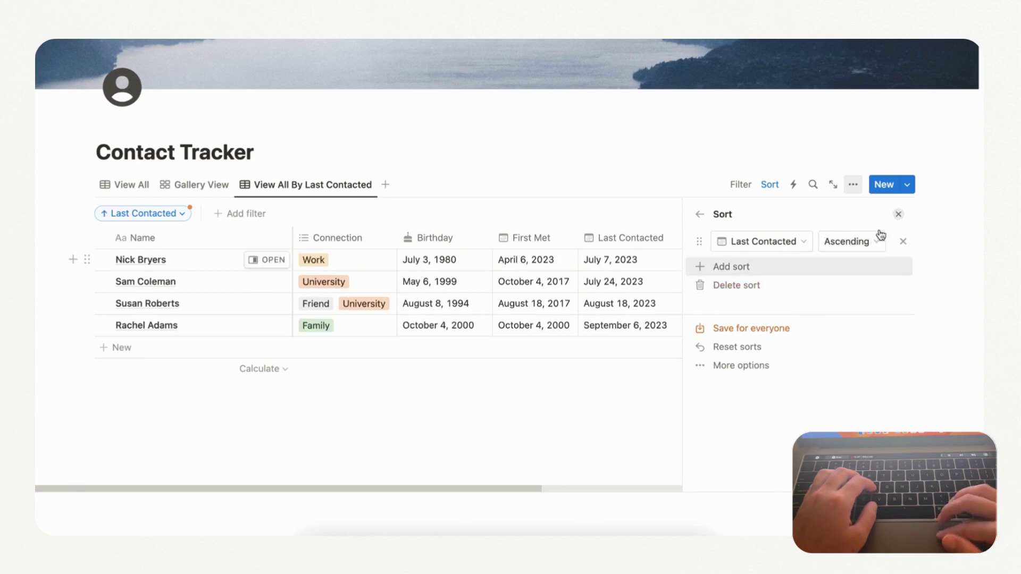
click(899, 217)
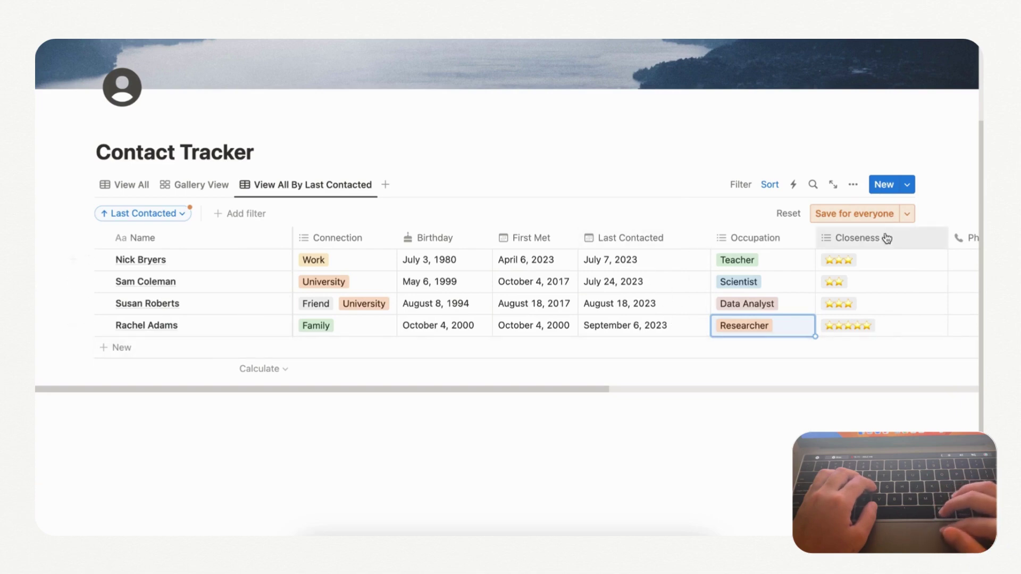
click(854, 215)
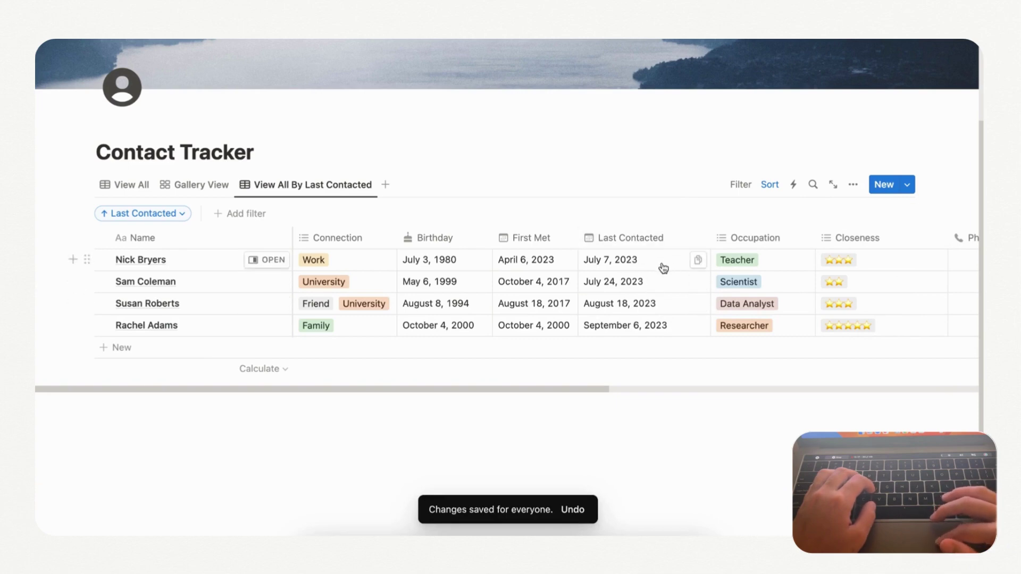
scroll(652, 301, right, 5)
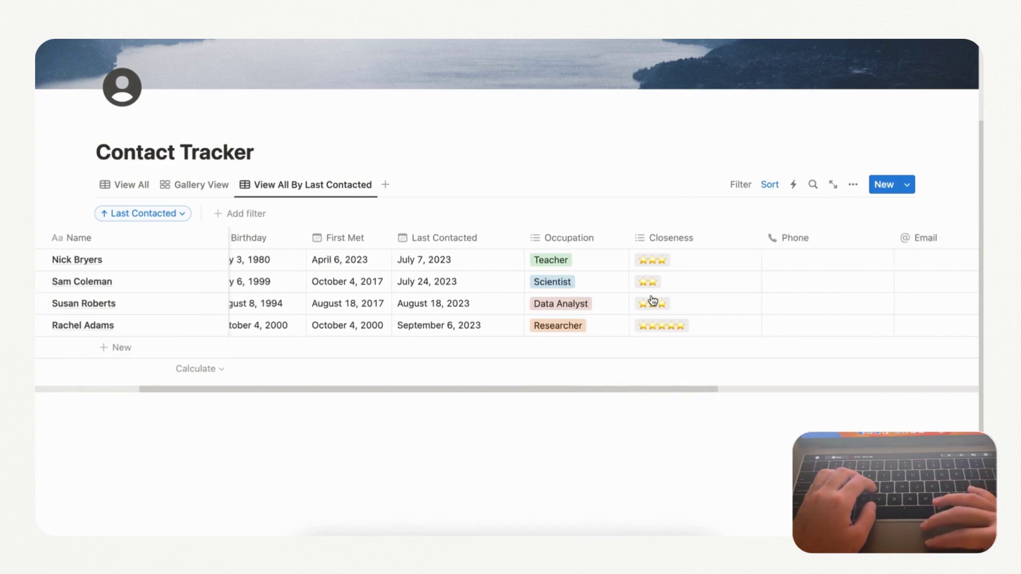
scroll(652, 299, left, 10)
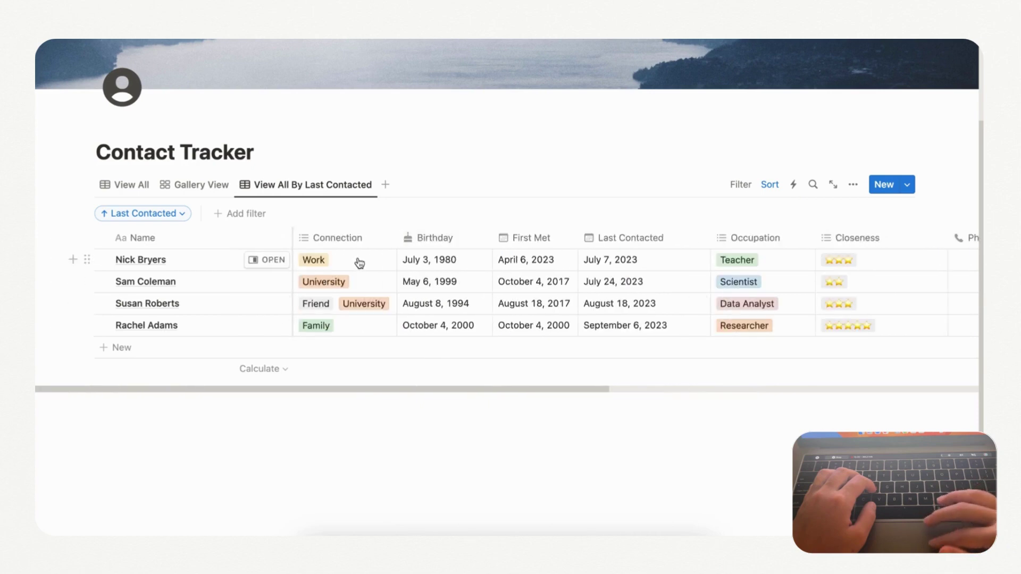
Return to the View All table and show the My Contacts page template options
click(140, 189)
scroll(439, 335, right, 5)
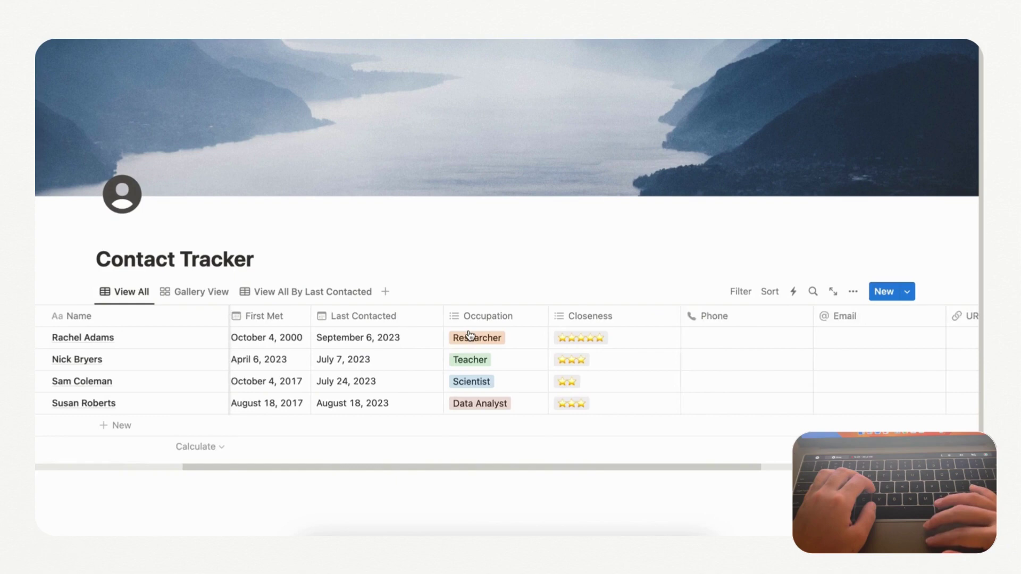
scroll(467, 335, left, 1)
scroll(470, 336, left, 4)
mouse_move(630, 359)
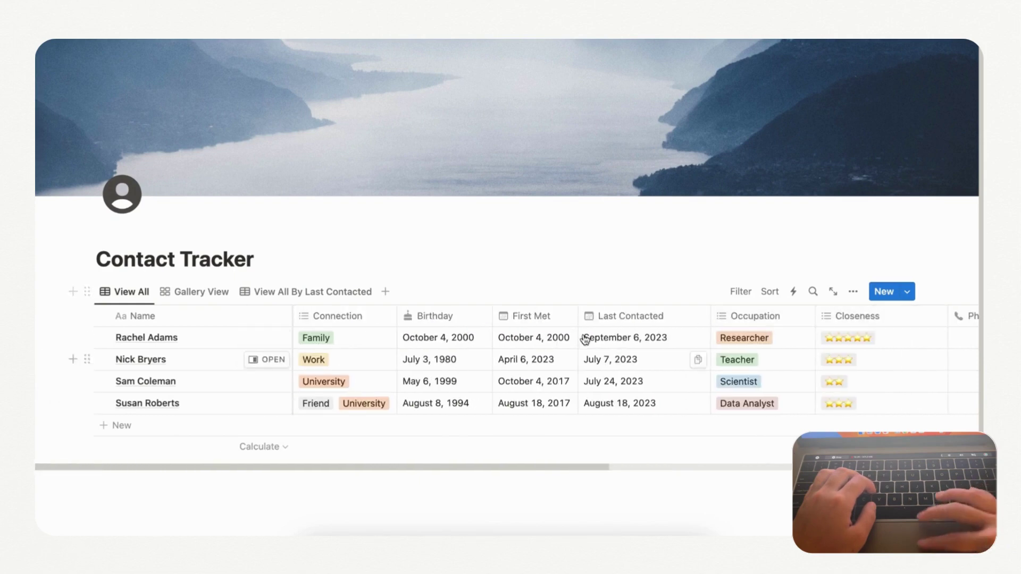
click(909, 294)
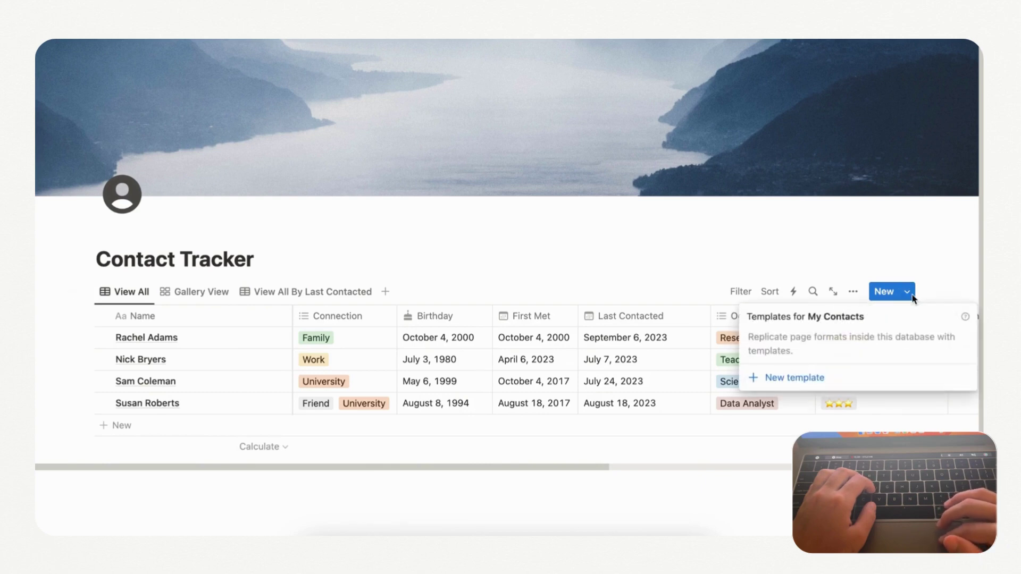
Create a My Contacts template titled 'New Contact entry' and start a block in its body
click(800, 377)
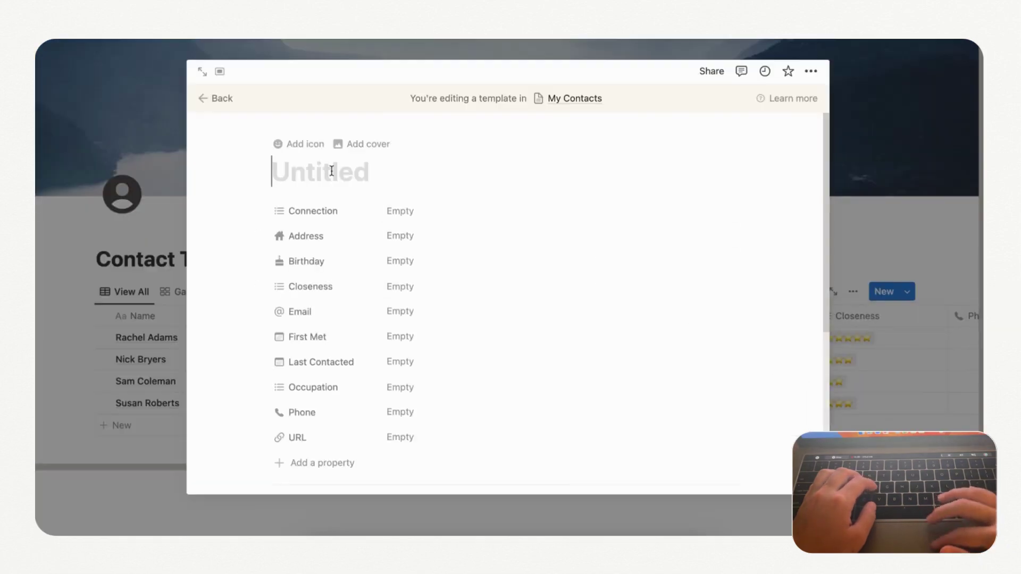
click(303, 172)
text(New Contac)
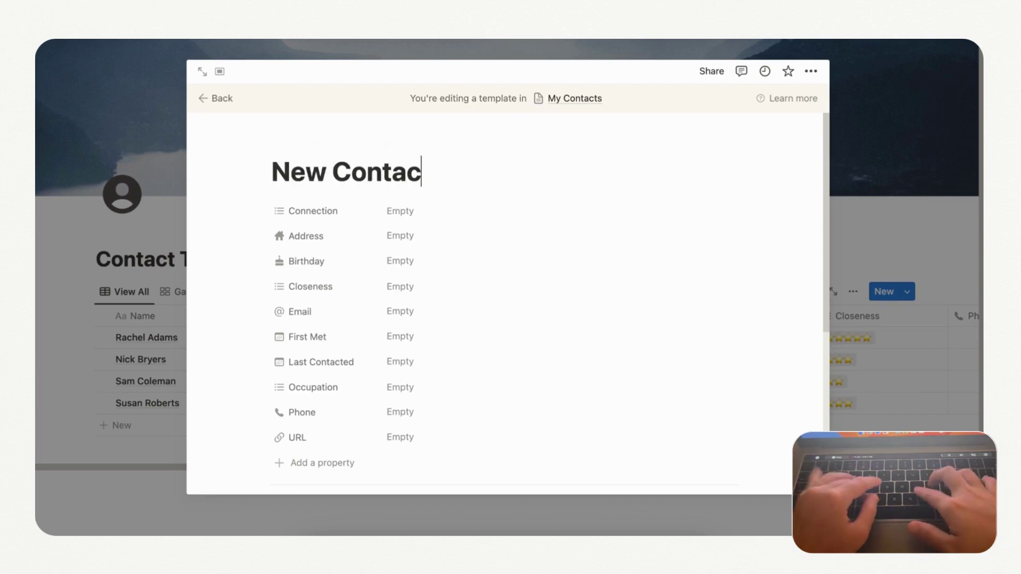
text(t entry)
scroll(447, 239, down, 1)
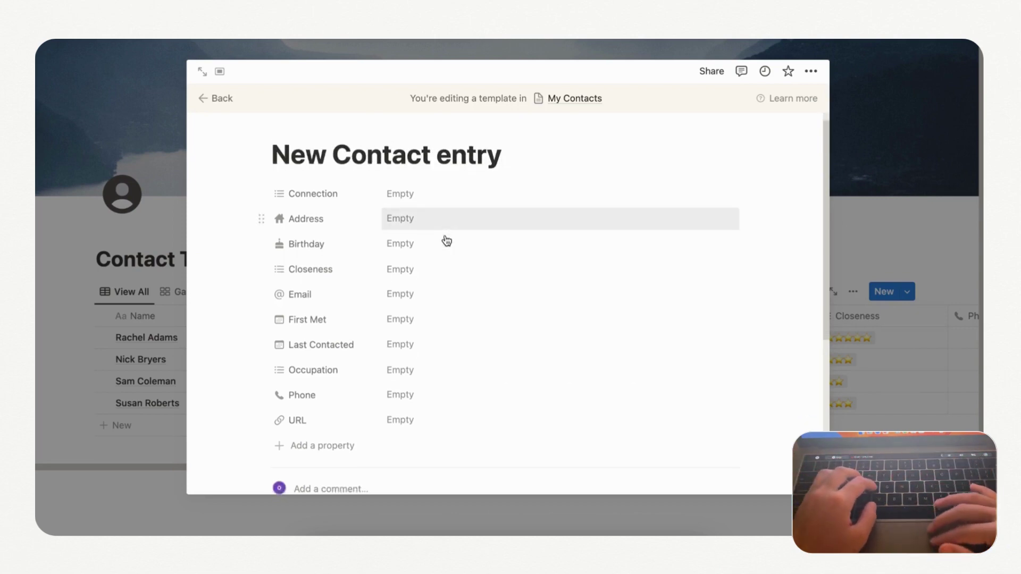
scroll(456, 310, down, 3)
scroll(365, 424, down, 4)
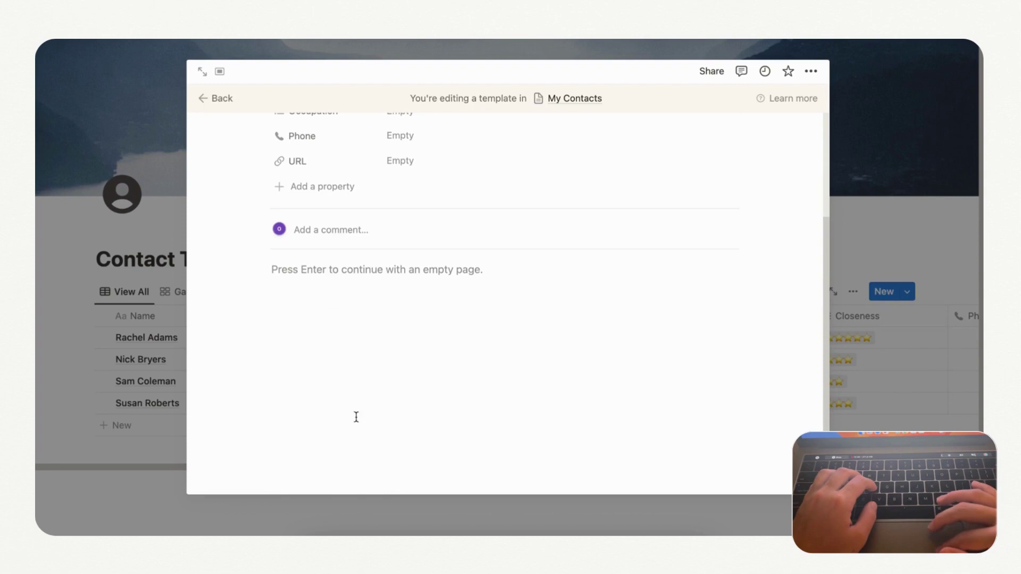
click(300, 284)
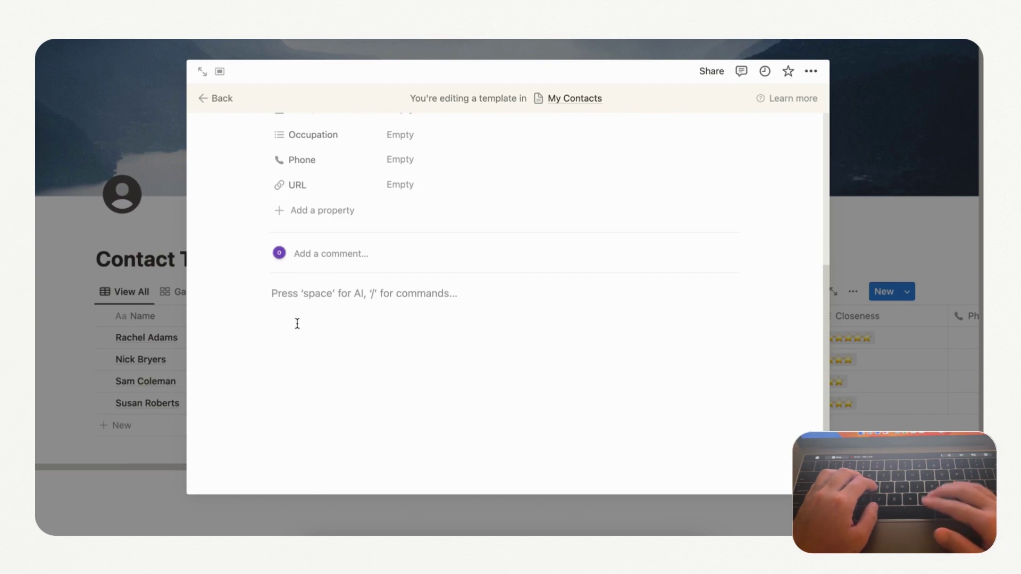
text(Description:)
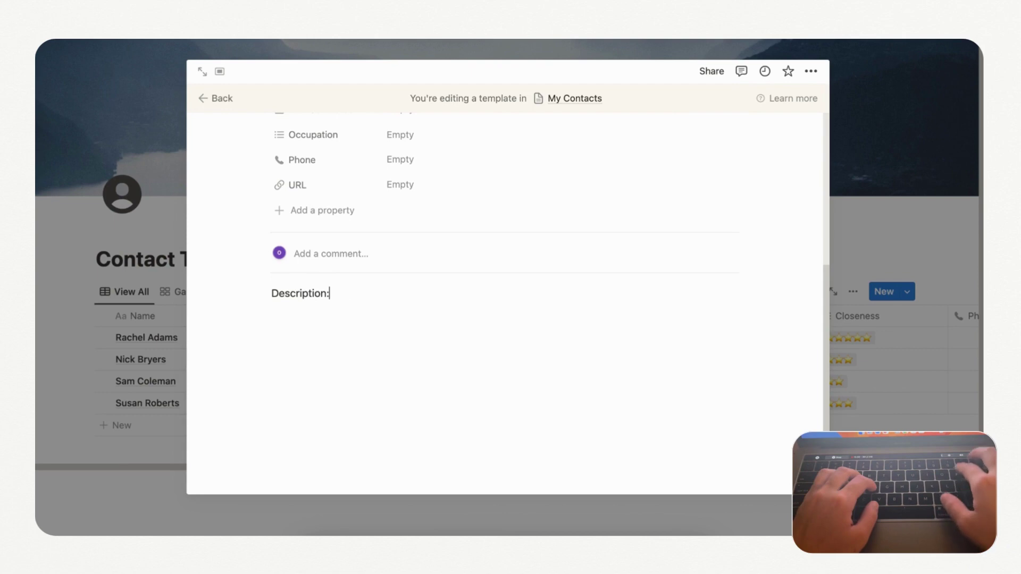
Add 'Likes/Dislikes:' and 'Gift Ideas:' lines with spacing below Description in the template body
key(Return)
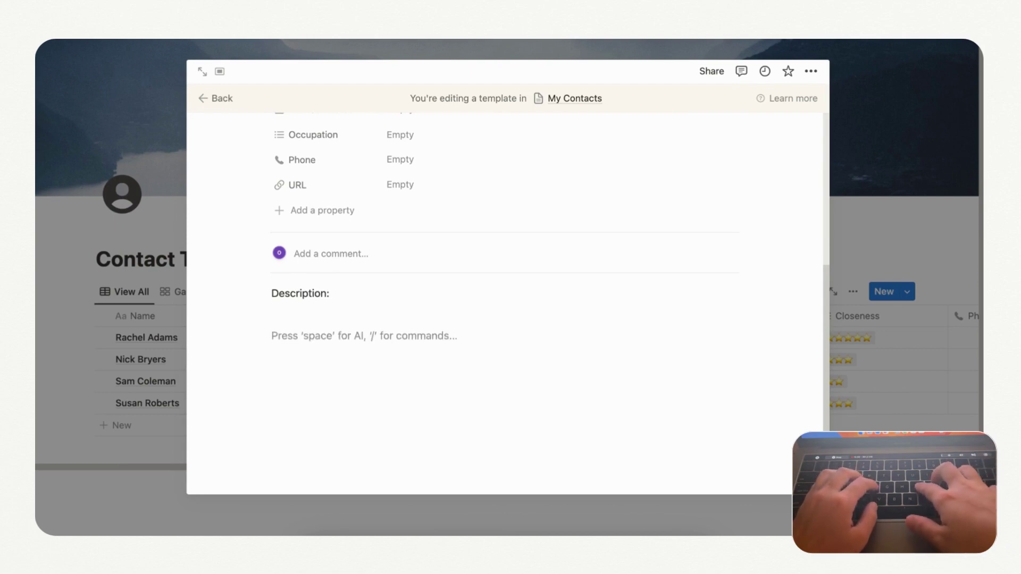
text(What we did last time we met:)
key(Return)
text(L)
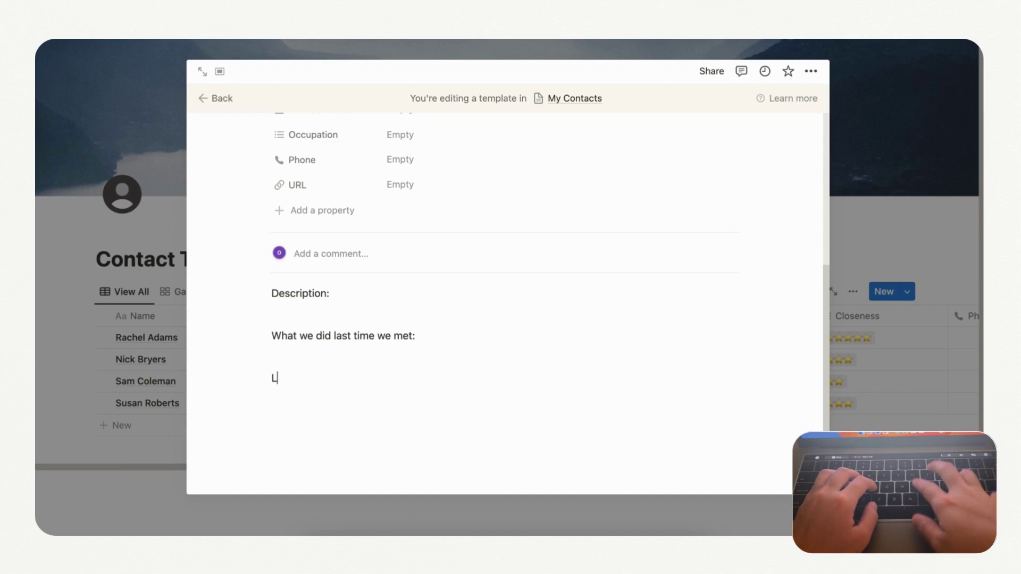
text(ikes/)
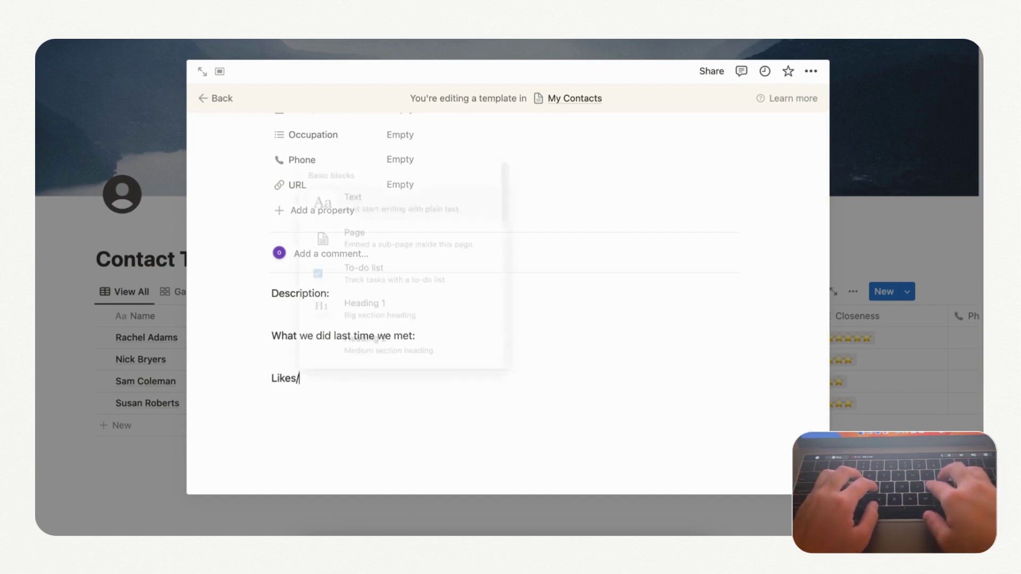
text(Disl)
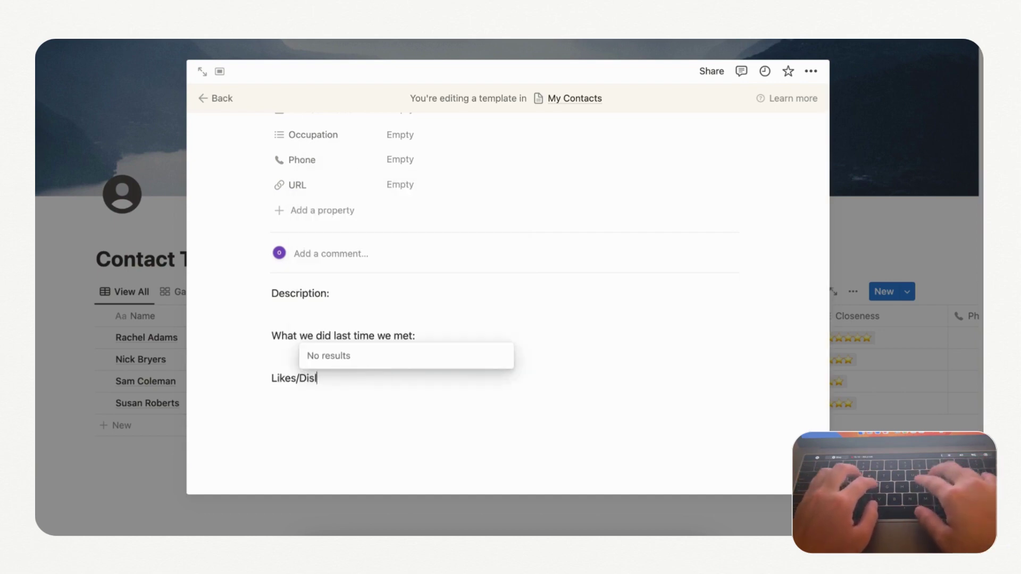
text(ikes)
key(Return)
key(Return)
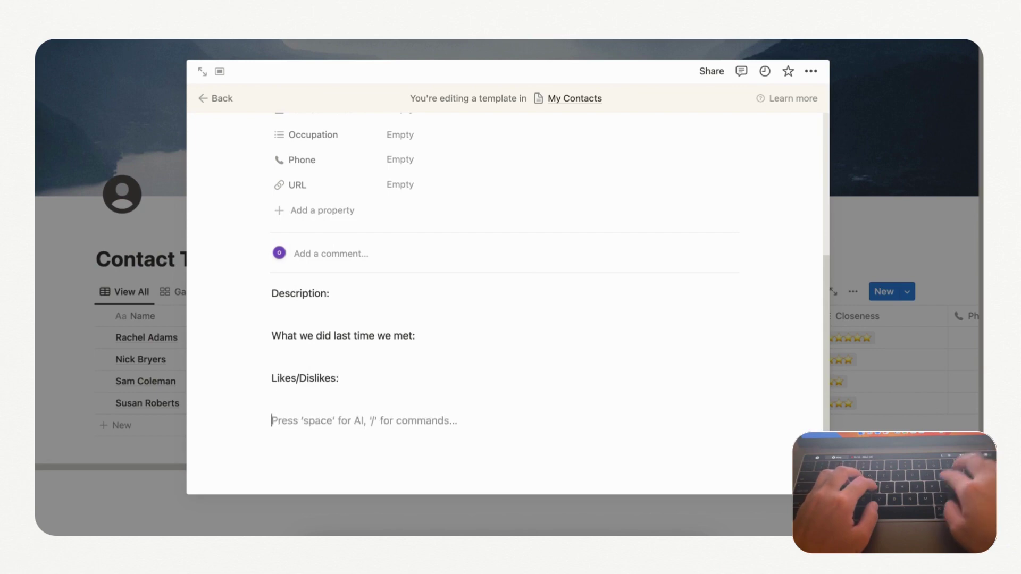
scroll(368, 307, down, 1)
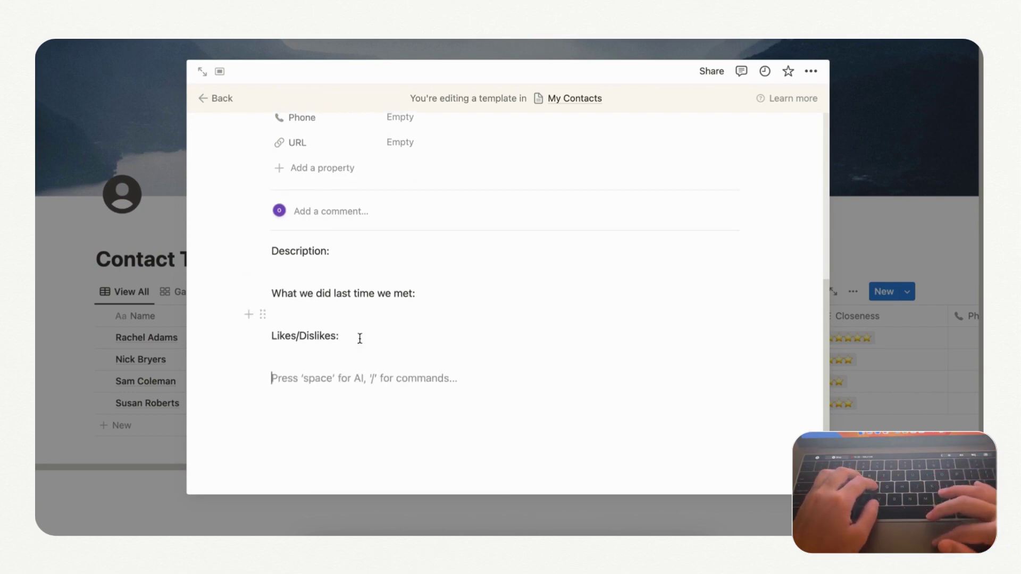
key(Return)
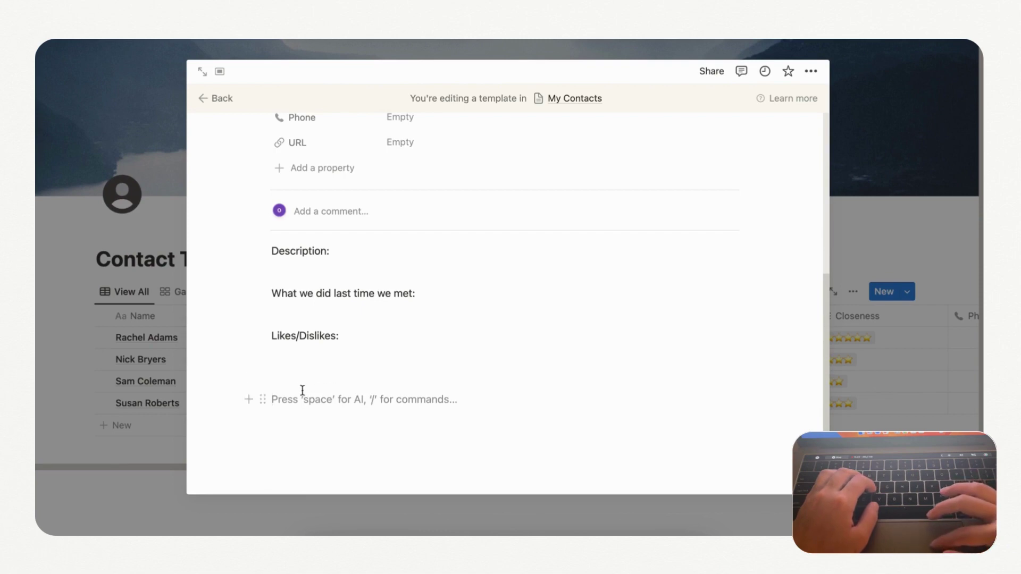
key(BackSpace)
key(Return)
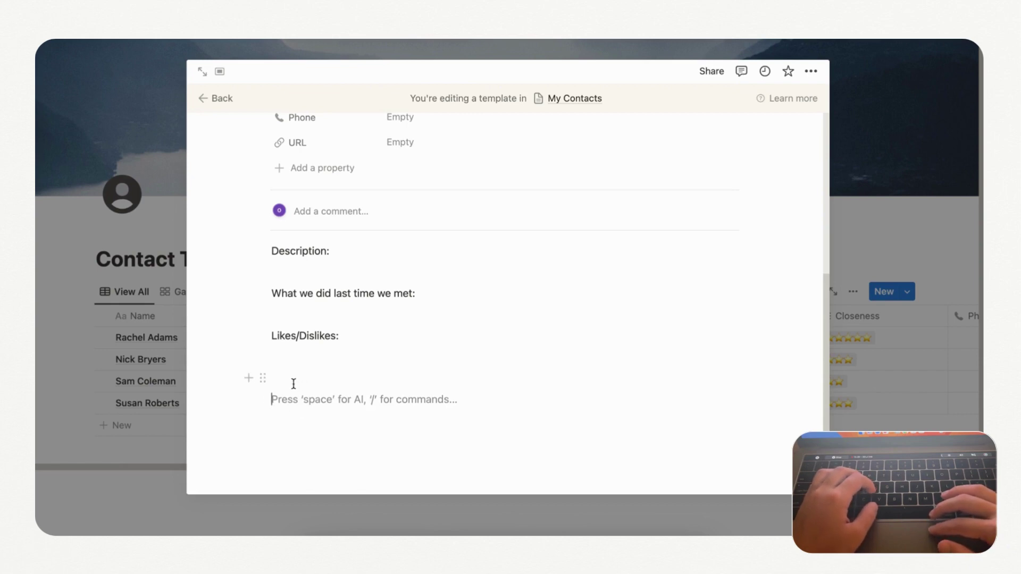
key(BackSpace)
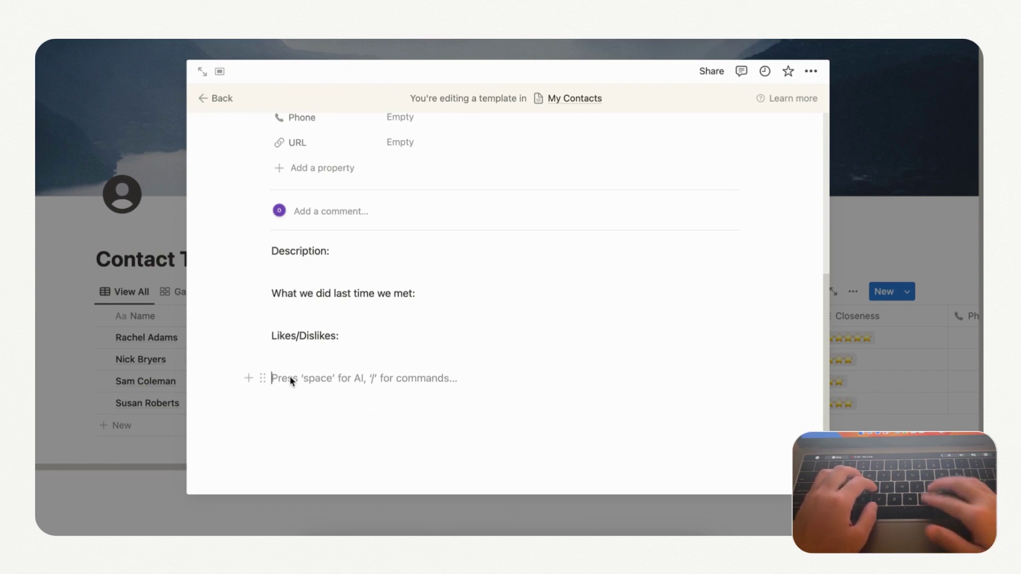
text(Gifts)
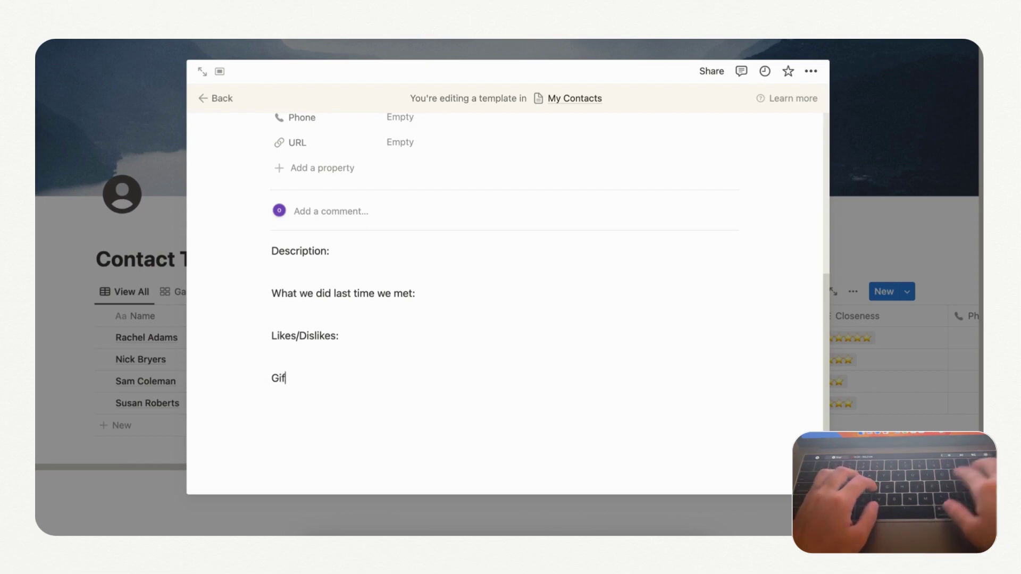
text(t Ideas:)
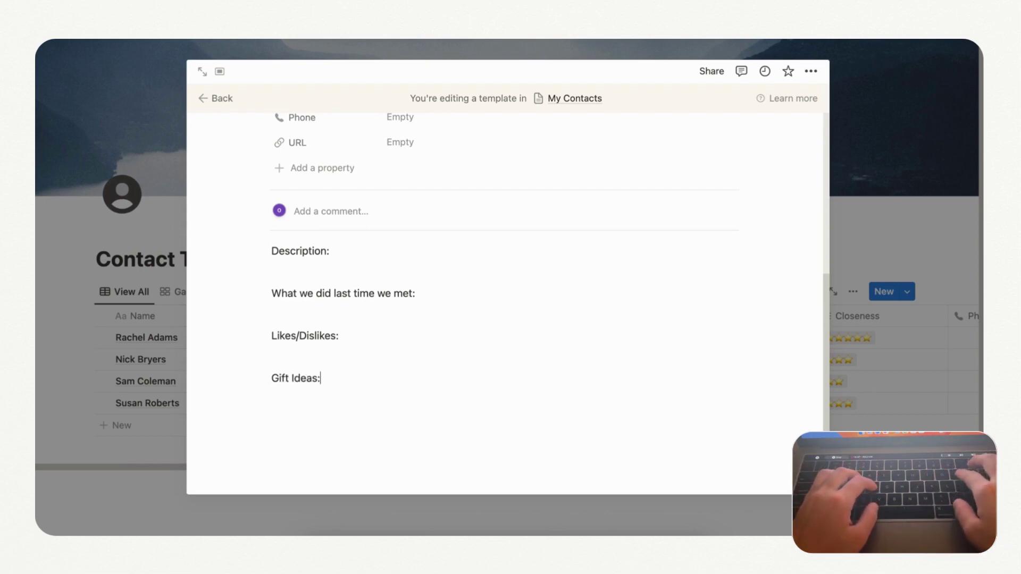
key(Return)
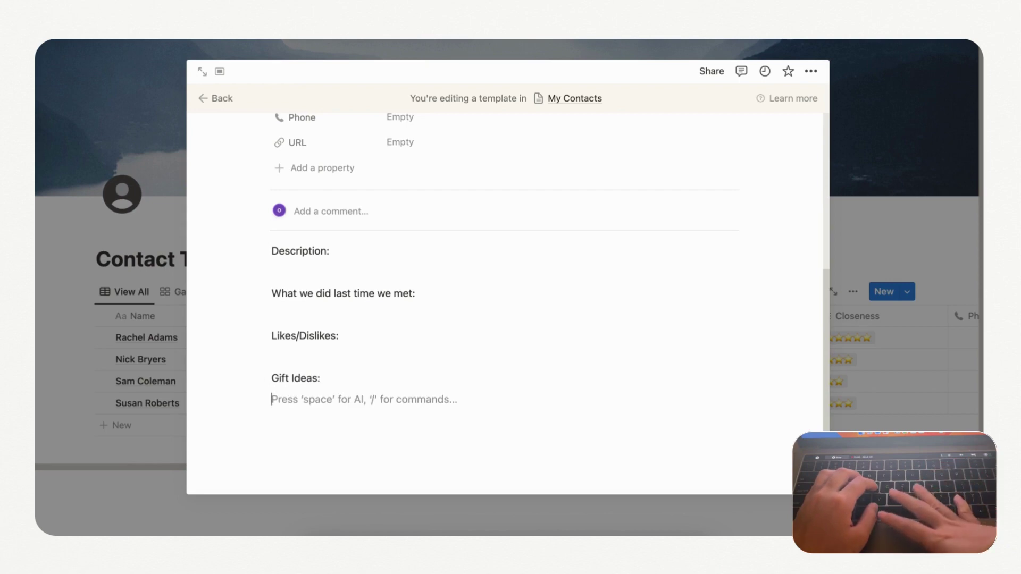
text(/ai)
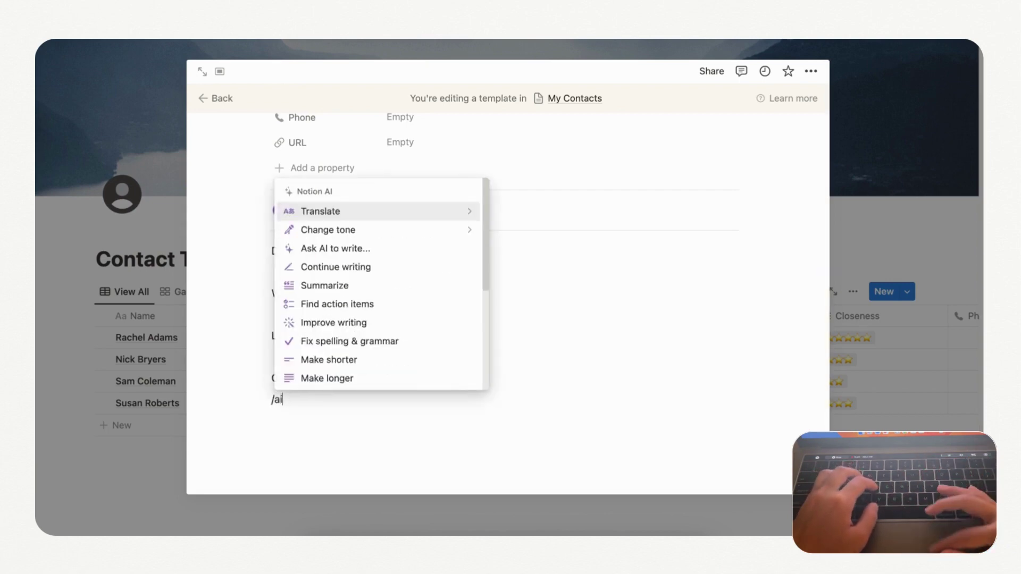
scroll(381, 349, down, 5)
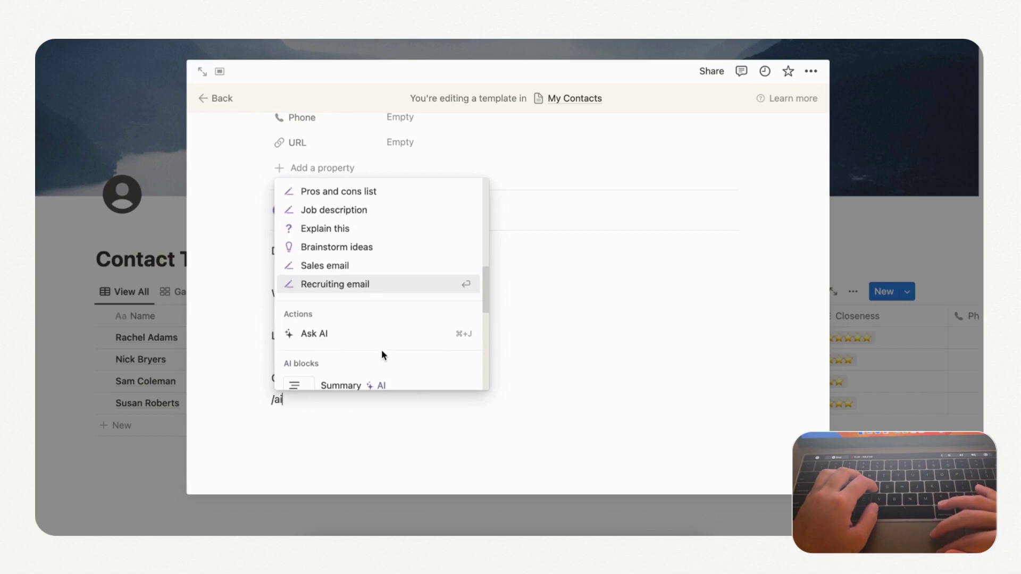
scroll(378, 308, up, 1)
scroll(380, 310, down, 3)
scroll(378, 309, down, 5)
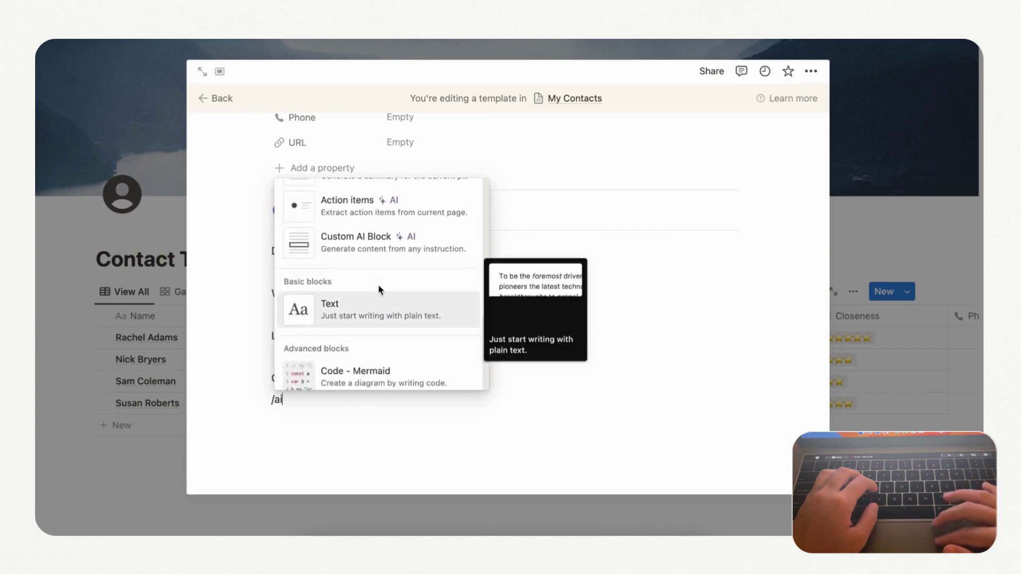
scroll(378, 274, up, 2)
scroll(359, 356, up, 1)
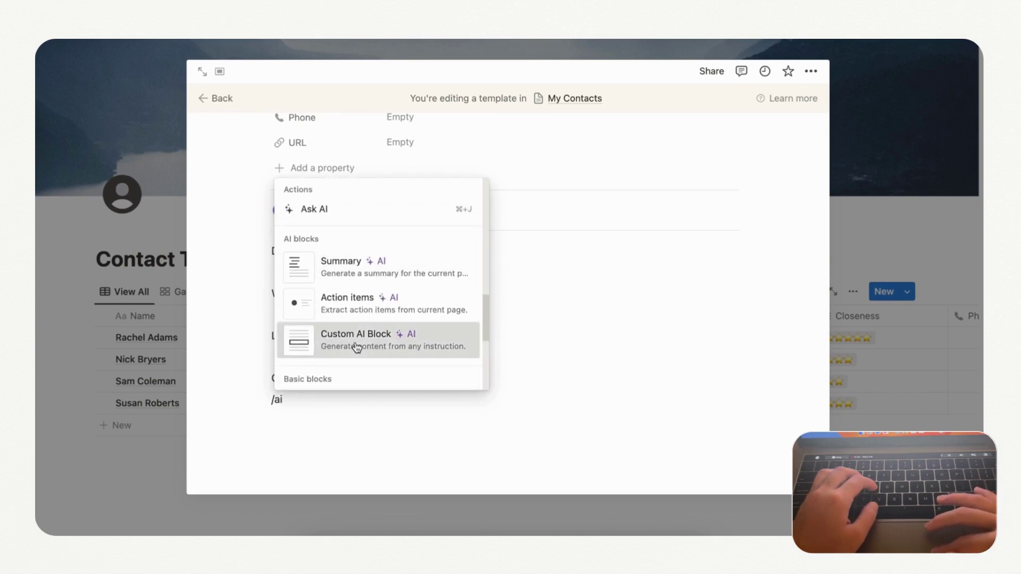
Insert a Custom AI Block asking for a good gift for this person and generate suggestions
click(357, 347)
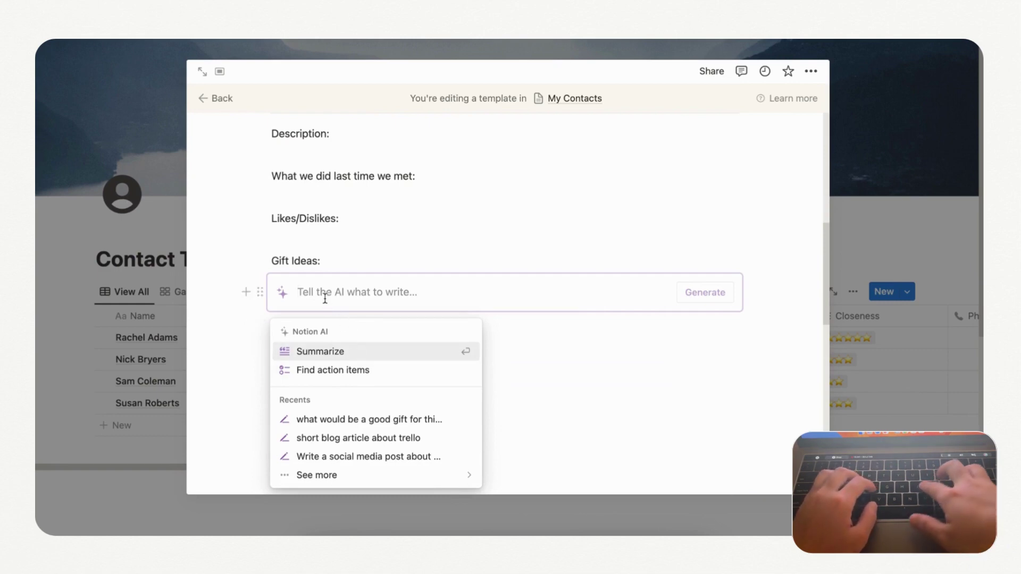
text(What wou)
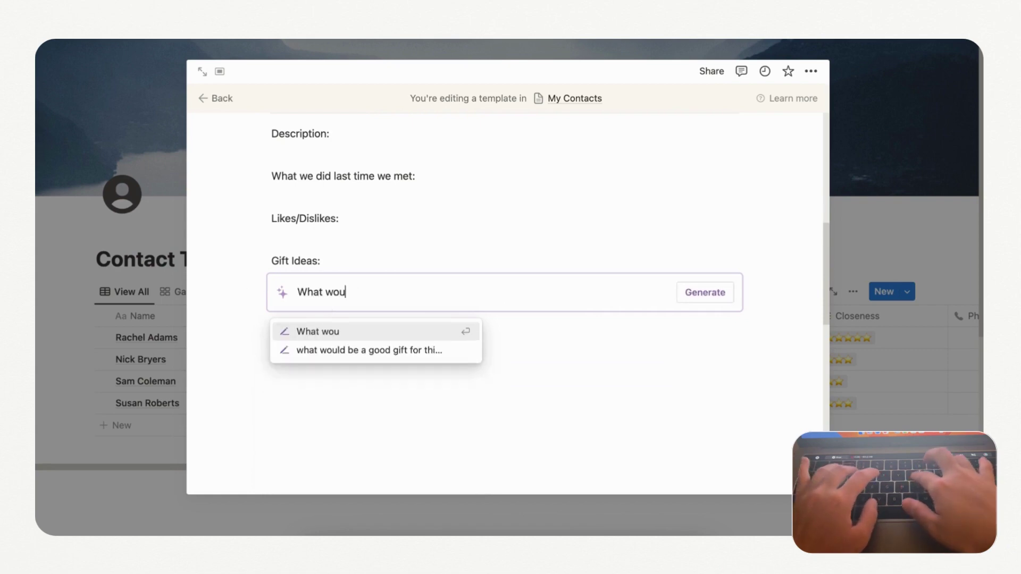
text(ld be a good gi)
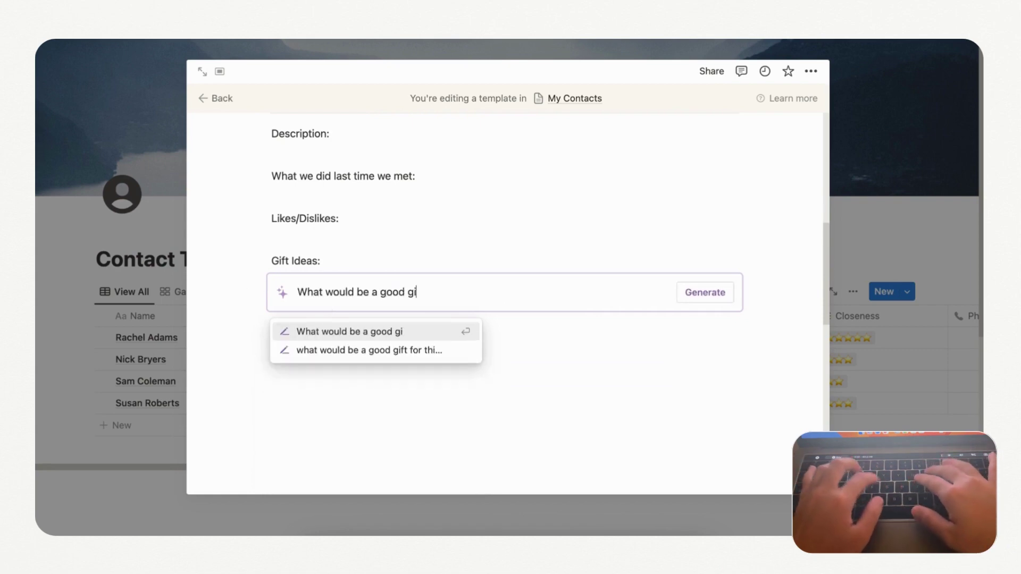
text(ft for thi p)
key(BackSpace)
key(BackSpace)
text(s)
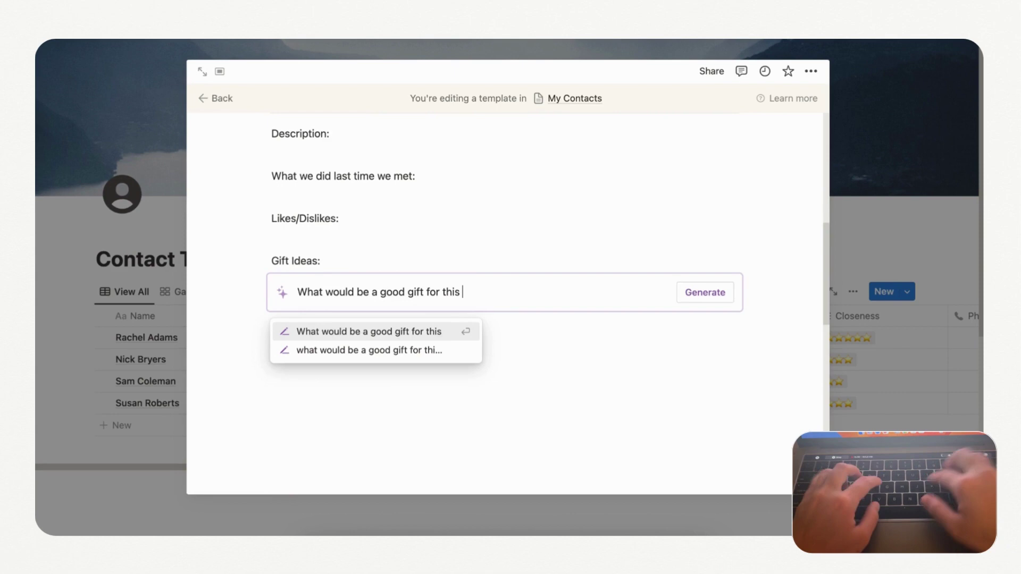
text( person?)
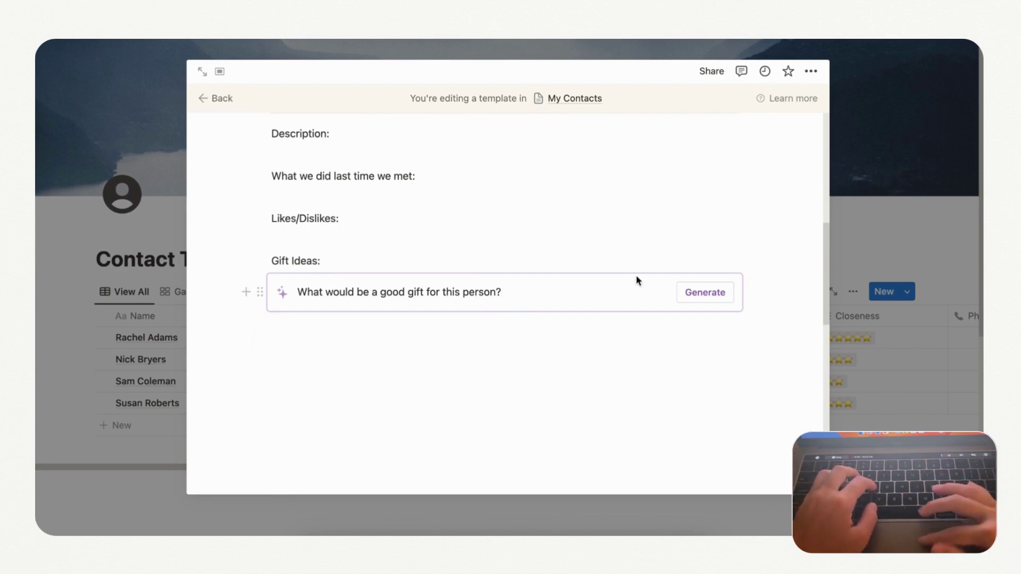
click(707, 292)
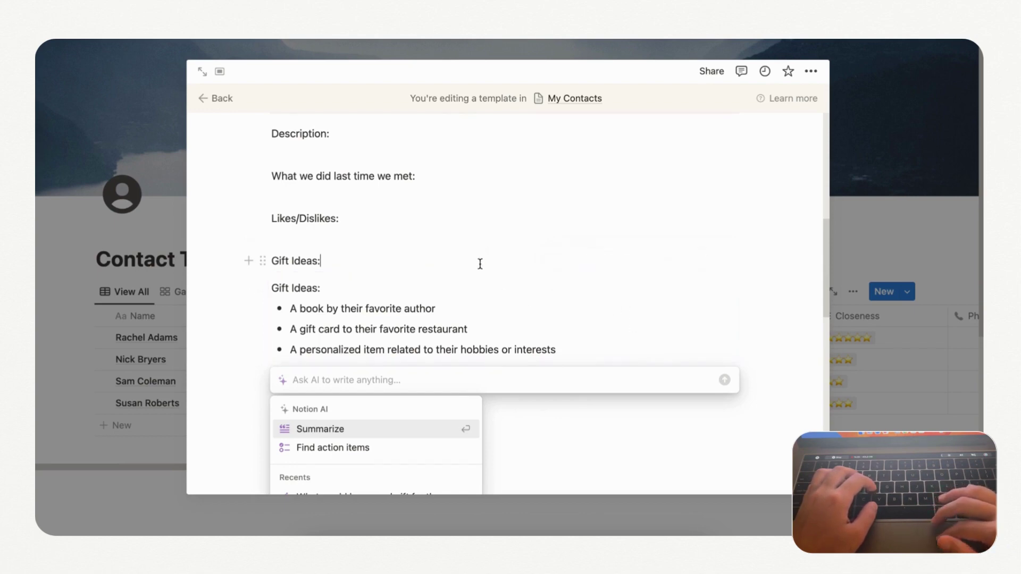
scroll(353, 271, up, 2)
scroll(354, 277, up, 2)
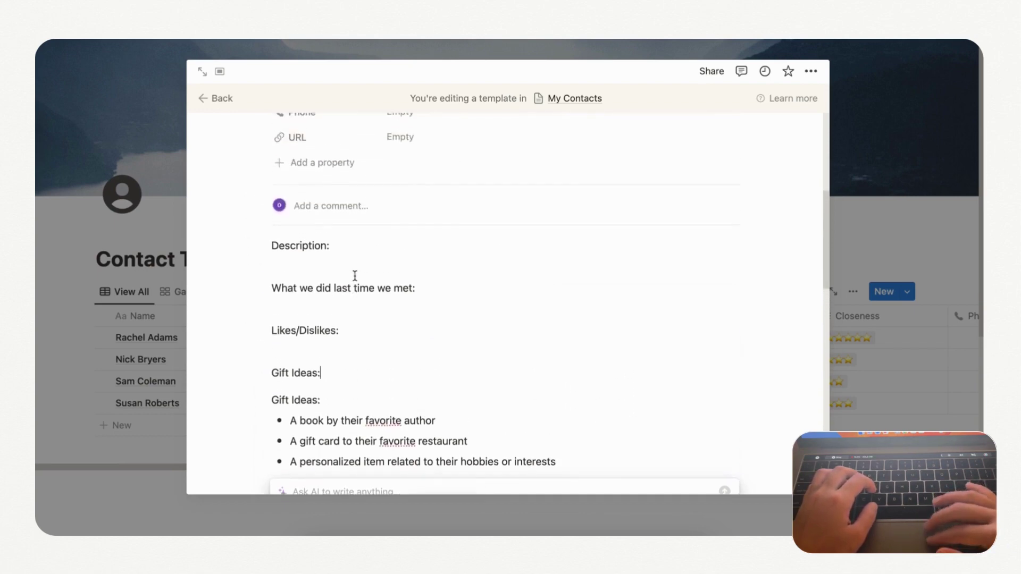
scroll(354, 277, up, 1)
Make Description and the next section label Heading 3, then exit the template editor
click(263, 286)
mouse_move(124, 249)
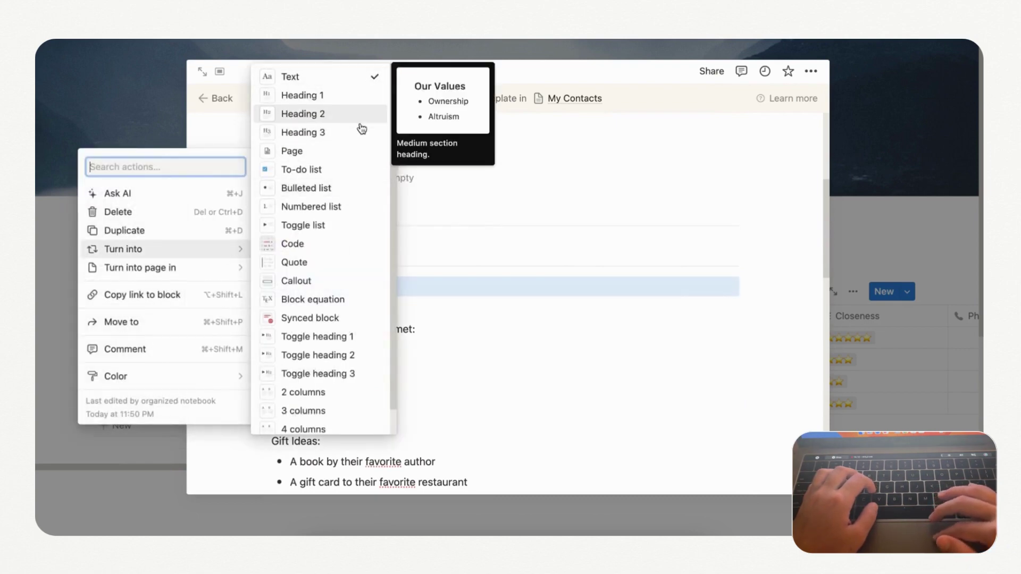
click(351, 130)
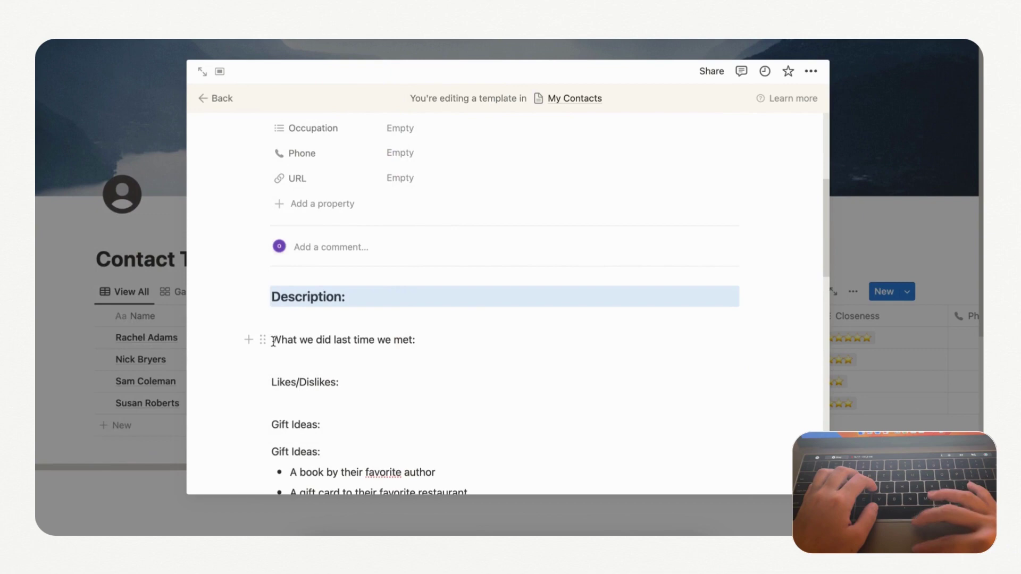
click(263, 340)
mouse_move(164, 303)
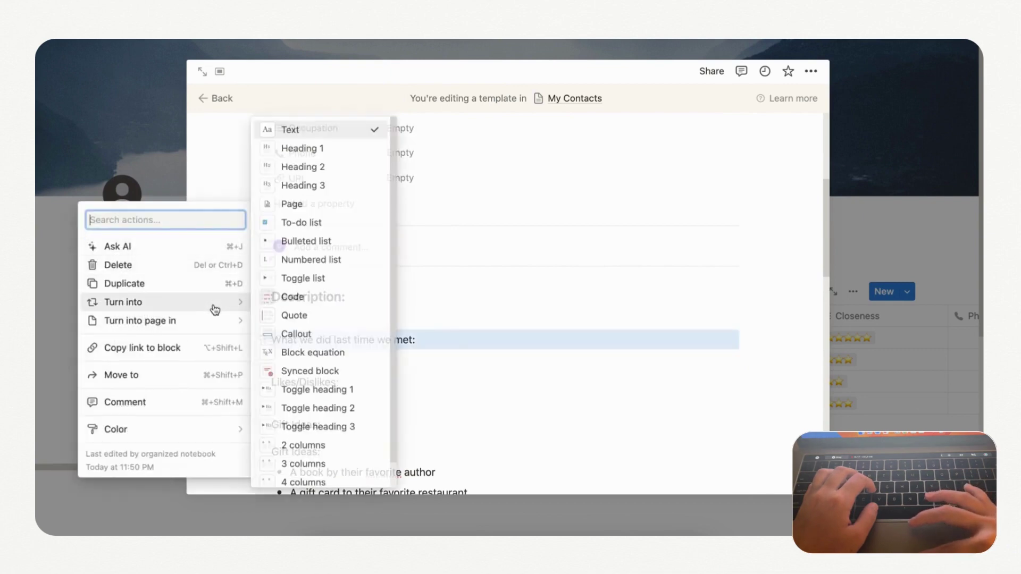
click(311, 102)
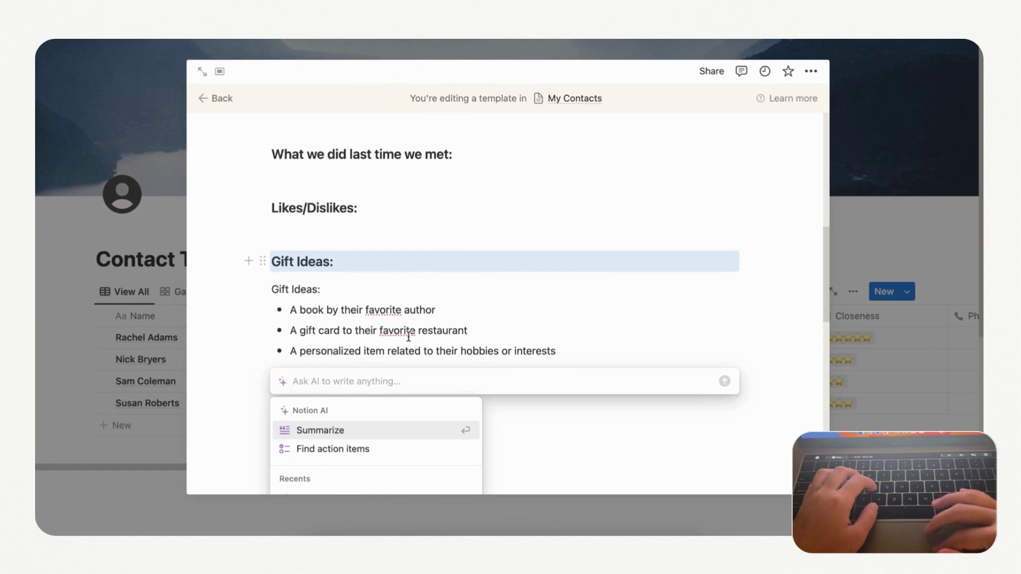
click(211, 100)
mouse_move(160, 230)
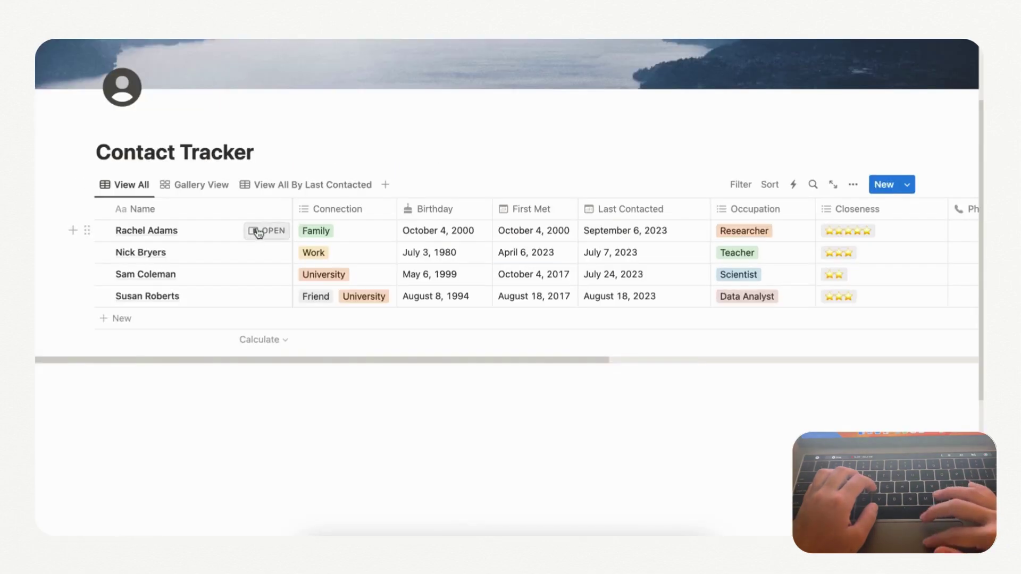
click(267, 231)
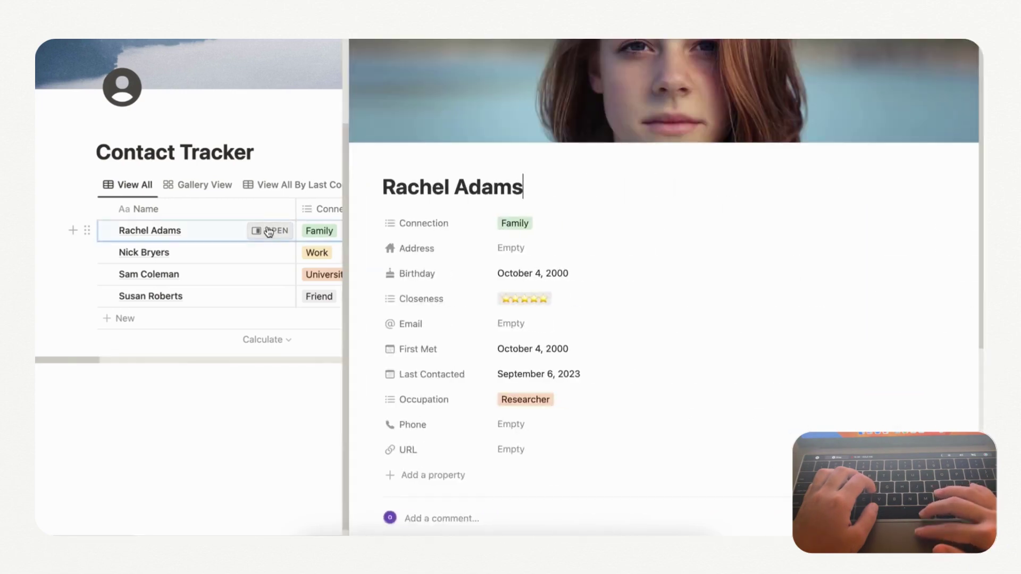
scroll(463, 363, down, 5)
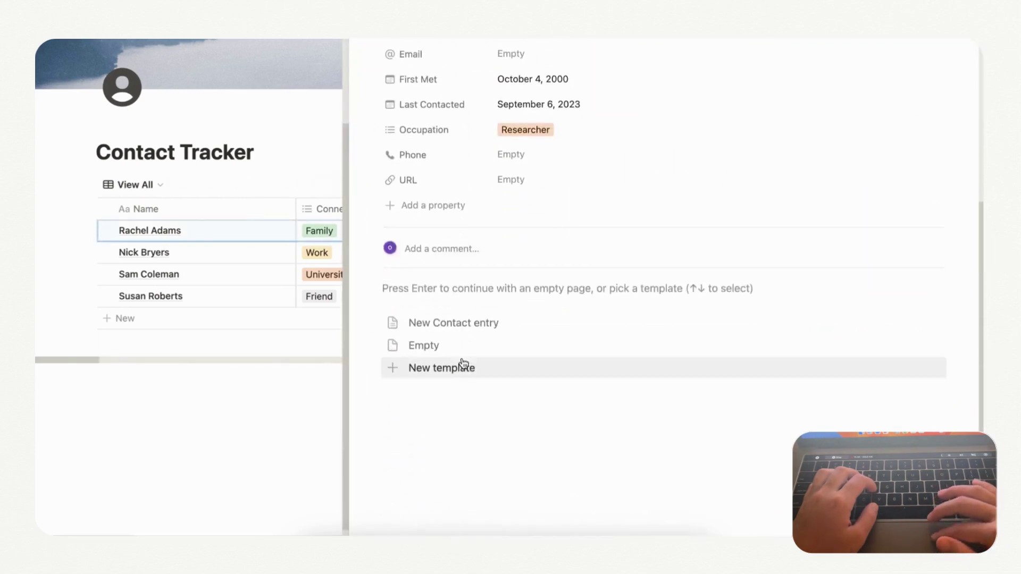
click(436, 324)
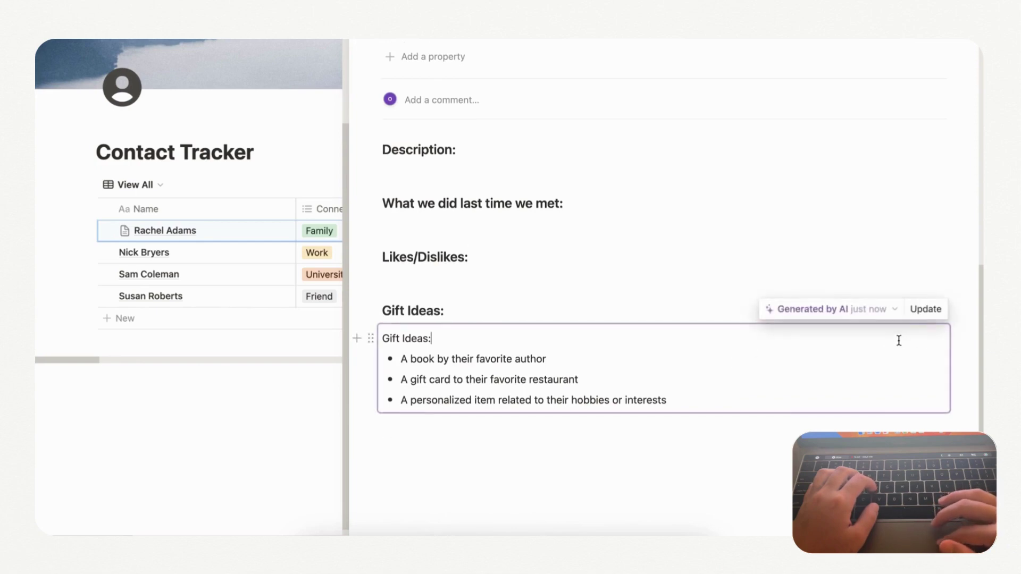
mouse_move(665, 369)
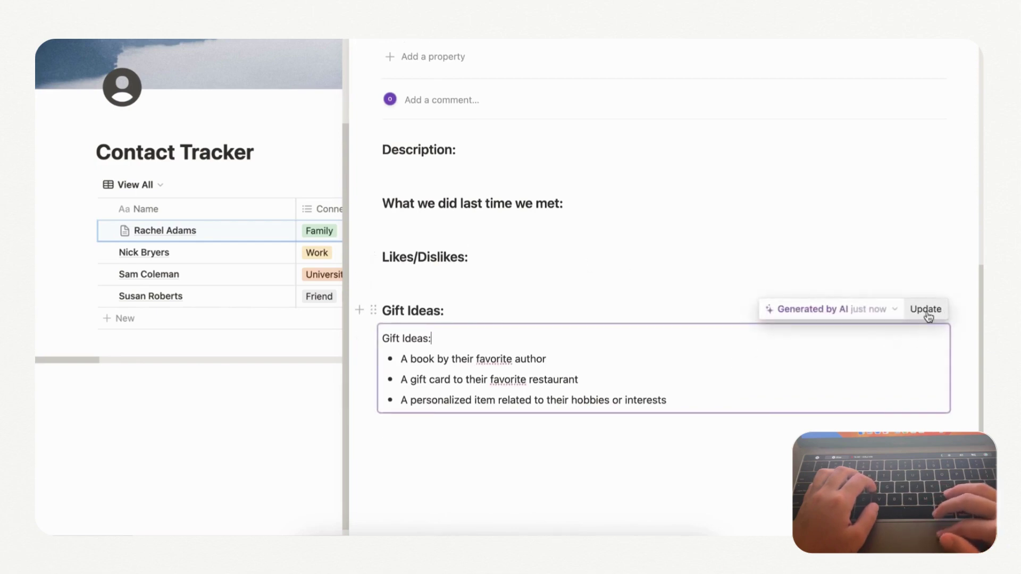
Add four Likes/Dislikes bullets, including likes cats, dislikes dogs and no pasta, then regenerate gift ideas
click(485, 258)
text(- )
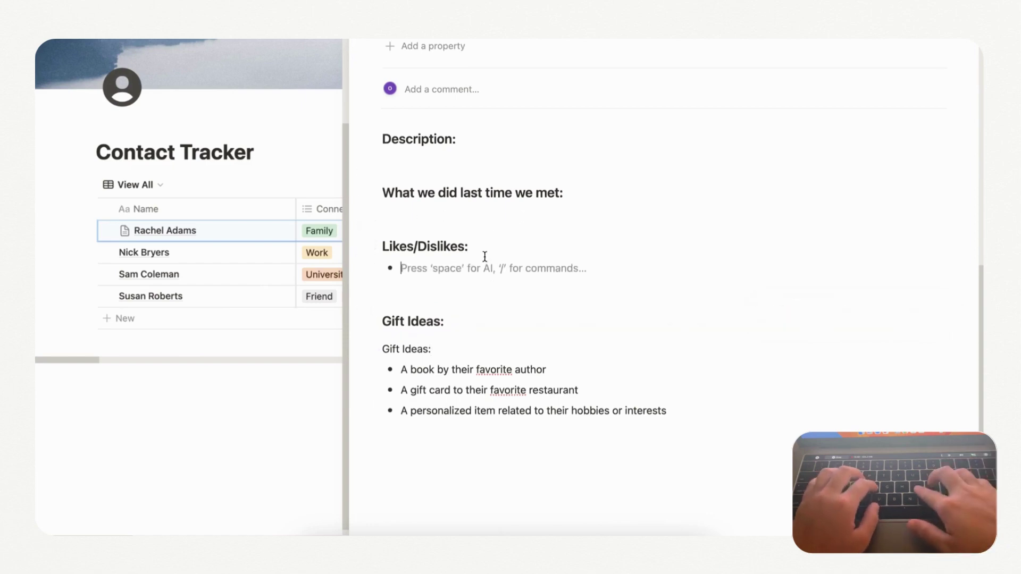
text(likes cats)
key(Return)
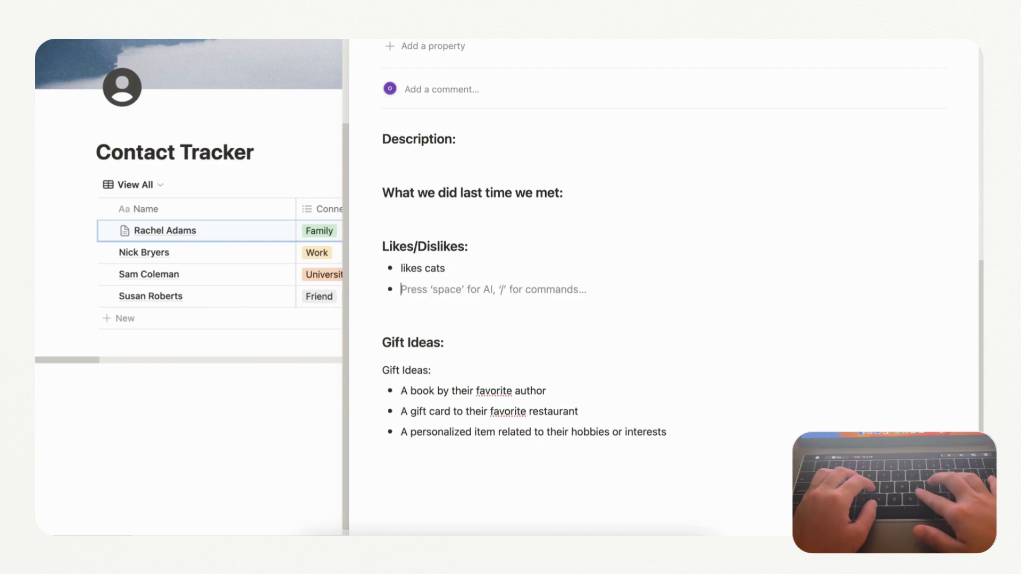
text(ddislike)
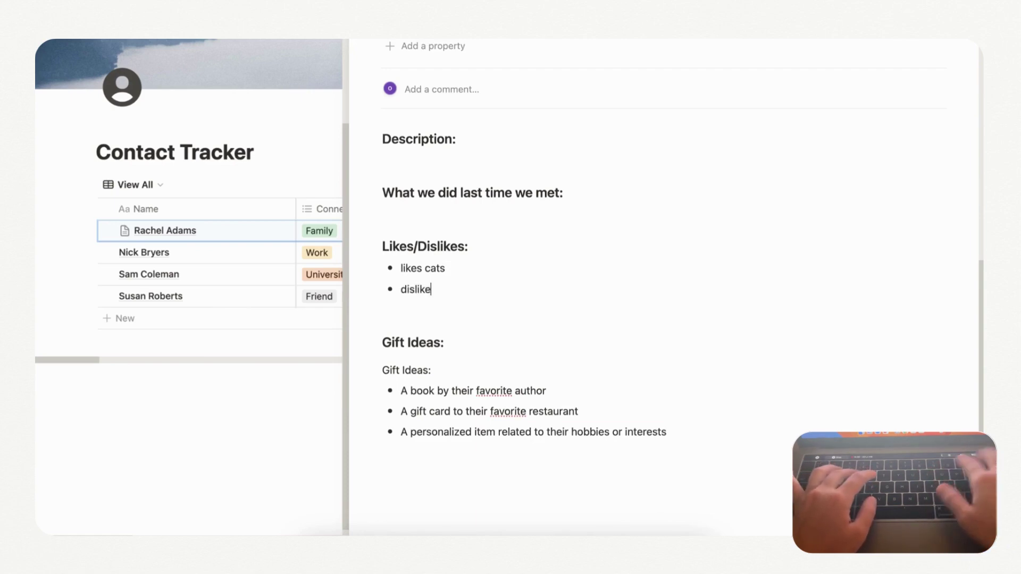
text(s dogs)
key(Return)
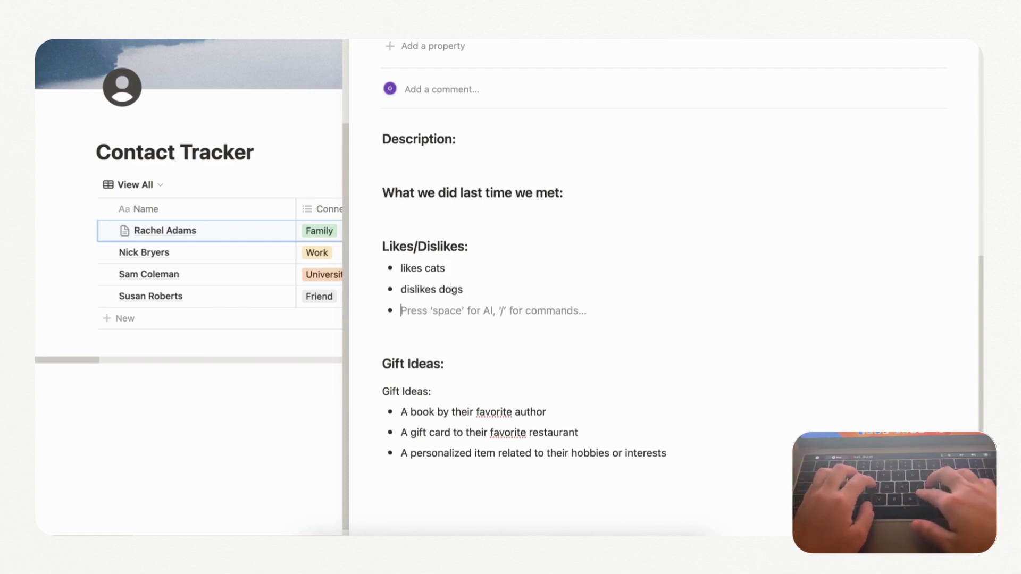
text(doesn't like )
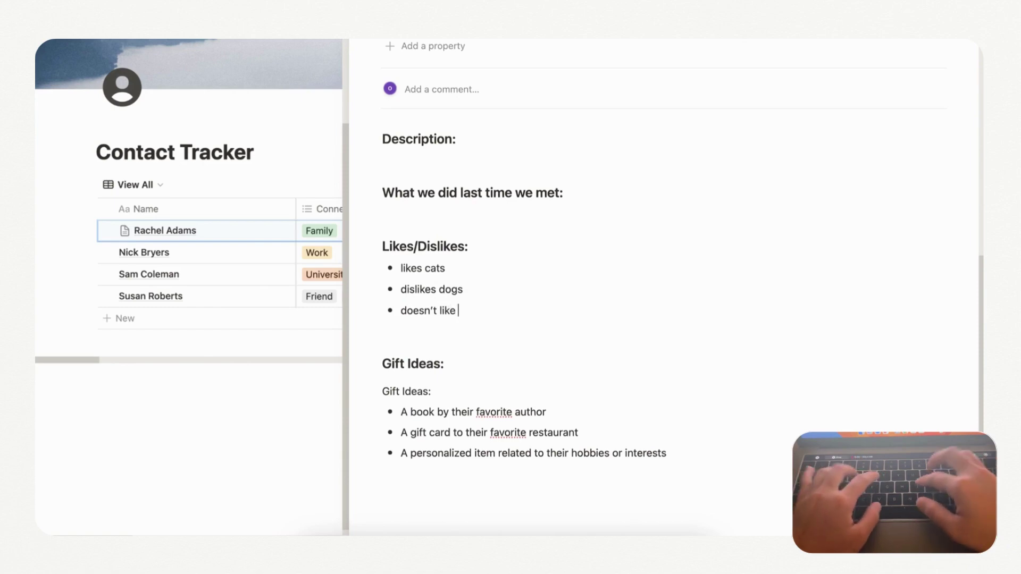
text(pasta)
key(Return)
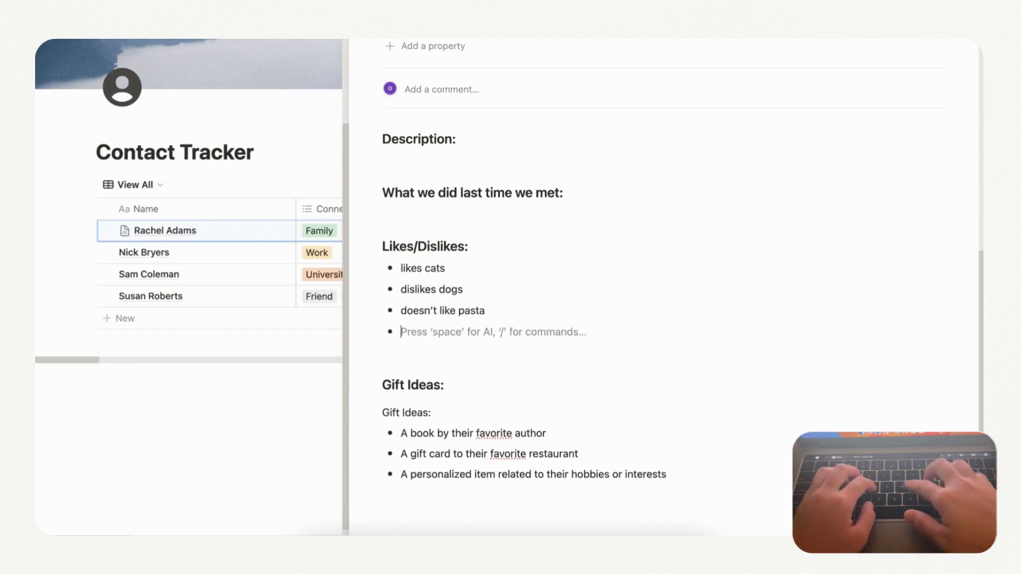
text(has a painting hobb)
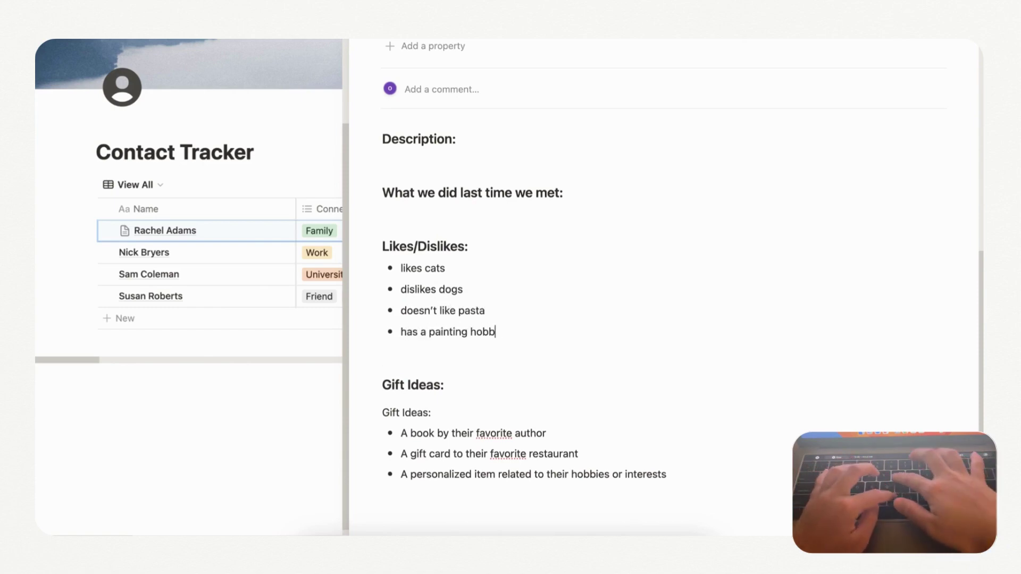
text(y)
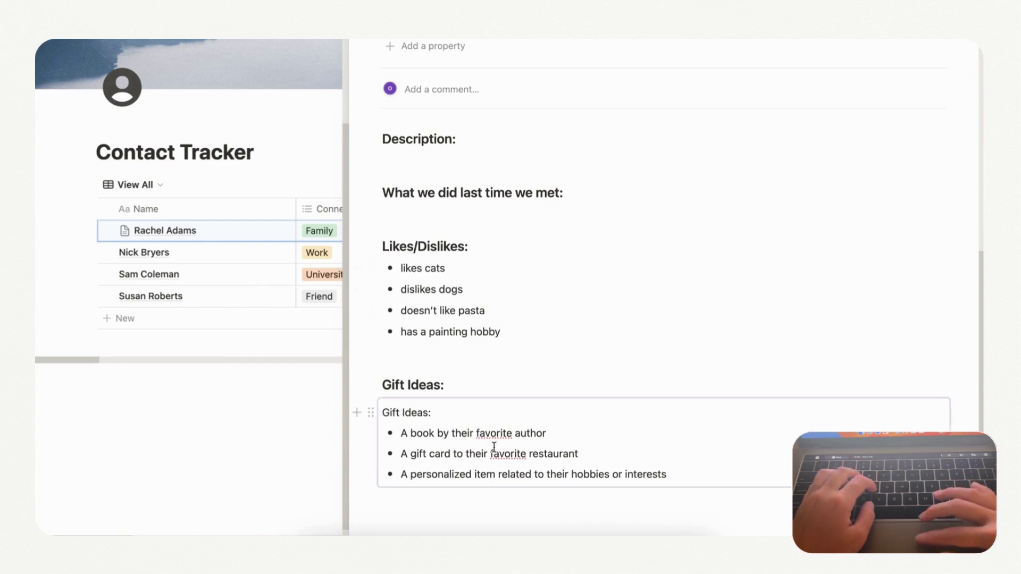
mouse_move(663, 443)
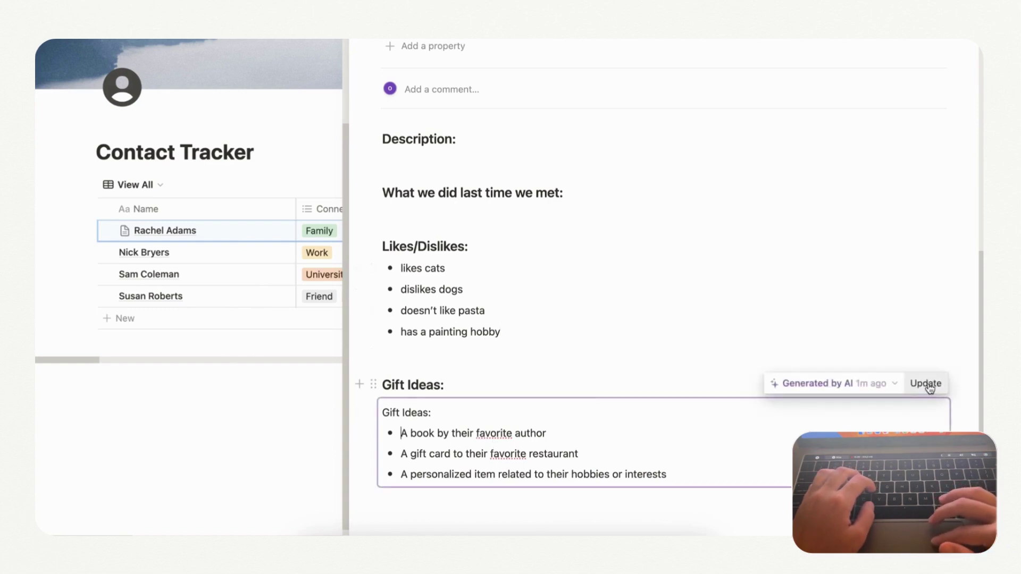
click(928, 386)
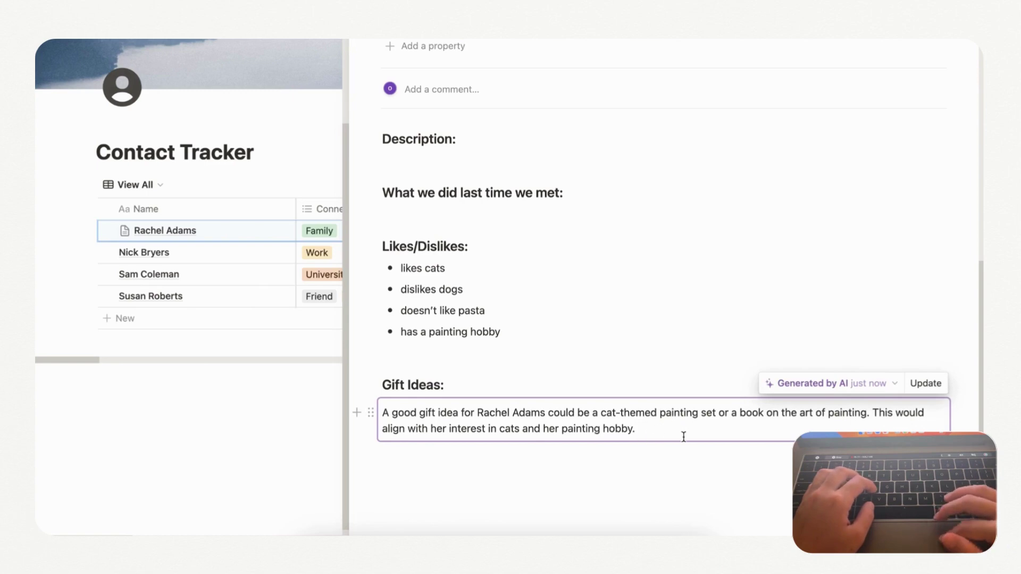
scroll(631, 439, up, 1)
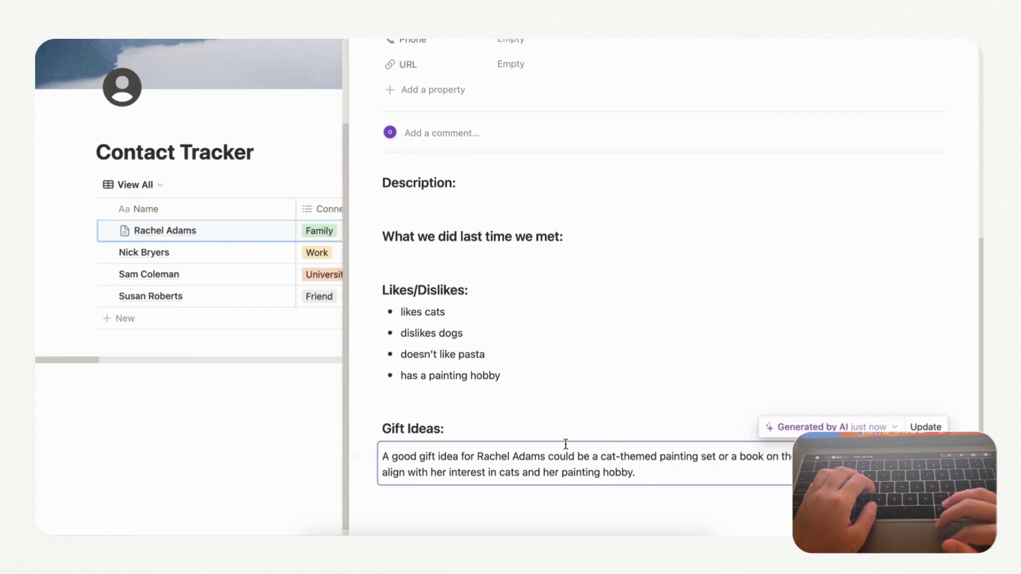
scroll(565, 443, up, 2)
scroll(499, 442, up, 3)
scroll(484, 369, up, 3)
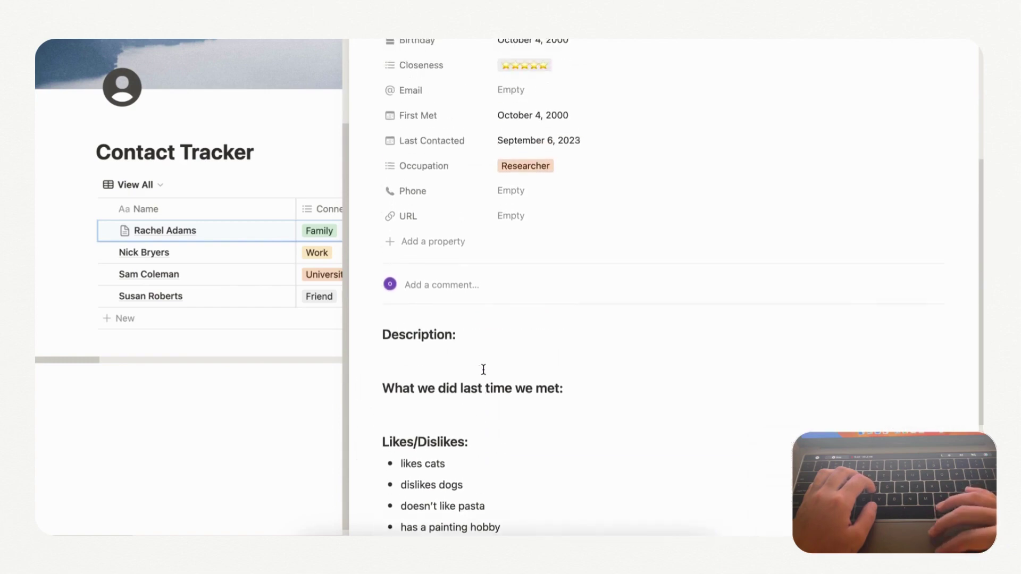
scroll(466, 337, up, 1)
scroll(465, 346, up, 3)
scroll(467, 345, down, 8)
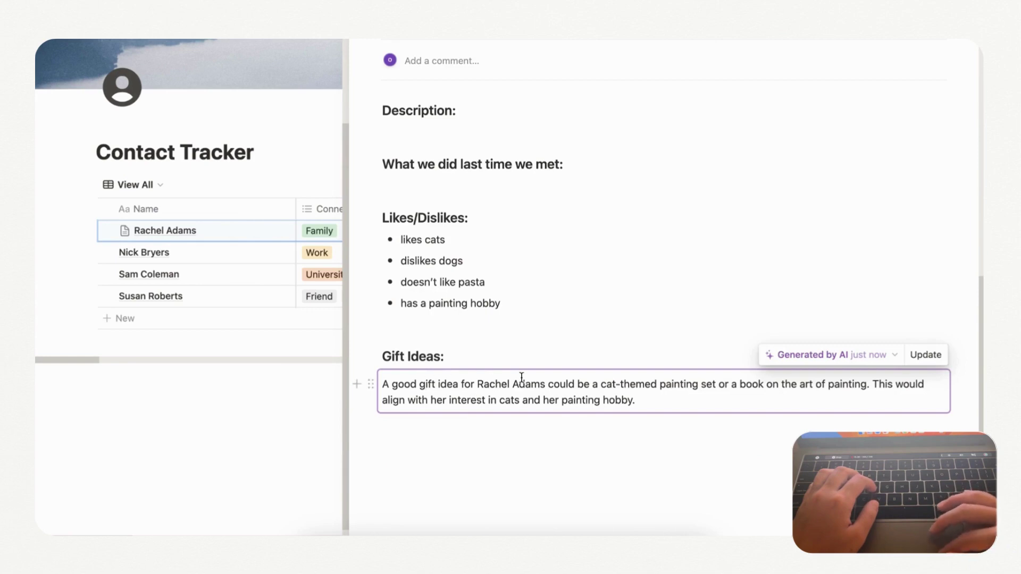
scroll(510, 319, up, 1)
scroll(479, 239, up, 2)
Log a 10/04/2023 brunch at the nearby restaurant as the last meeting, then close the page
click(402, 272)
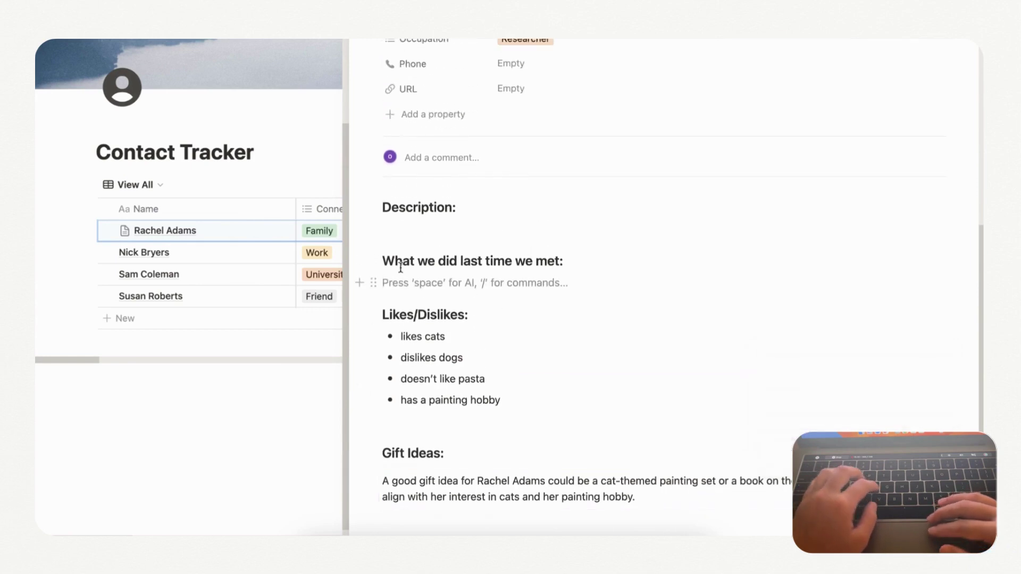
text(-)
key(space)
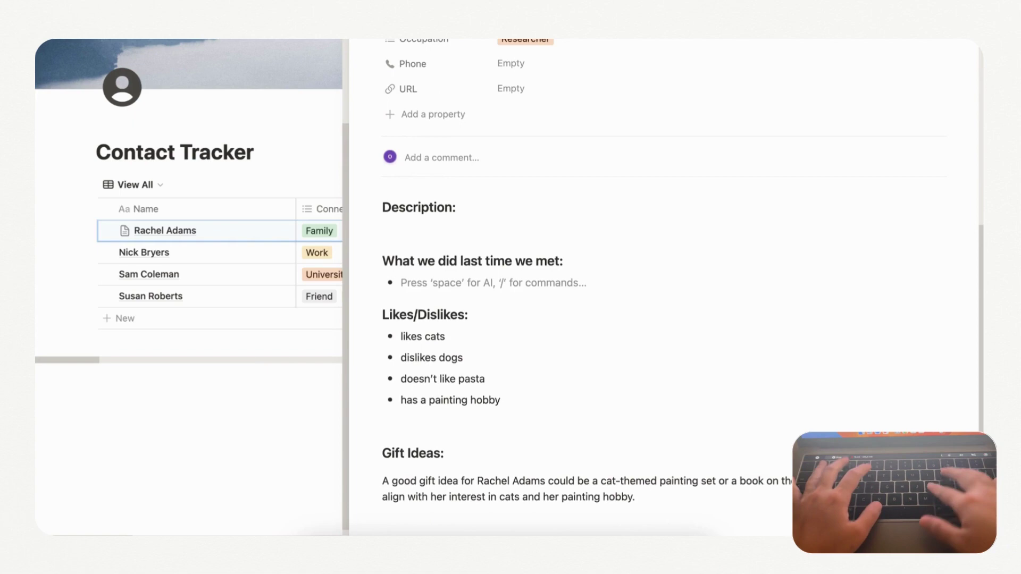
text(10/)
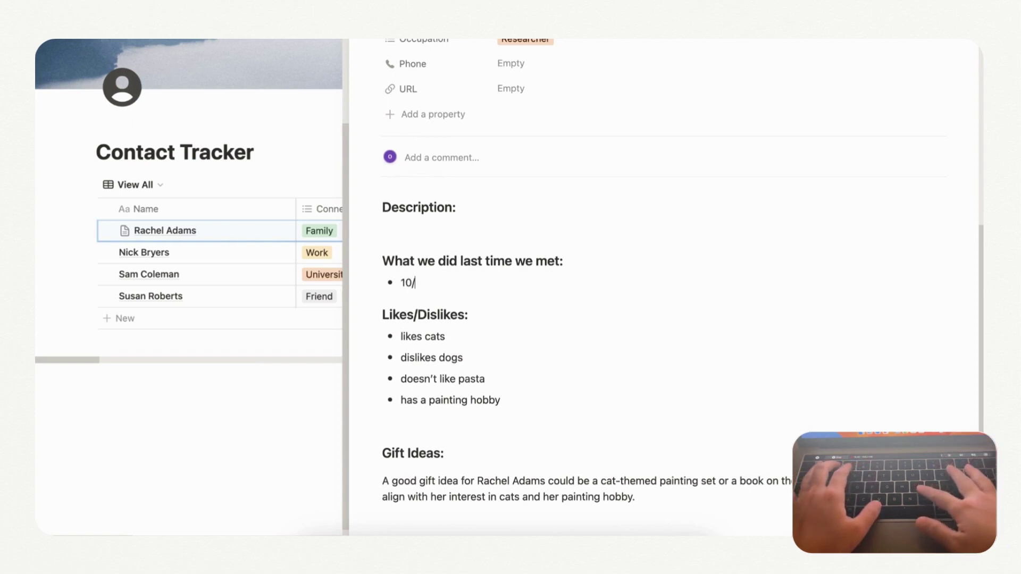
text(04/2023)
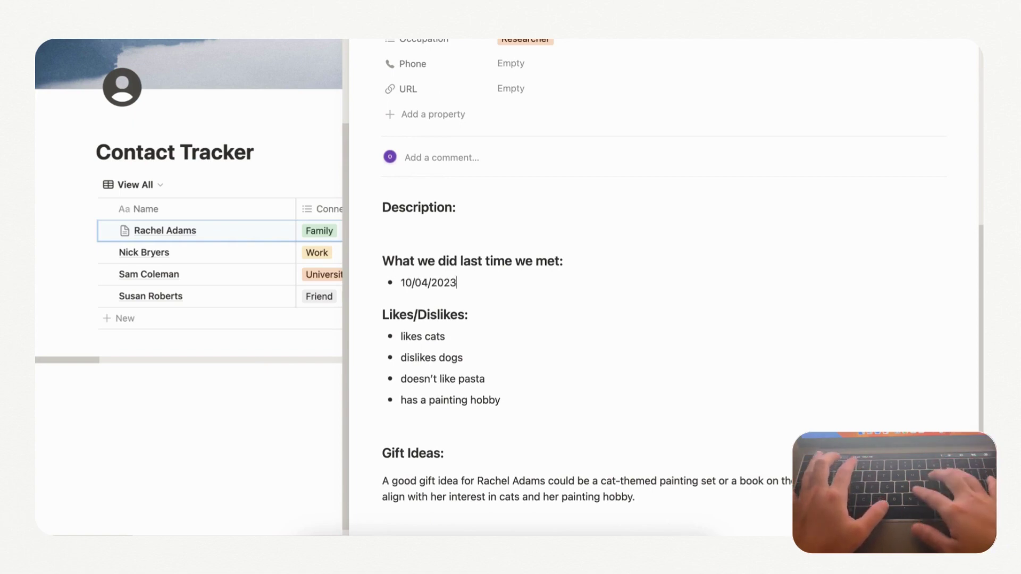
text( - Jus)
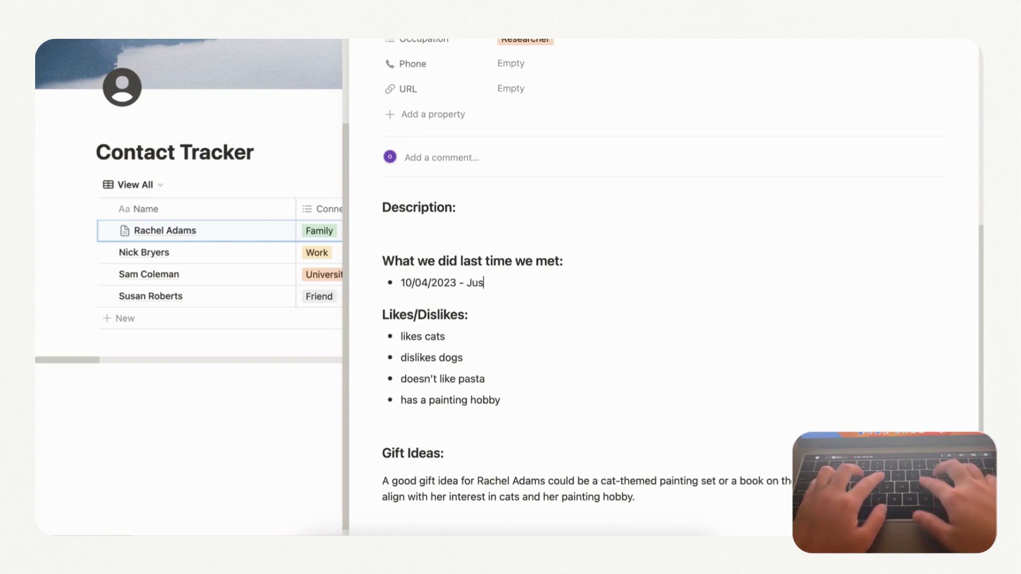
key(BackSpace)
key(BackSpace)
key(BackSpace)
text(Went)
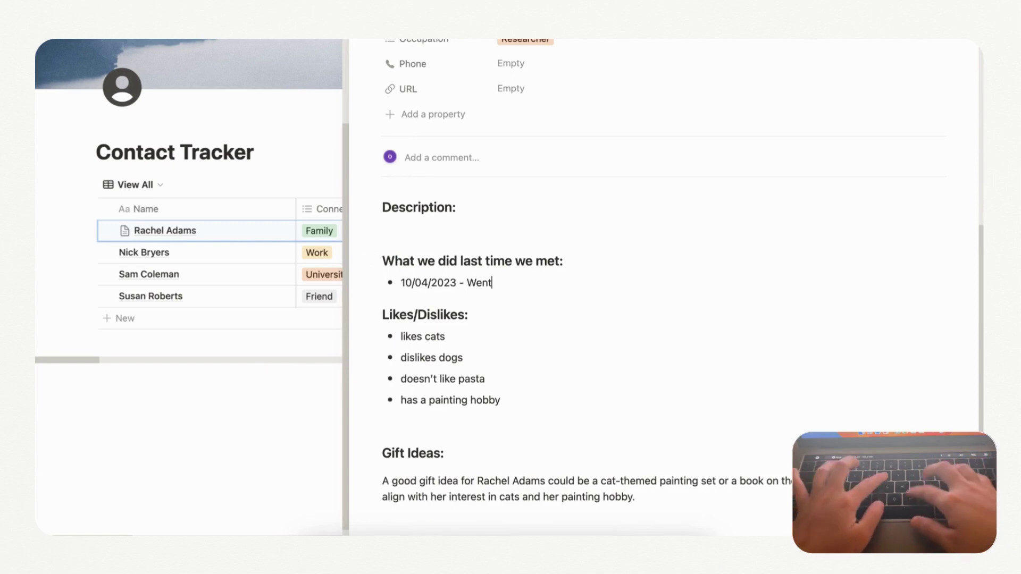
text( to brunch at )
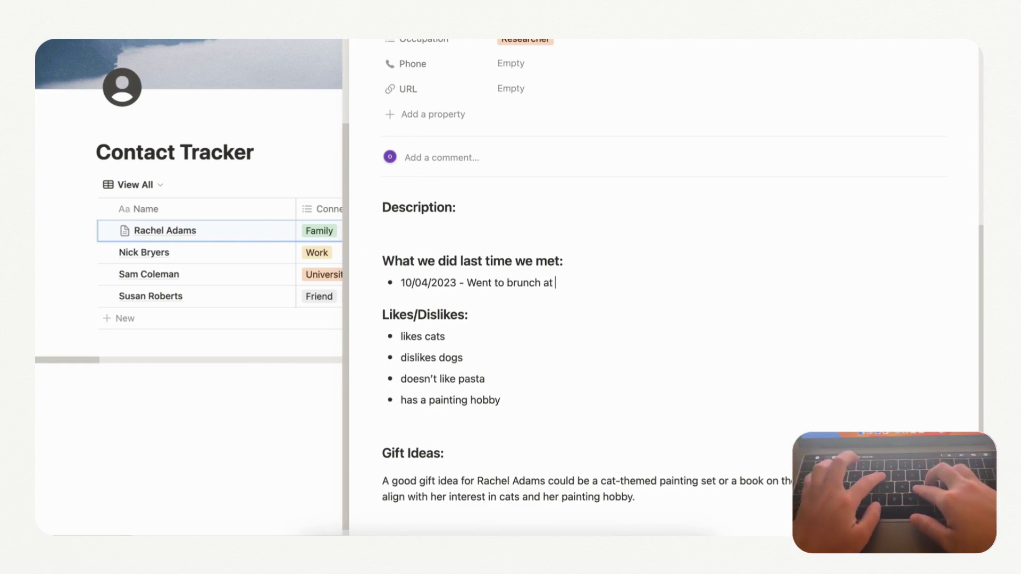
text(the nearby re)
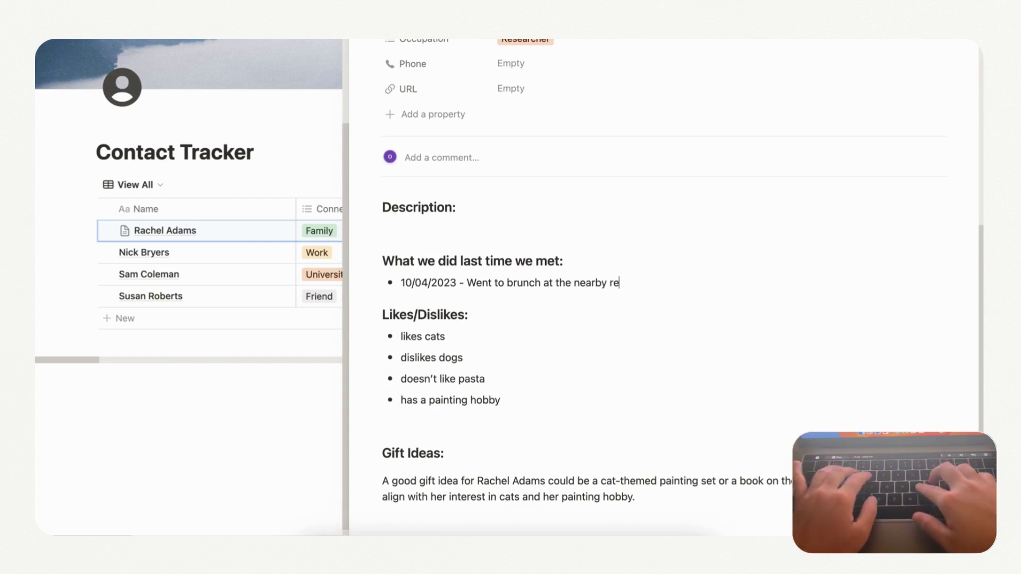
text(staurant)
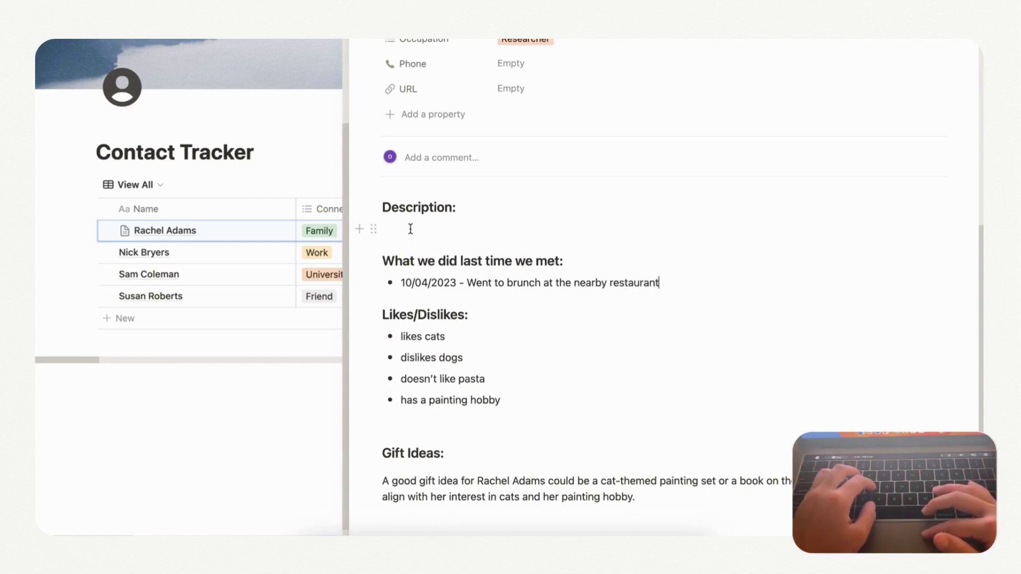
click(411, 229)
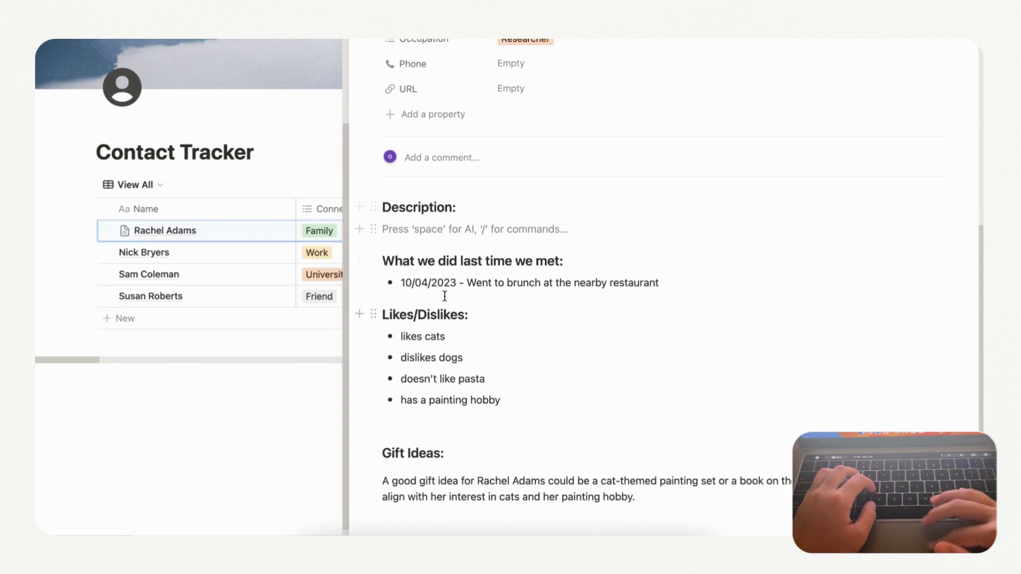
scroll(449, 214, up, 2)
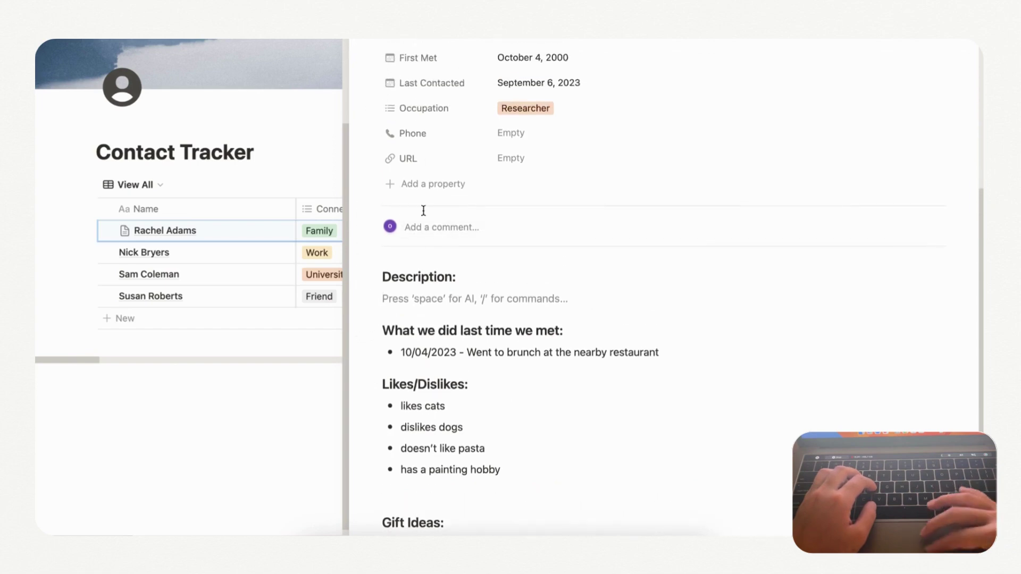
scroll(422, 210, down, 4)
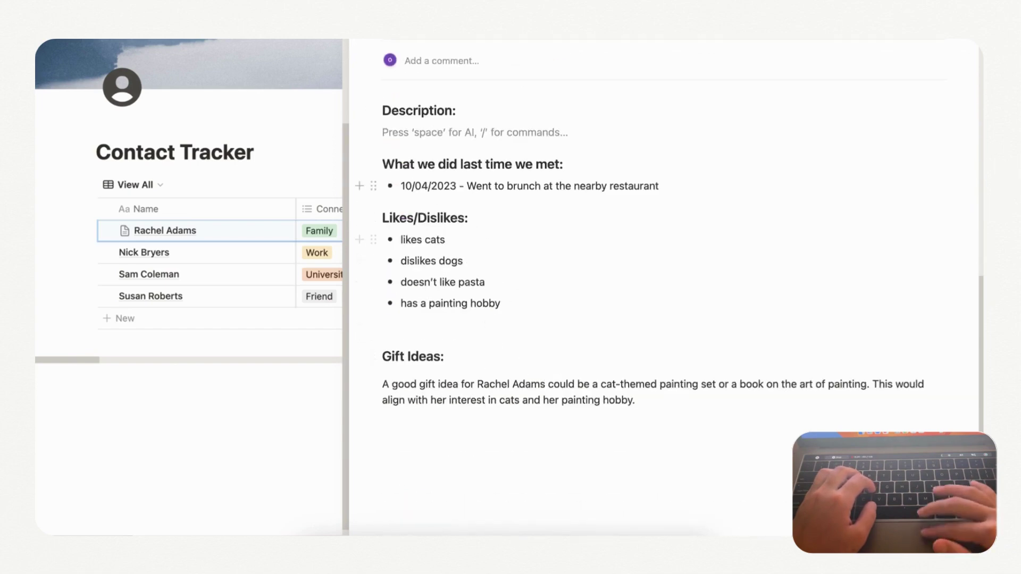
key(Escape)
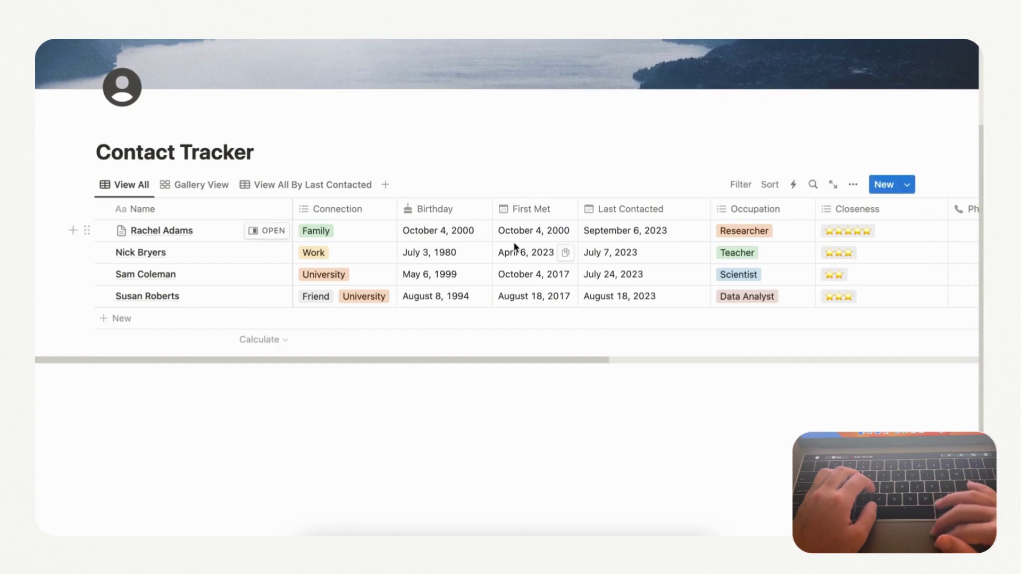
scroll(514, 242, right, 4)
scroll(514, 242, left, 2)
scroll(433, 245, left, 4)
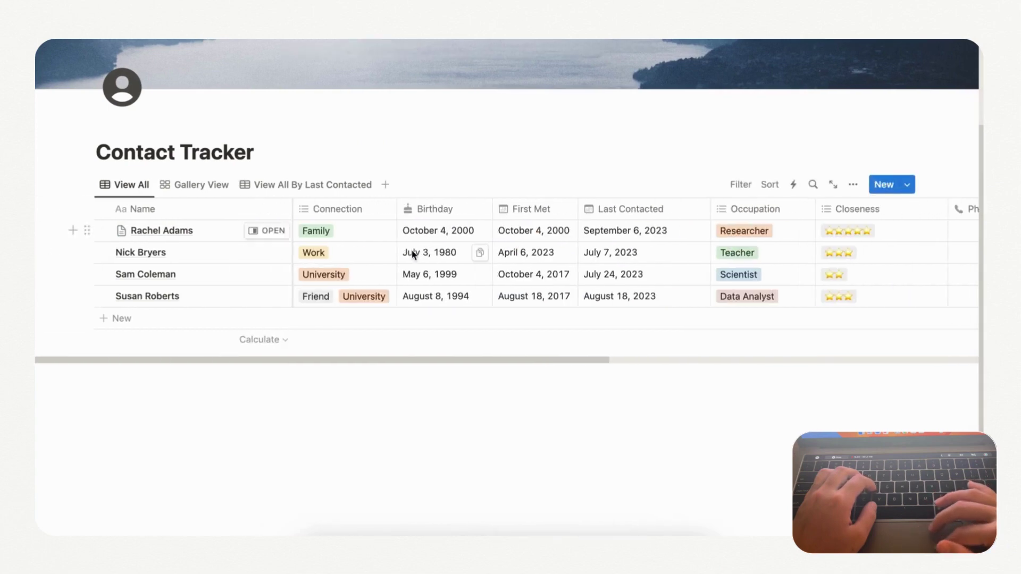
scroll(407, 248, left, 2)
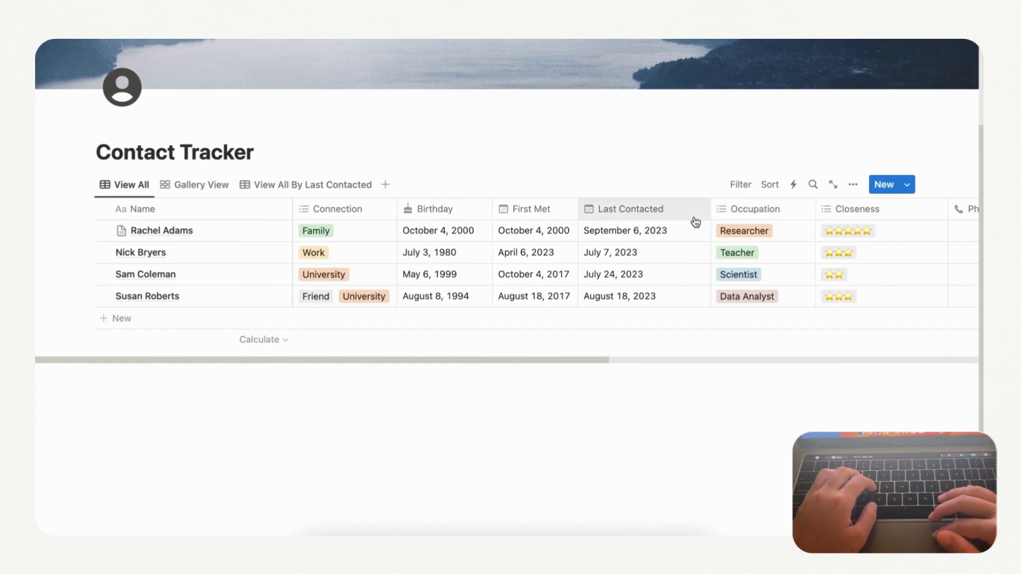
mouse_move(755, 209)
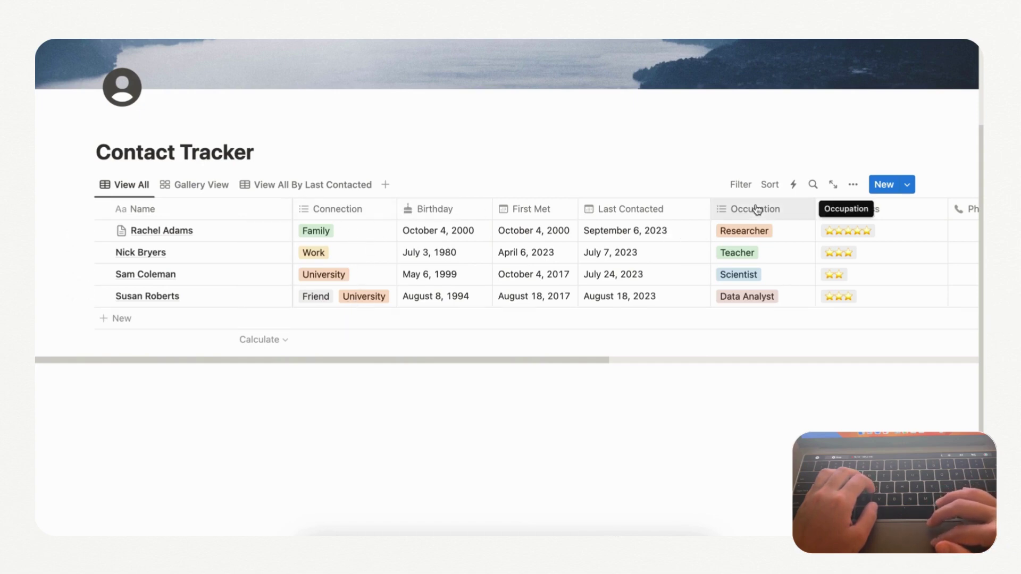
Add a Connection filter to View All, test it with Family, then clear Family
click(741, 186)
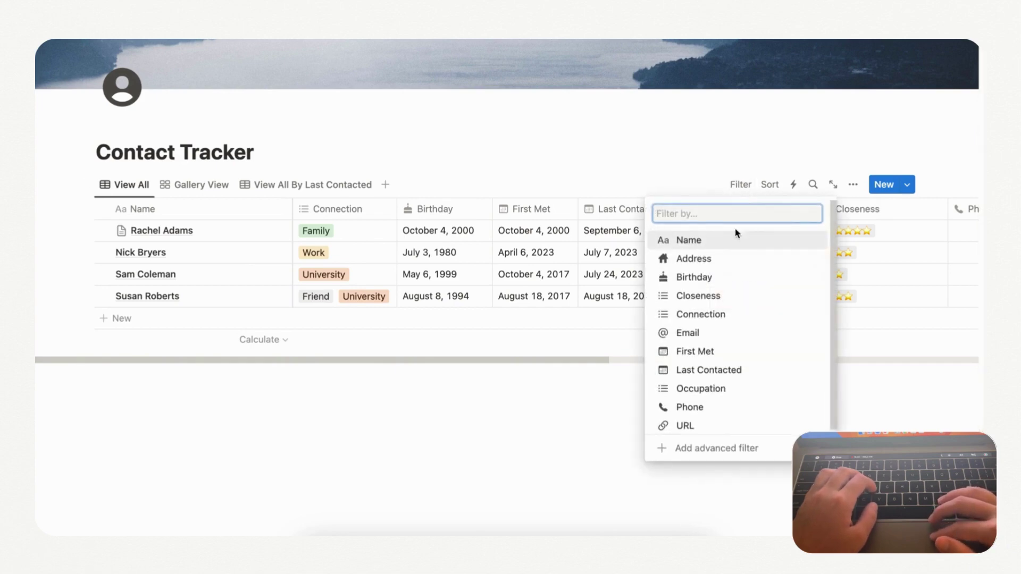
click(694, 314)
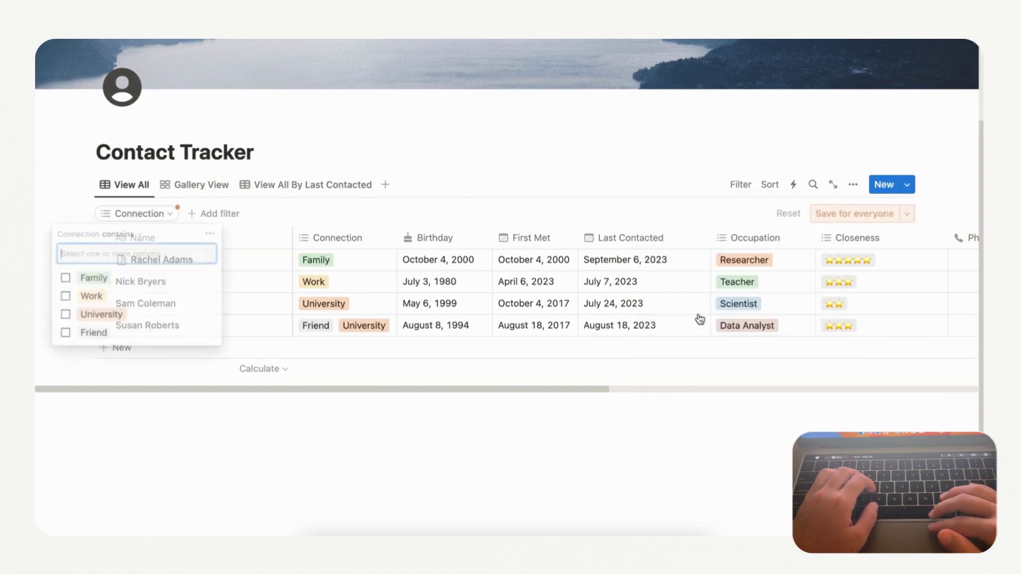
click(67, 279)
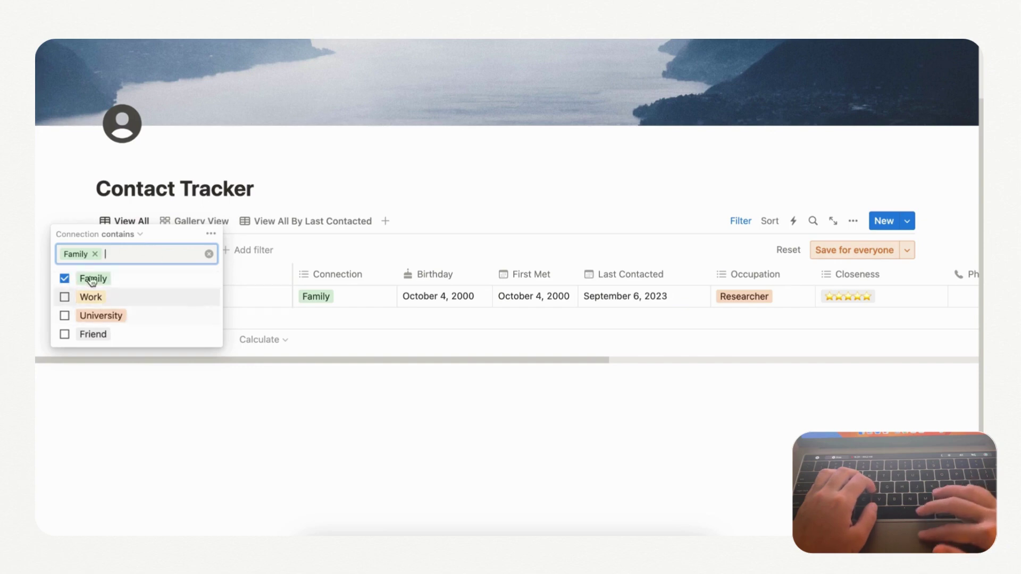
click(65, 278)
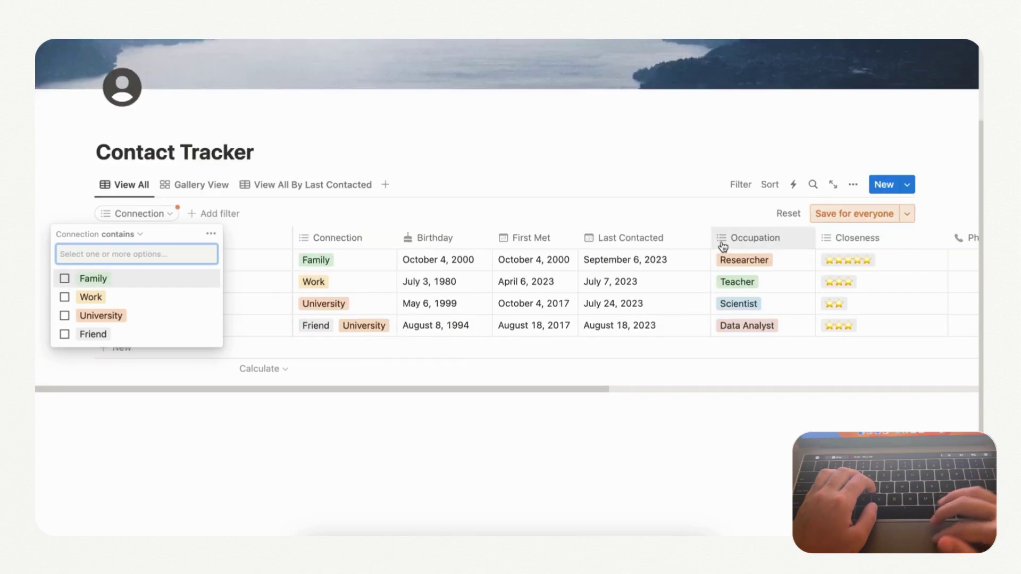